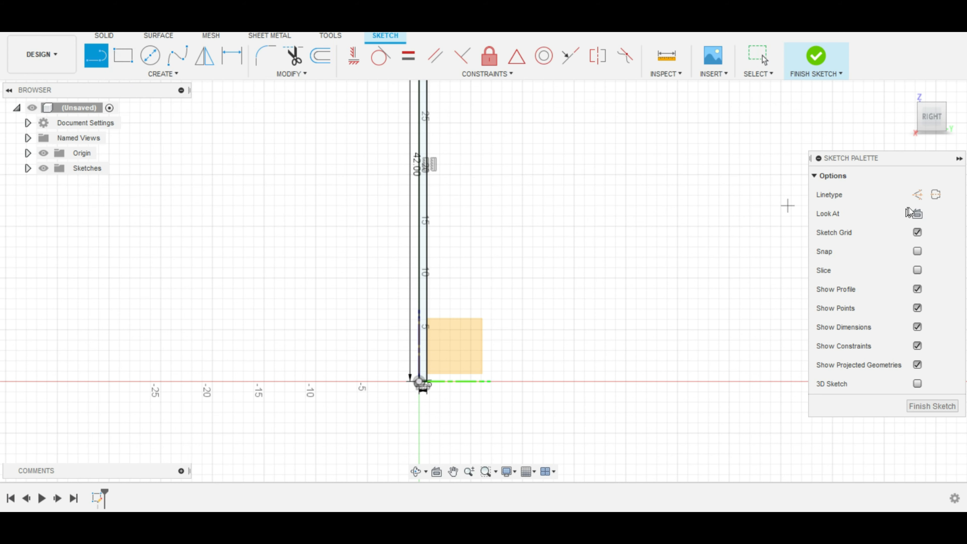
# - Draw a horizontal construction line 36 in long from the origin along the base of the vertical post
pyautogui.click(918, 194)
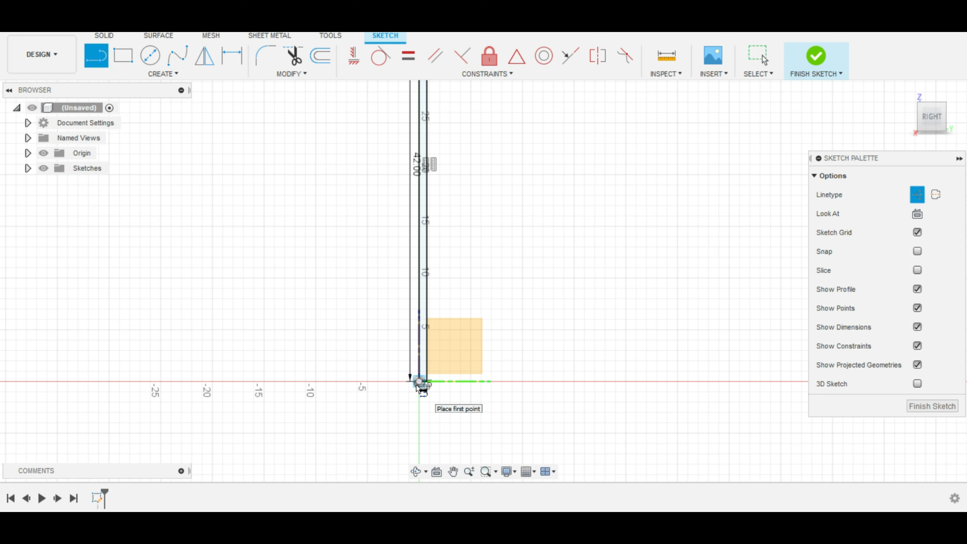
pyautogui.click(419, 381)
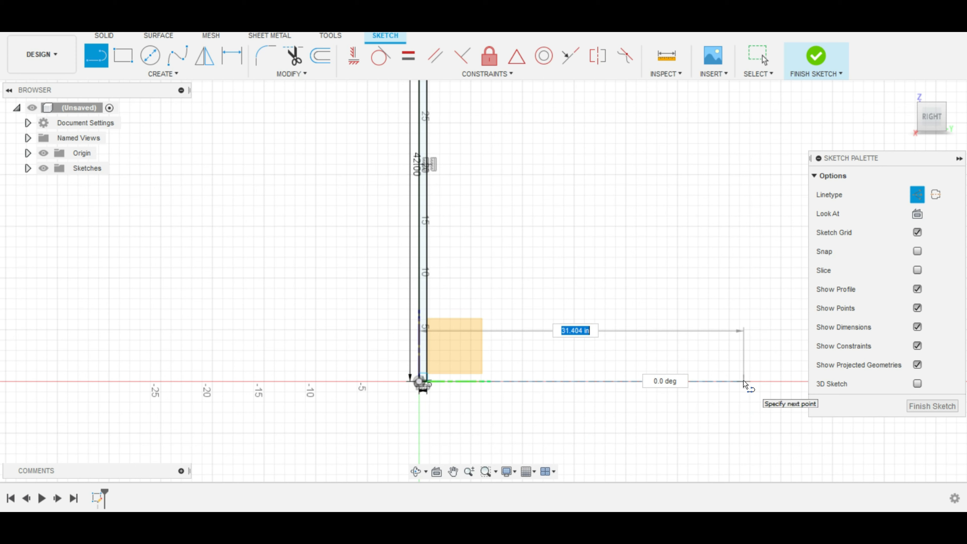
pyautogui.write('36')
pyautogui.press('Tab')
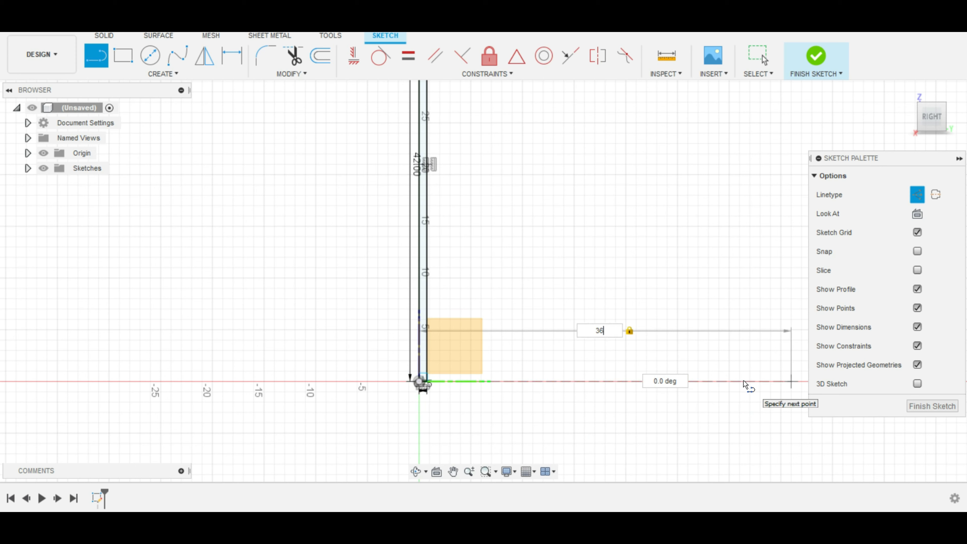
pyautogui.press('Return')
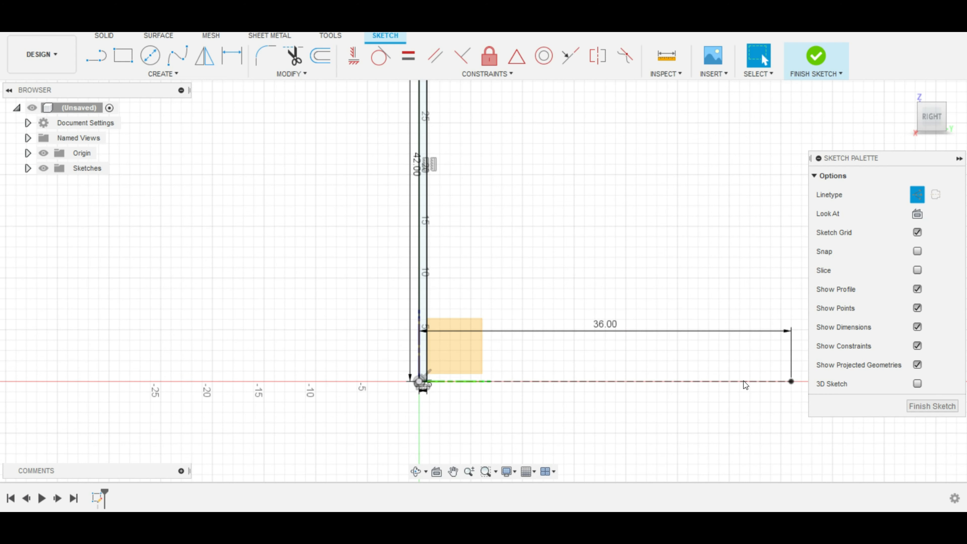
# - Draw a vertical construction centerline upward from the midpoint of the 36 in construction line
pyautogui.click(917, 195)
pyautogui.click(128, 65)
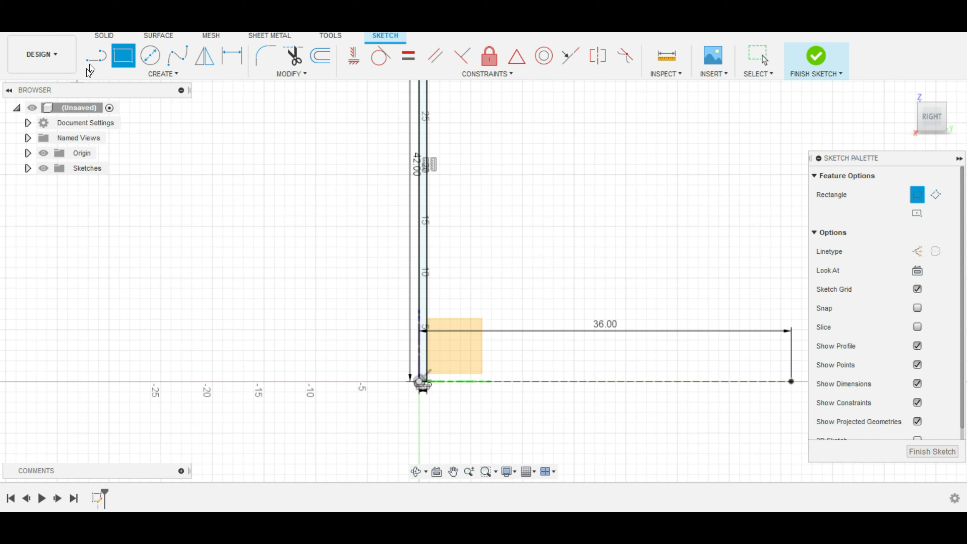
pyautogui.click(95, 57)
pyautogui.click(918, 194)
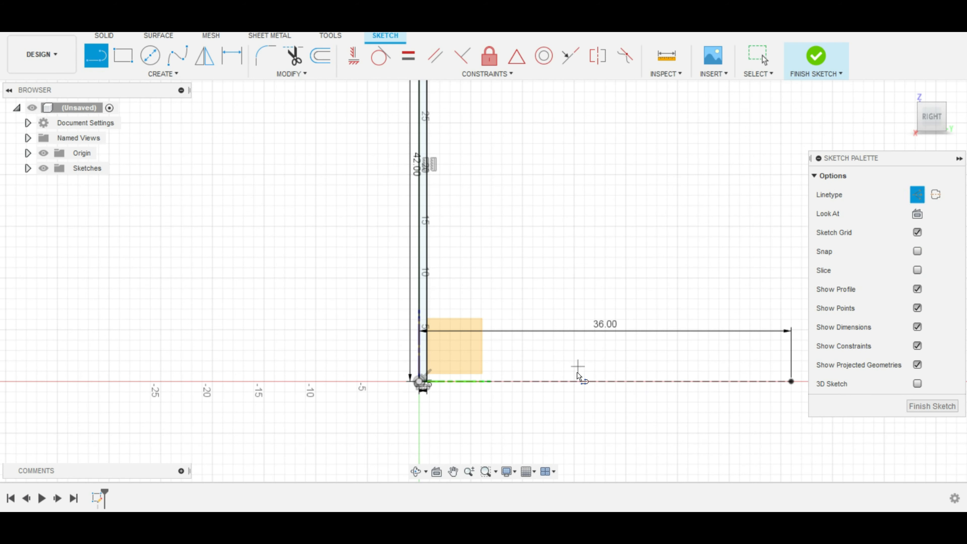
pyautogui.click(597, 382)
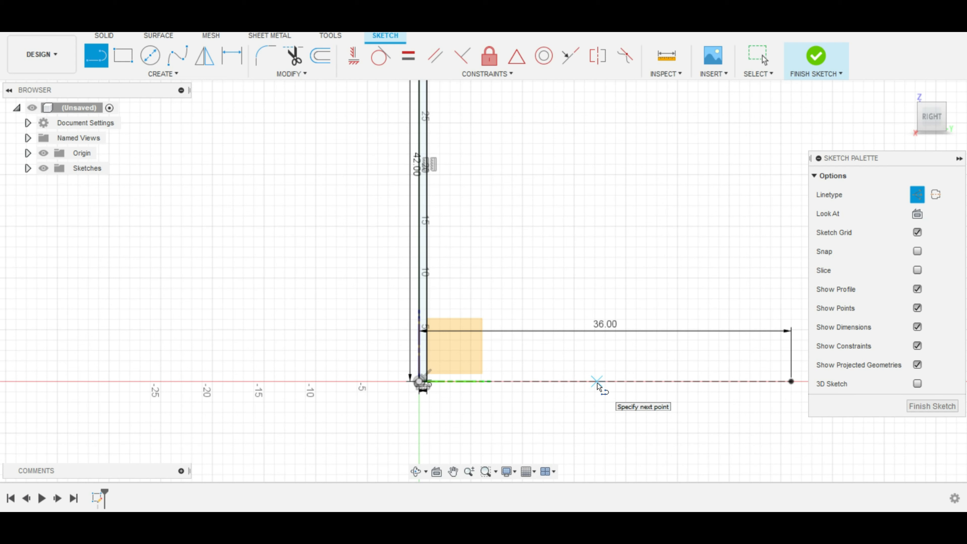
pyautogui.press('l')
pyautogui.click(605, 382)
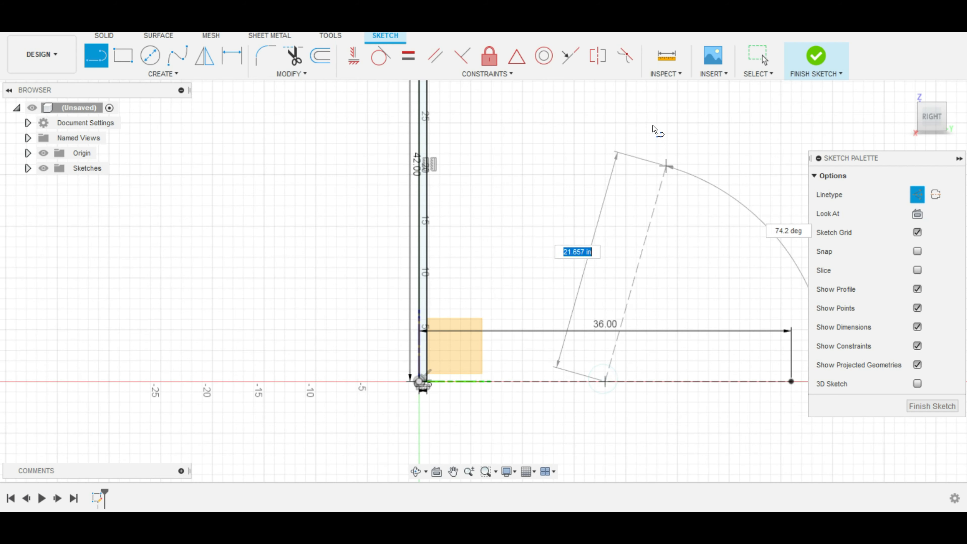
pyautogui.click(605, 106)
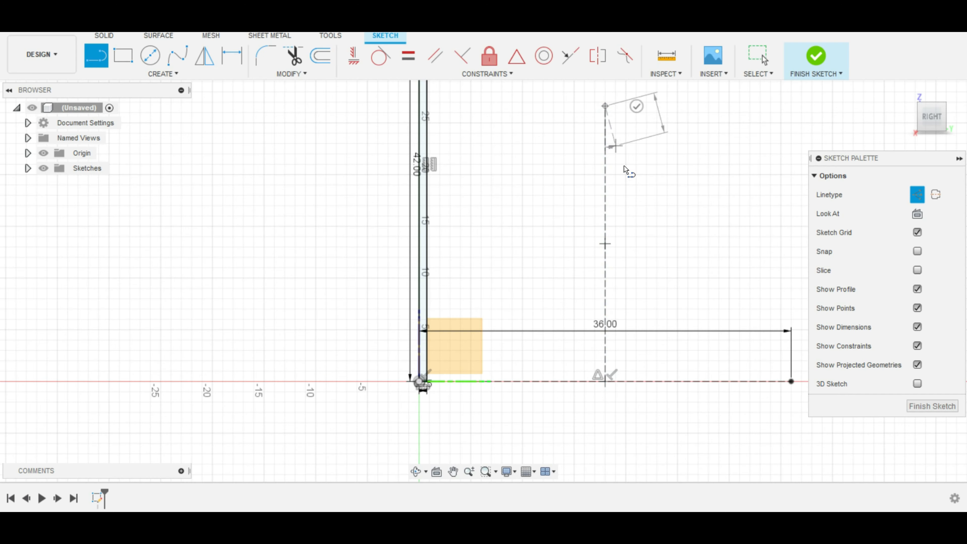
pyautogui.scroll(-2, 627, 166)
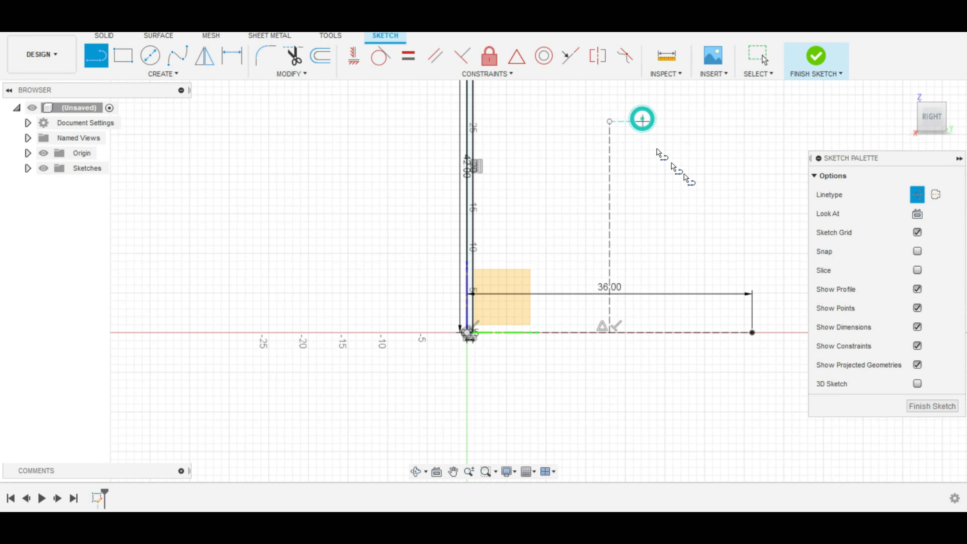
pyautogui.click(641, 121)
# - Mirror the four edges of the tall post about the vertical construction centerline and switch off the construction linetype
pyautogui.moveTo(656, 186); pyautogui.dragTo(526, 236, button='middle')
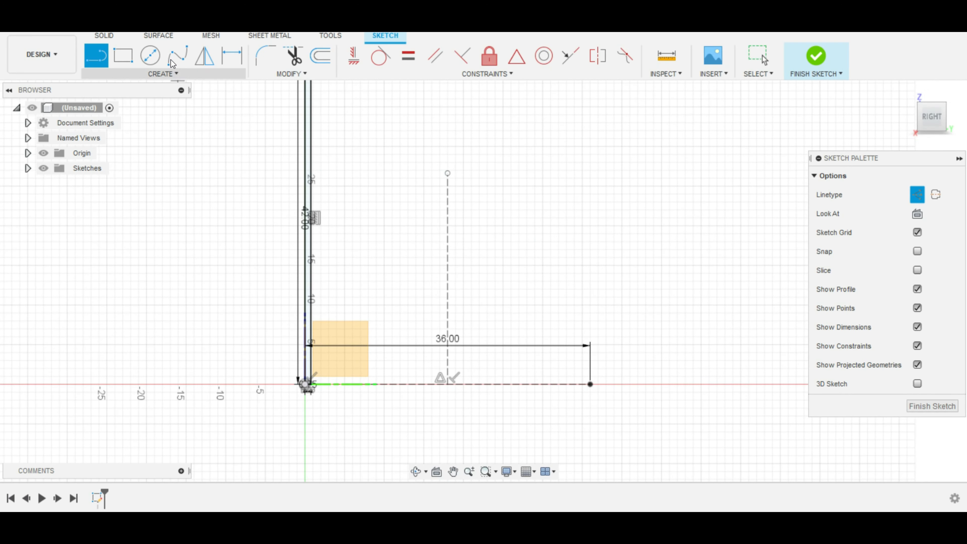
pyautogui.click(205, 56)
pyautogui.click(305, 148)
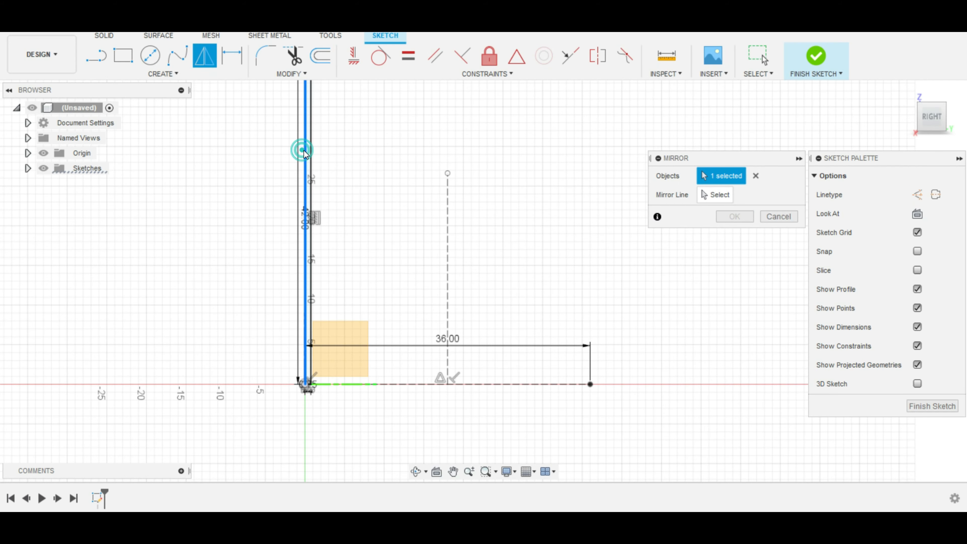
pyautogui.click(312, 150)
pyautogui.moveTo(346, 133); pyautogui.dragTo(339, 231, button='middle')
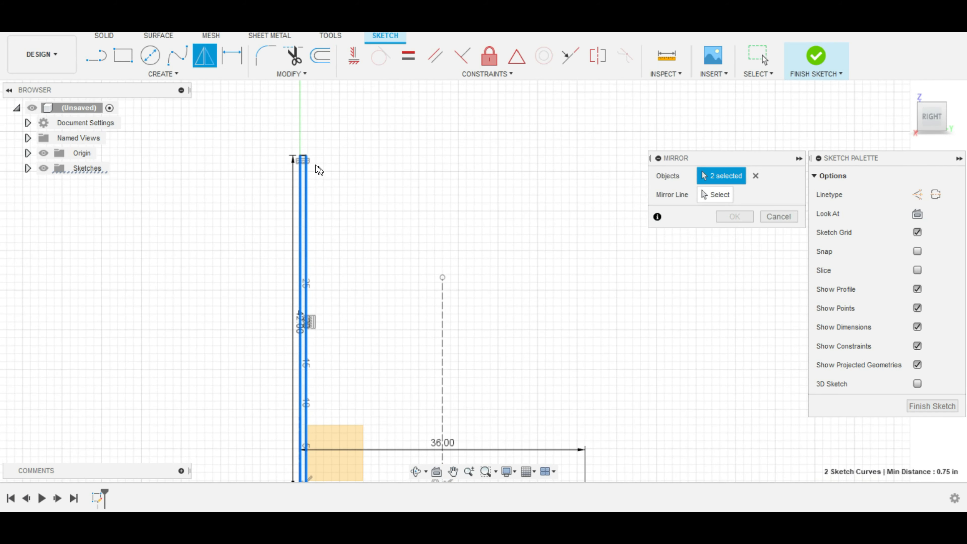
pyautogui.scroll(5, 303, 147)
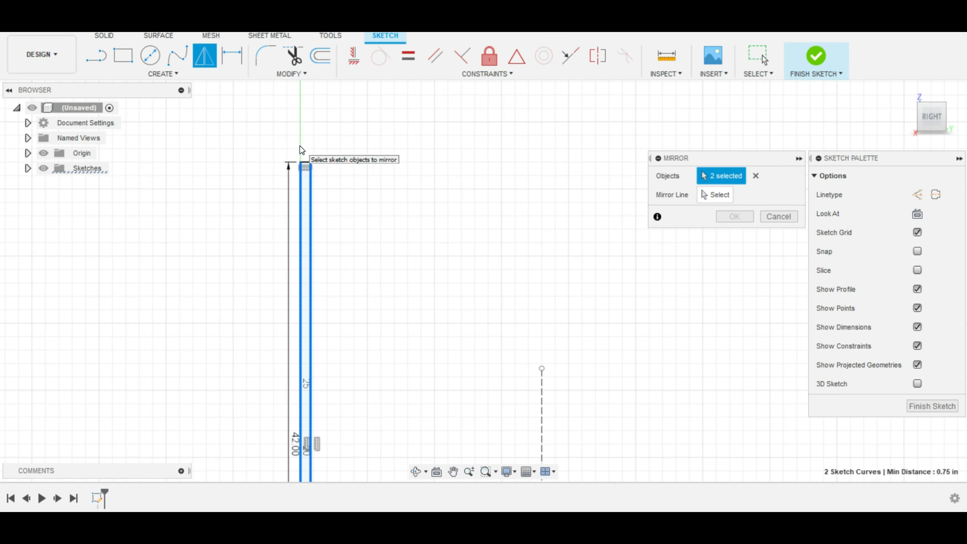
pyautogui.click(309, 165)
pyautogui.scroll(-2, 374, 250)
pyautogui.scroll(-3, 377, 335)
pyautogui.moveTo(382, 282); pyautogui.dragTo(393, 129, button='middle')
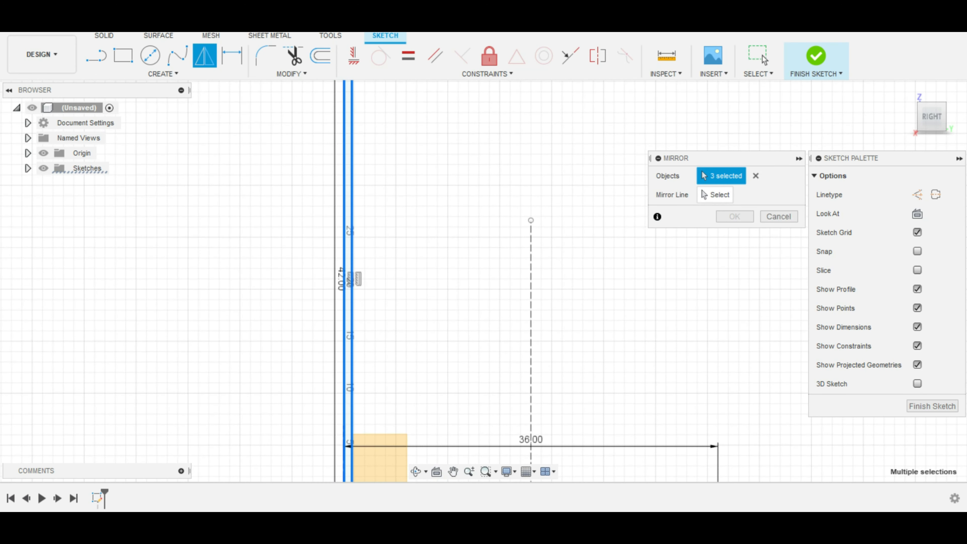
pyautogui.moveTo(384, 307); pyautogui.dragTo(411, 135, button='middle')
pyautogui.scroll(-1, 385, 313)
pyautogui.scroll(4, 385, 312)
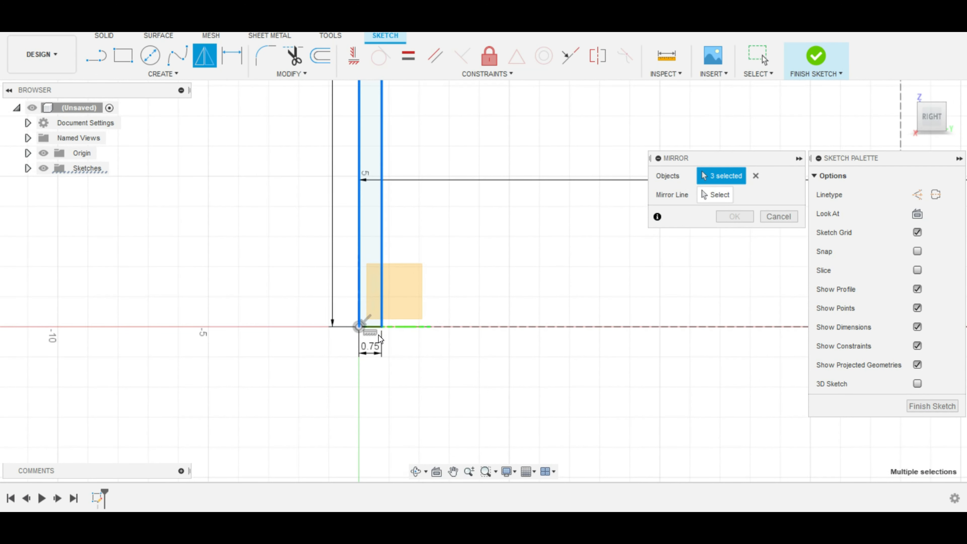
pyautogui.click(374, 327)
pyautogui.click(711, 198)
pyautogui.moveTo(676, 288); pyautogui.dragTo(375, 311, button='middle')
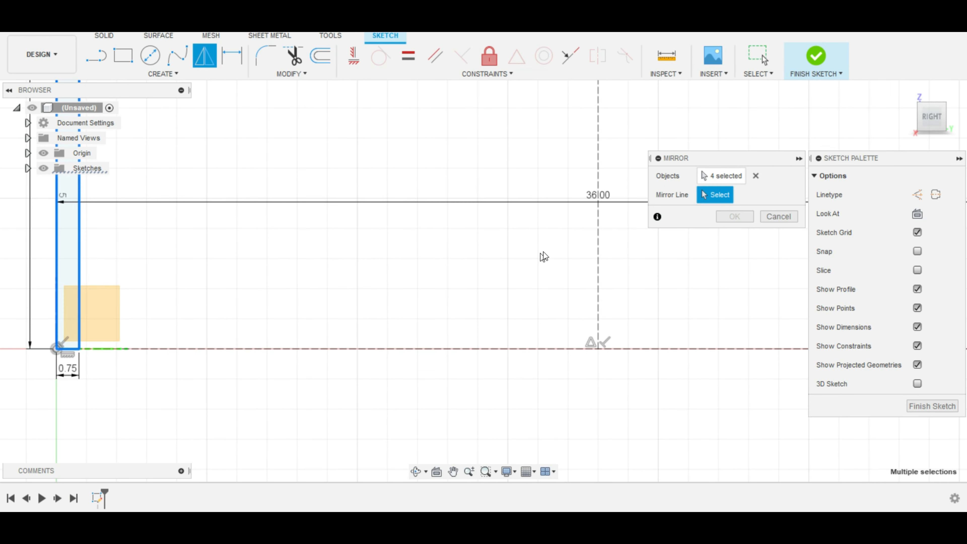
pyautogui.click(598, 253)
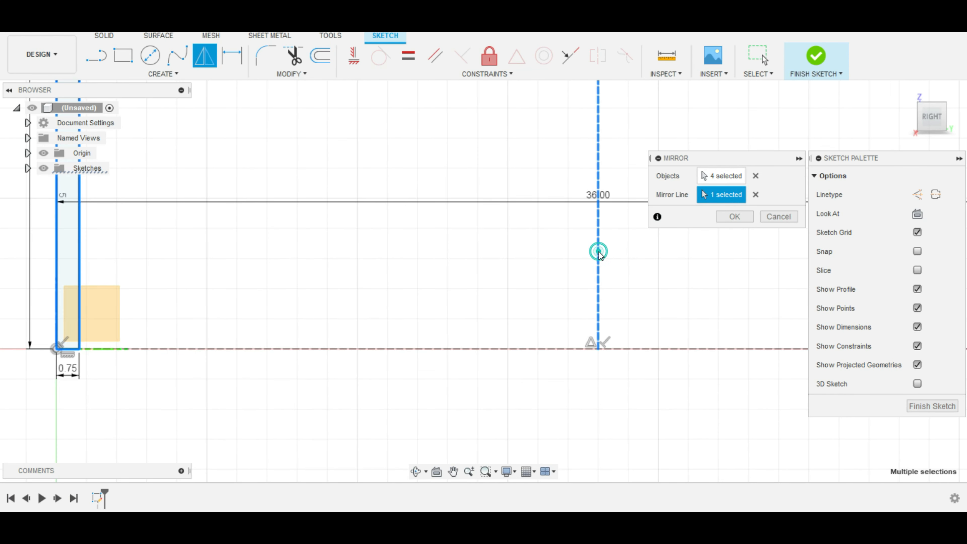
pyautogui.click(736, 218)
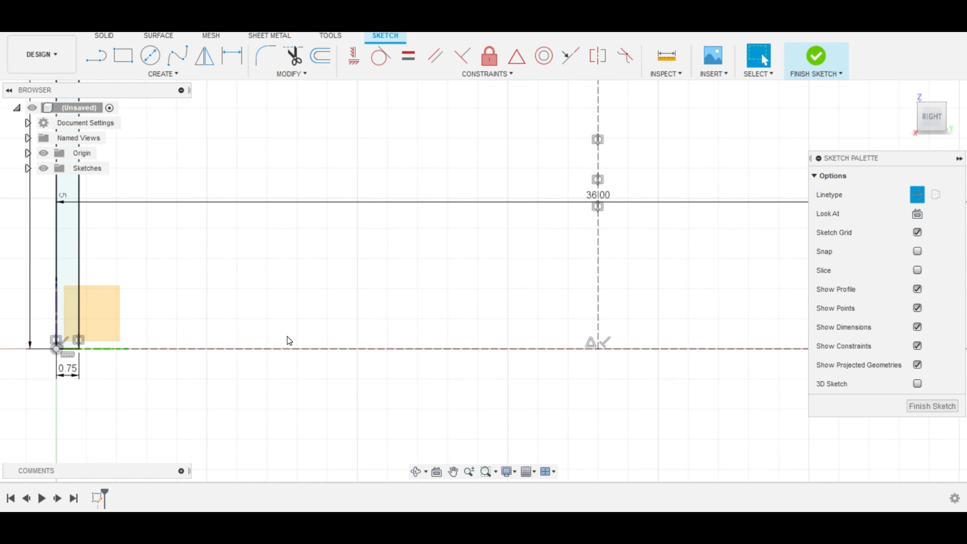
pyautogui.scroll(-3, 385, 319)
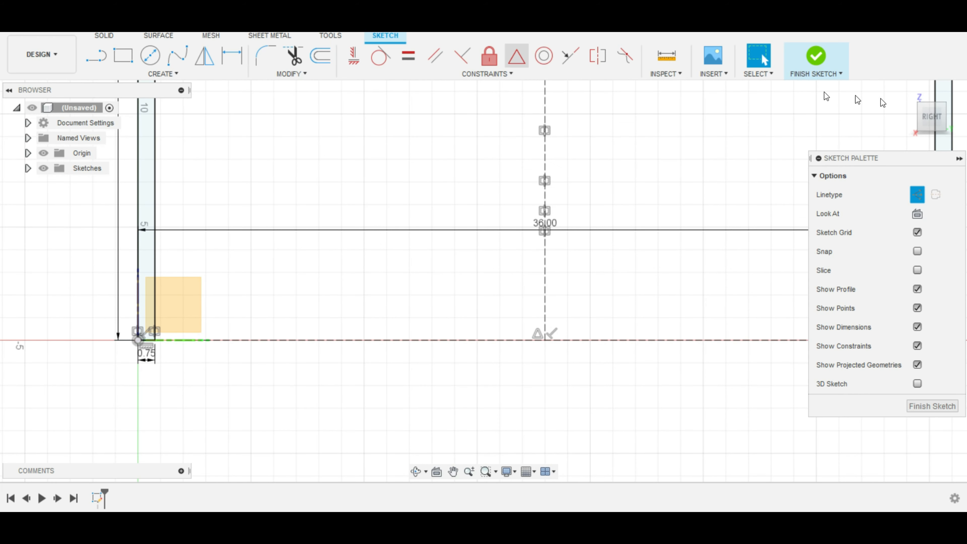
pyautogui.click(918, 195)
pyautogui.press('l')
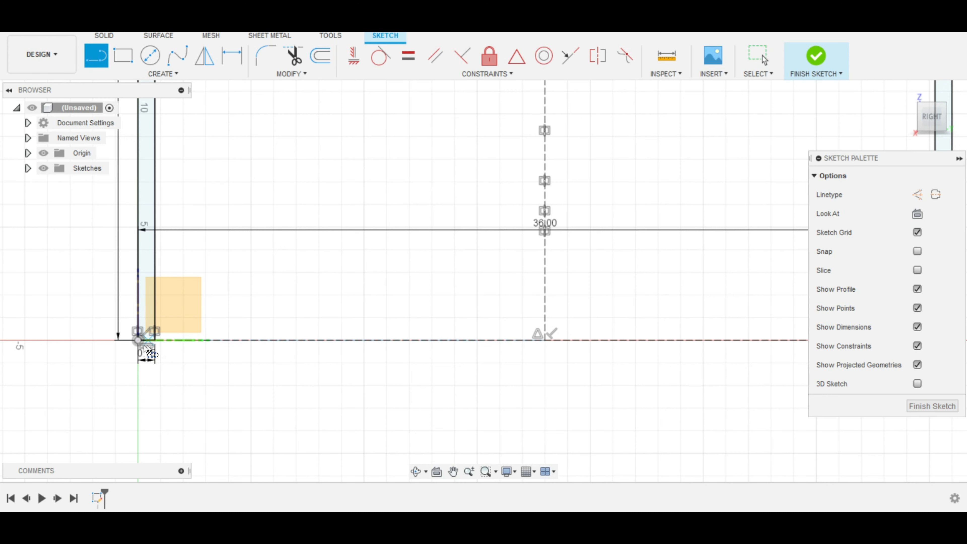
pyautogui.click(138, 339)
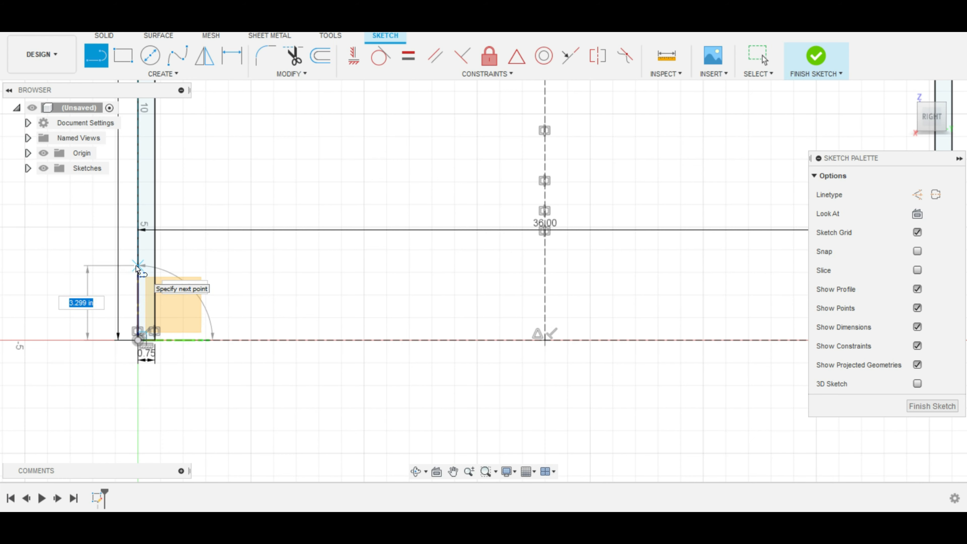
pyautogui.write('3.5')
pyautogui.press('Tab')
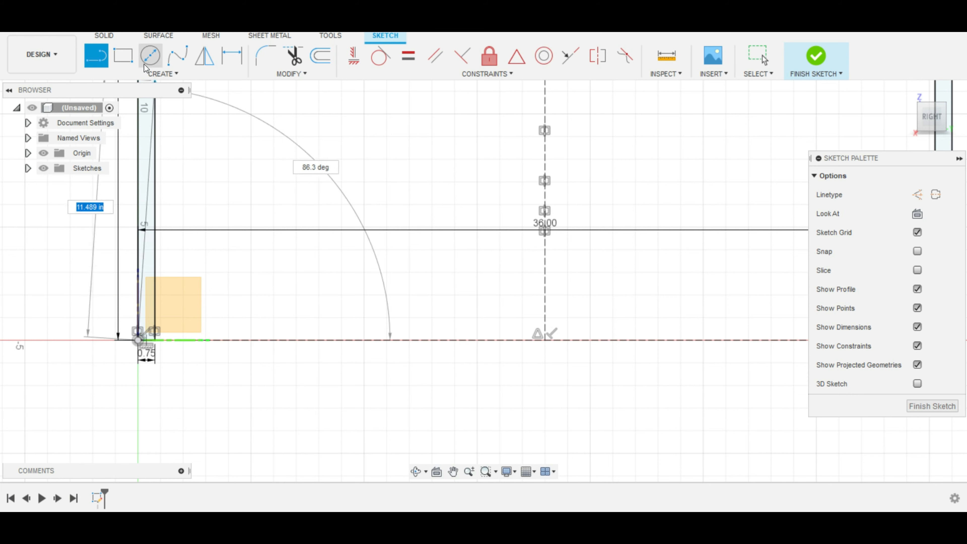
# - Draw a rectangle 36 in wide and 3.5 in high from the origin, spanning the bottom of both posts
pyautogui.click(127, 55)
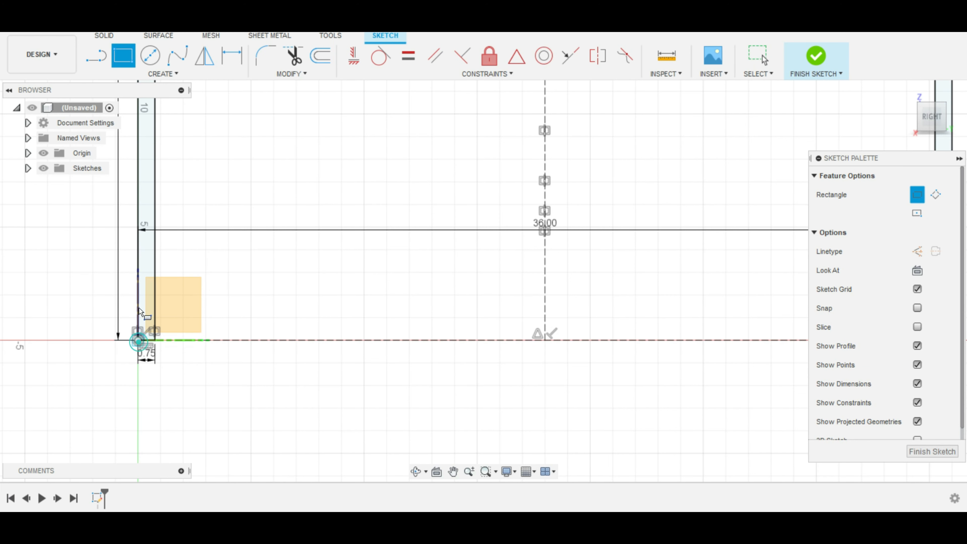
pyautogui.click(138, 340)
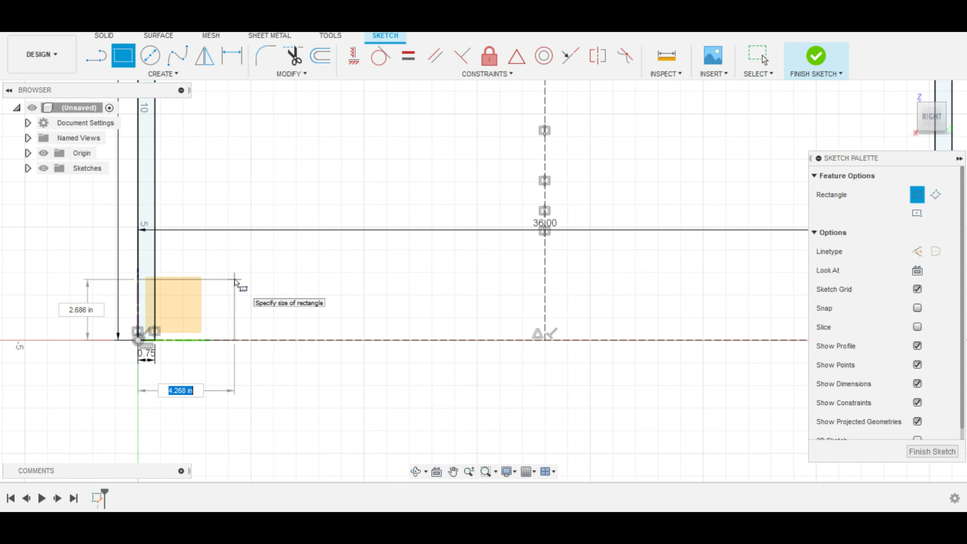
pyautogui.press('Tab')
pyautogui.write('3')
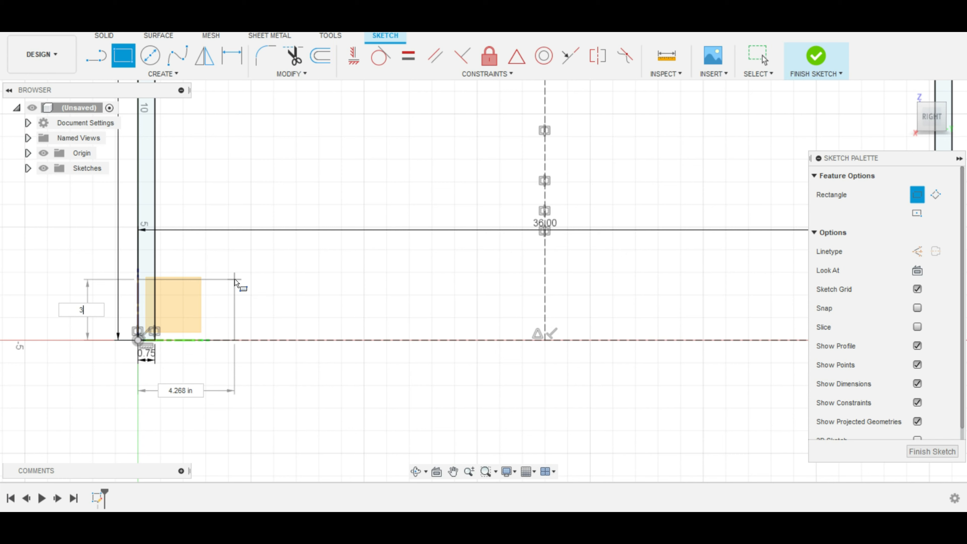
pyautogui.write('.5')
pyautogui.press('Tab')
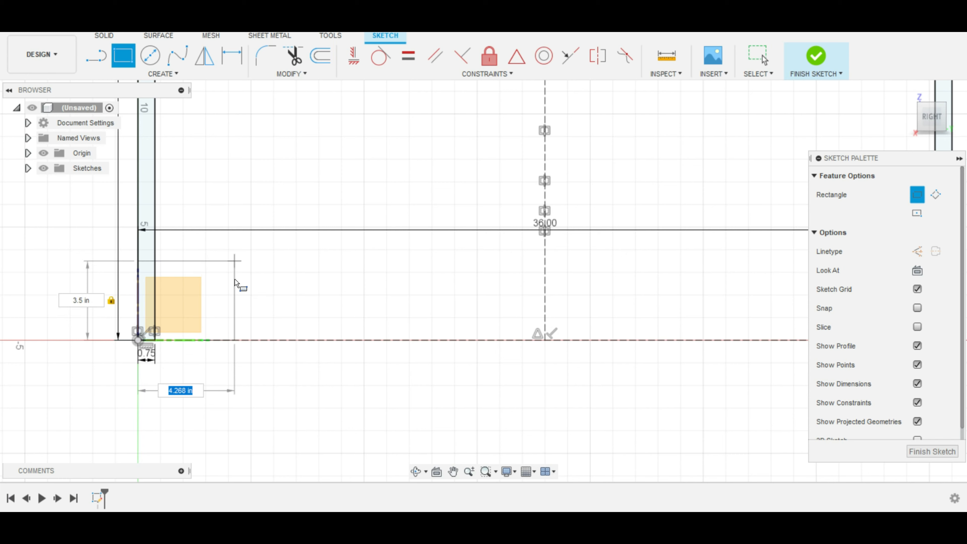
pyautogui.write('36')
pyautogui.press('Tab')
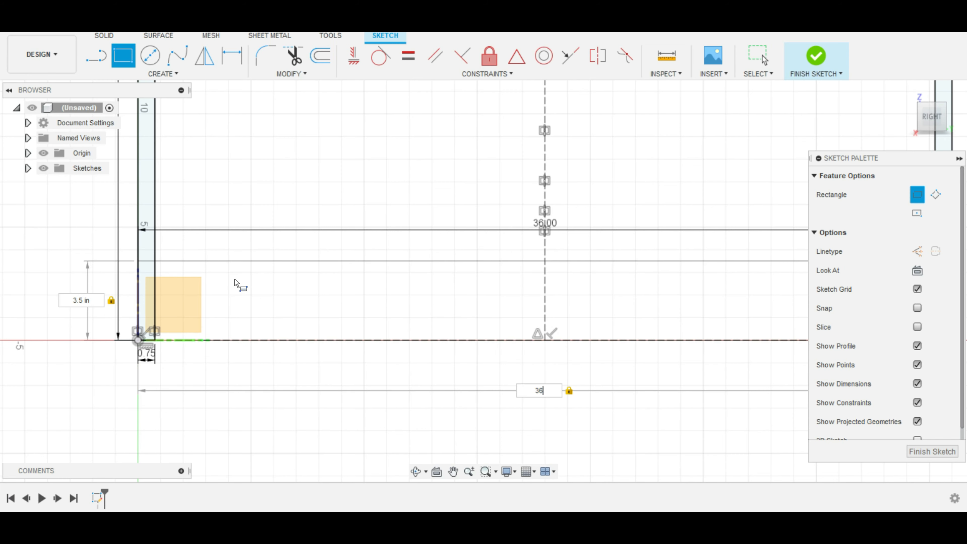
pyautogui.press('Return')
# - Finish the frame sketch and switch to the isometric home view
pyautogui.scroll(-2, 655, 211)
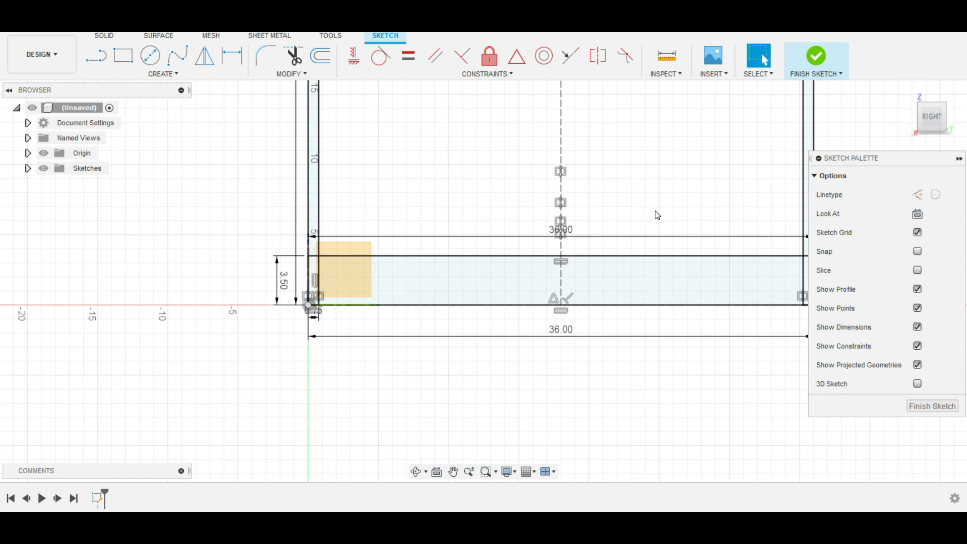
pyautogui.scroll(-4, 657, 215)
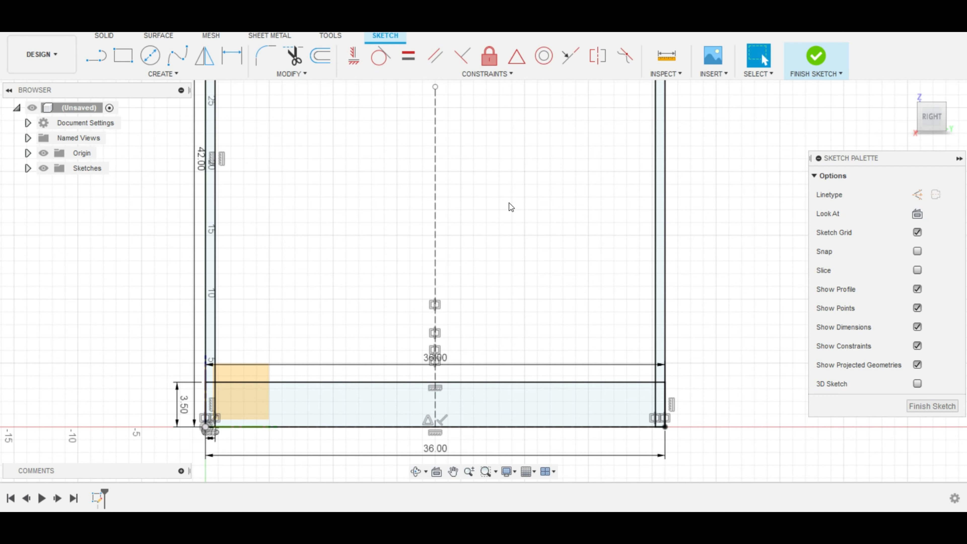
pyautogui.moveTo(516, 179)
pyautogui.mouseDown(button='middle')
pyautogui.moveTo(509, 356)
pyautogui.moveTo(501, 305)
pyautogui.moveTo(513, 212)
pyautogui.moveTo(525, 432)
pyautogui.mouseUp(button='middle')
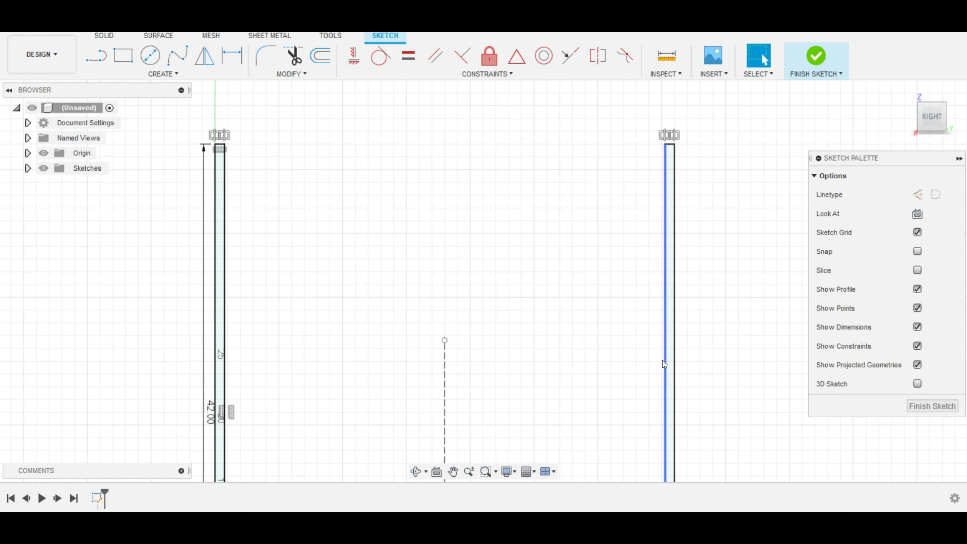
pyautogui.click(918, 407)
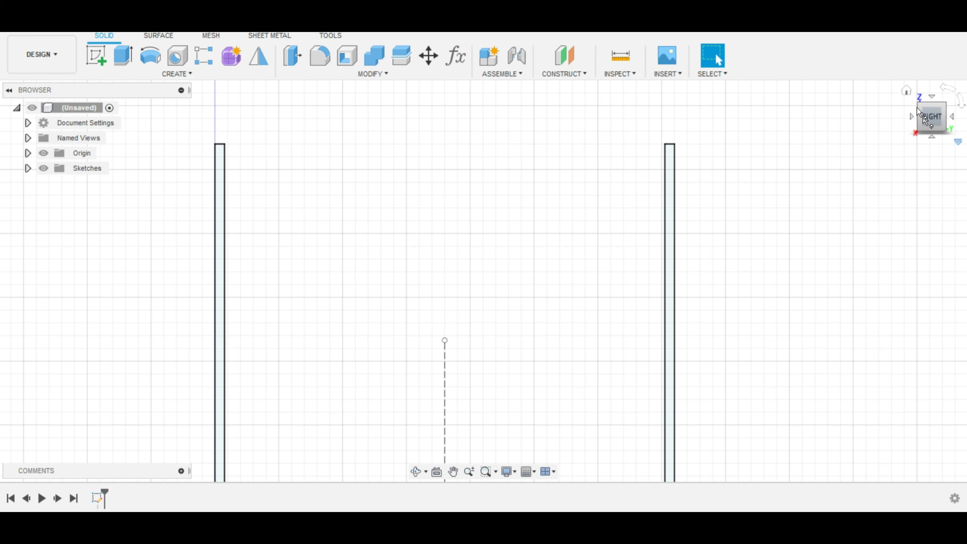
pyautogui.click(903, 90)
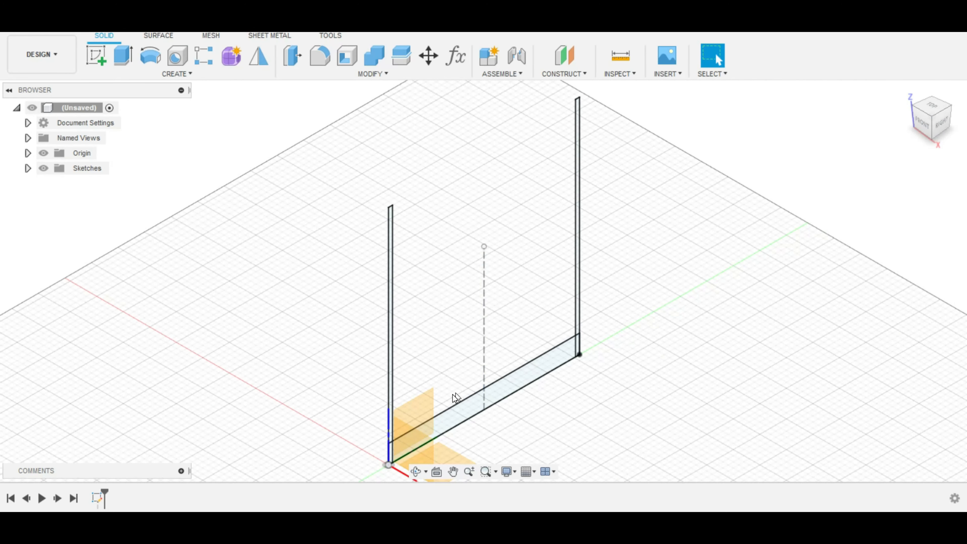
# - Extrude the two stacked profiles of the post at the origin 4 in as a new component
pyautogui.press('e')
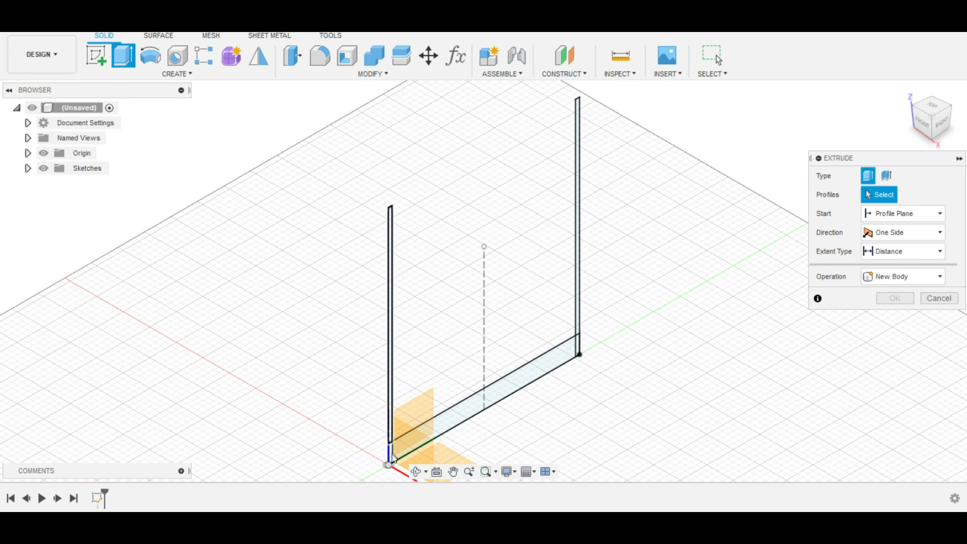
pyautogui.scroll(3, 393, 459)
pyautogui.scroll(2, 394, 459)
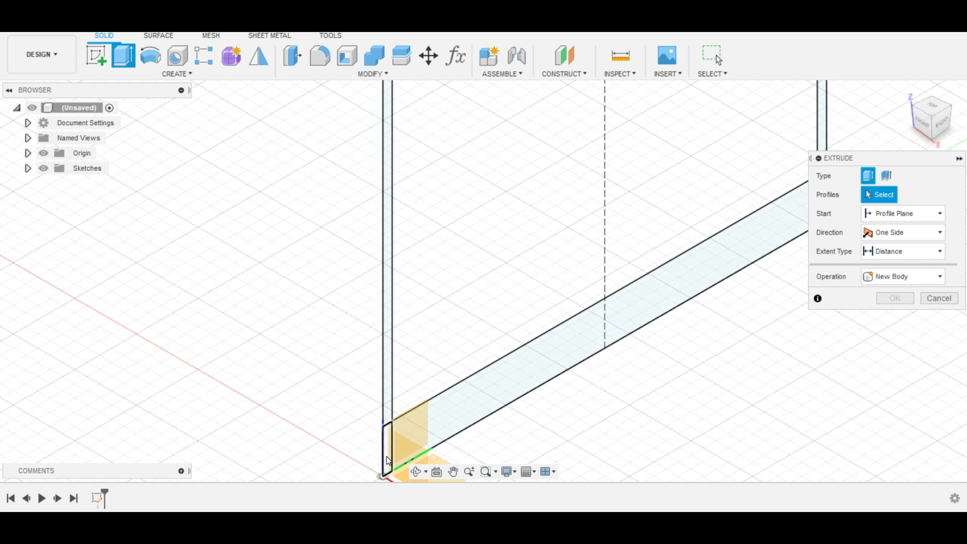
pyautogui.click(386, 439)
pyautogui.click(389, 400)
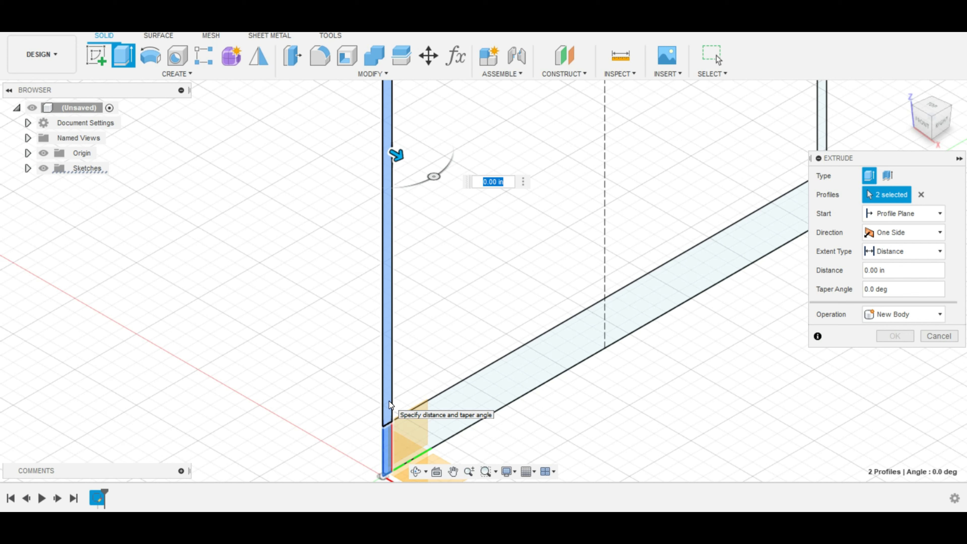
pyautogui.write('4')
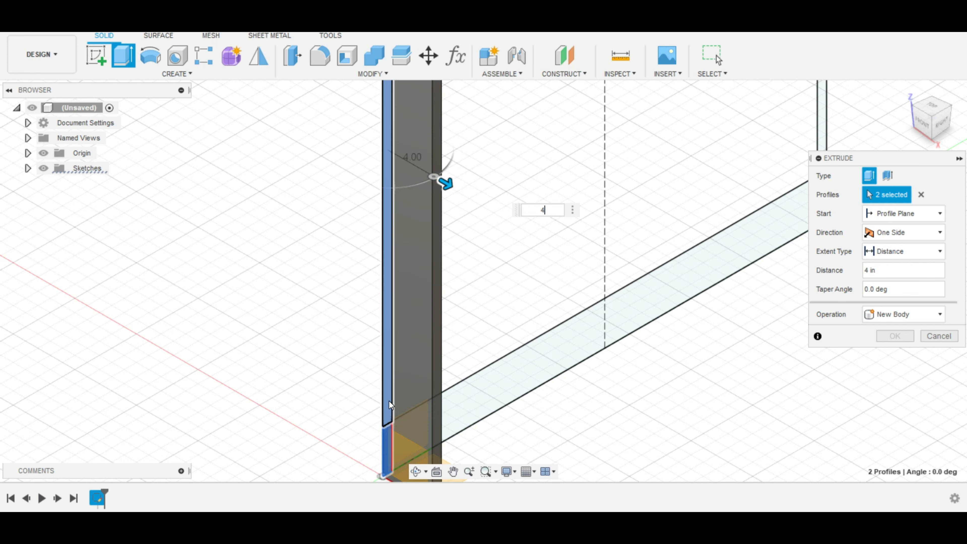
pyautogui.click(909, 319)
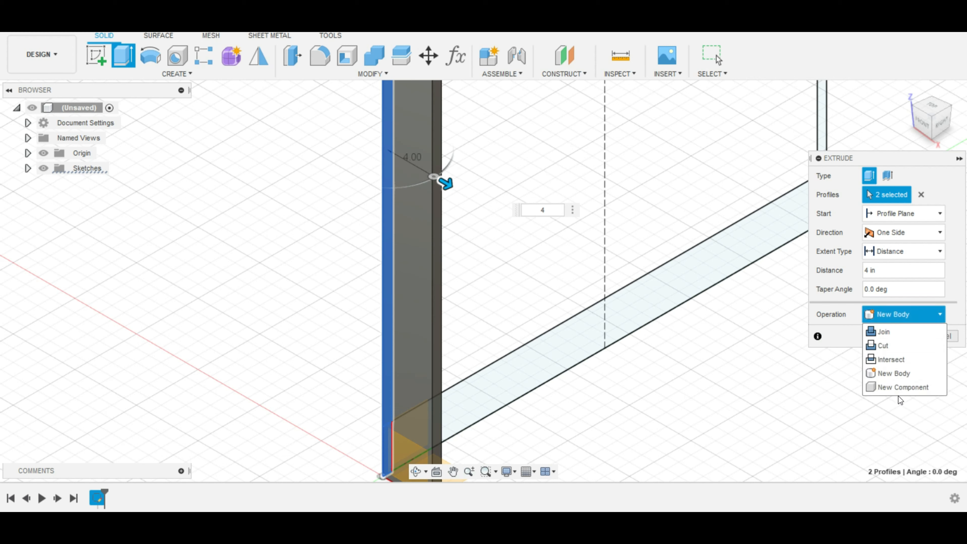
pyautogui.click(898, 389)
pyautogui.click(898, 335)
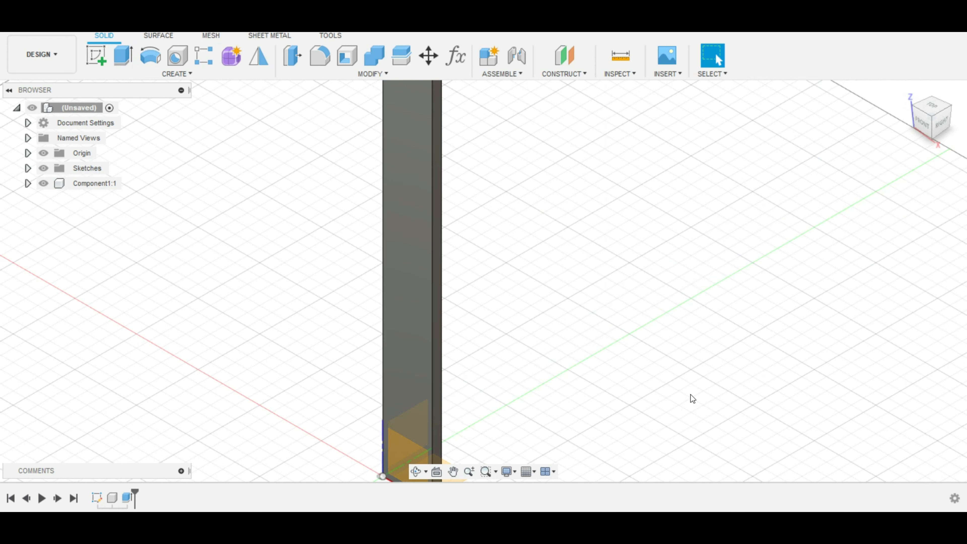
# - Show Sketch1 again and hide the extruded post component and the origin planes
pyautogui.click(28, 168)
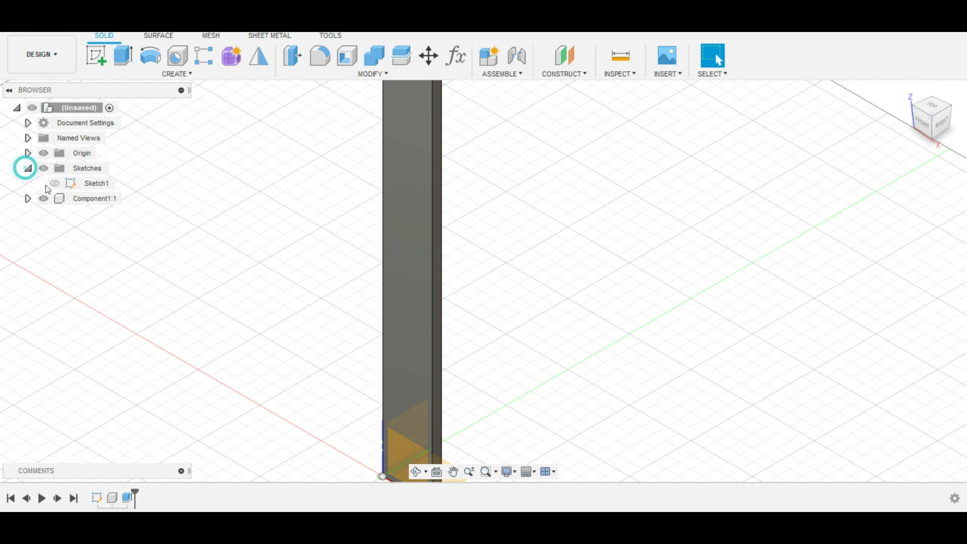
pyautogui.click(55, 183)
pyautogui.click(45, 200)
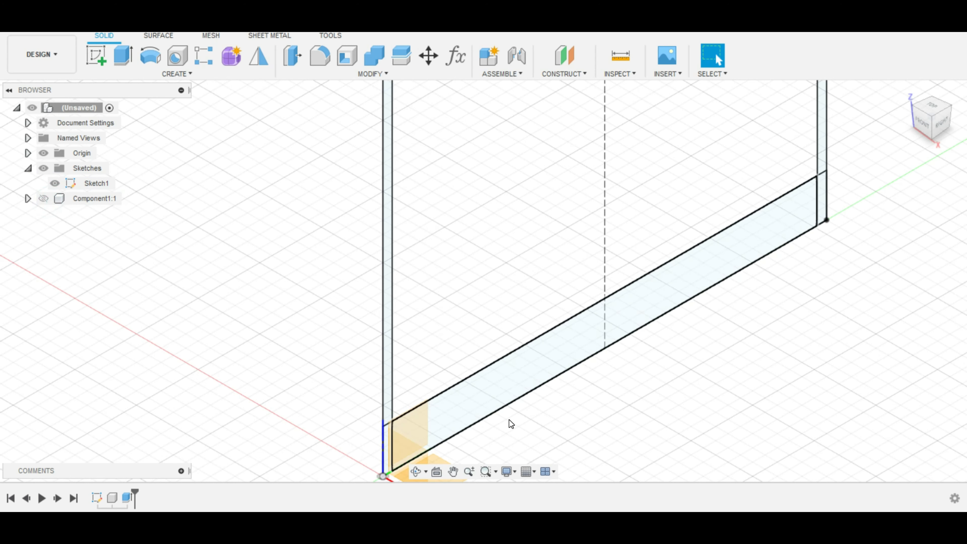
pyautogui.moveTo(510, 421); pyautogui.dragTo(492, 355, button='middle')
pyautogui.click(44, 153)
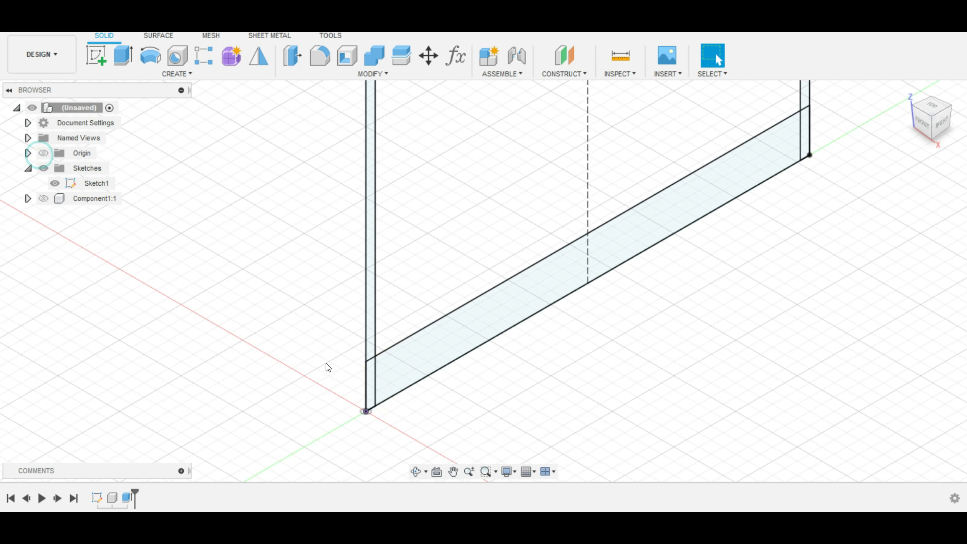
# - Select the three bottom board profiles for an extrusion and start it at a 4 in offset from the profile plane
pyautogui.press('e')
pyautogui.click(371, 381)
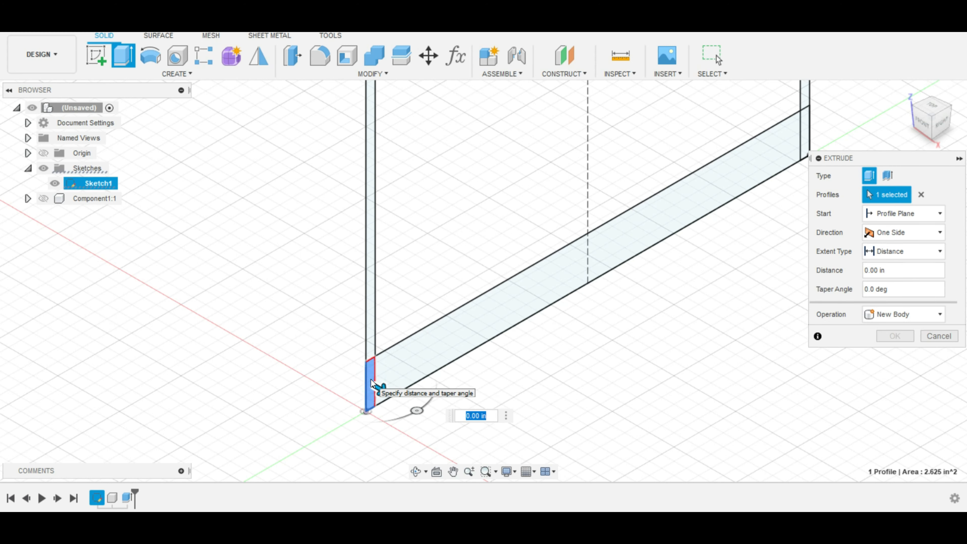
pyautogui.click(412, 365)
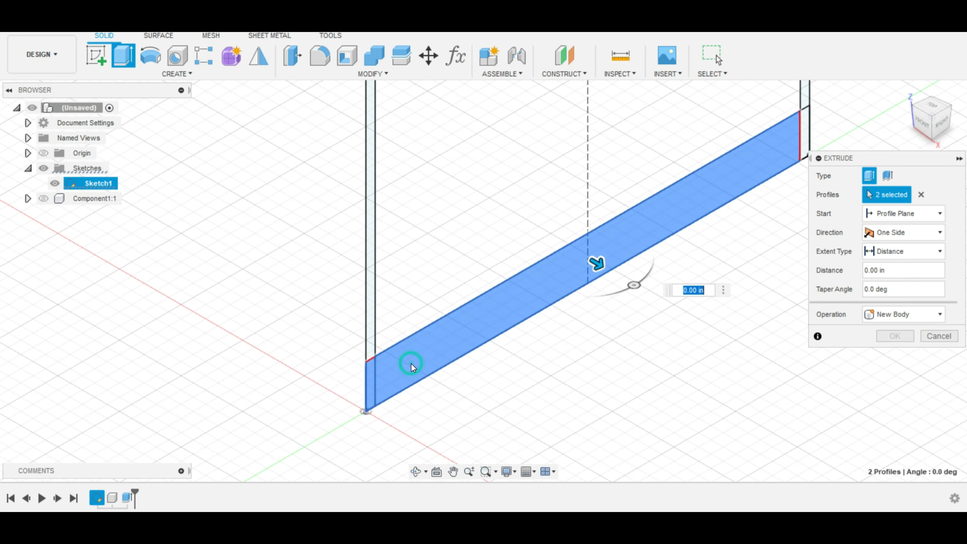
pyautogui.click(807, 120)
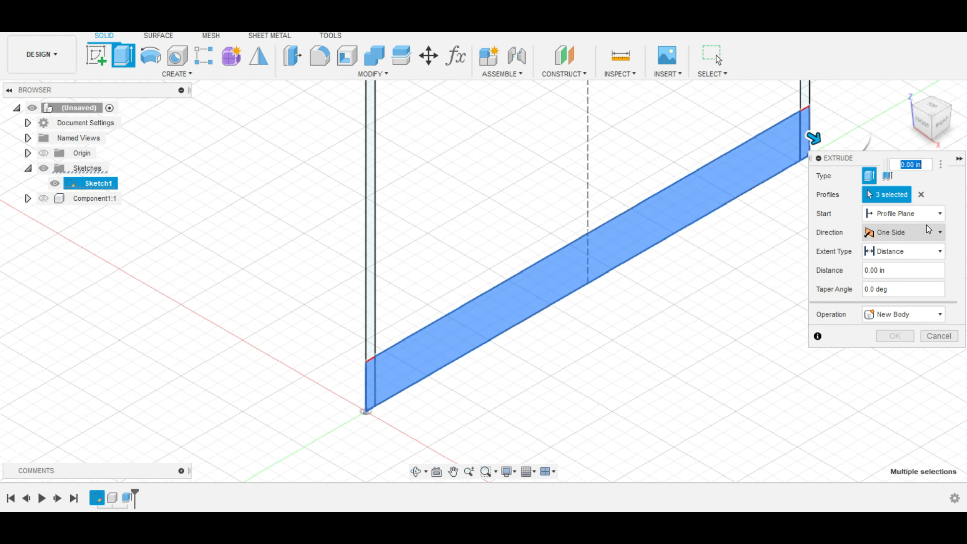
pyautogui.click(931, 213)
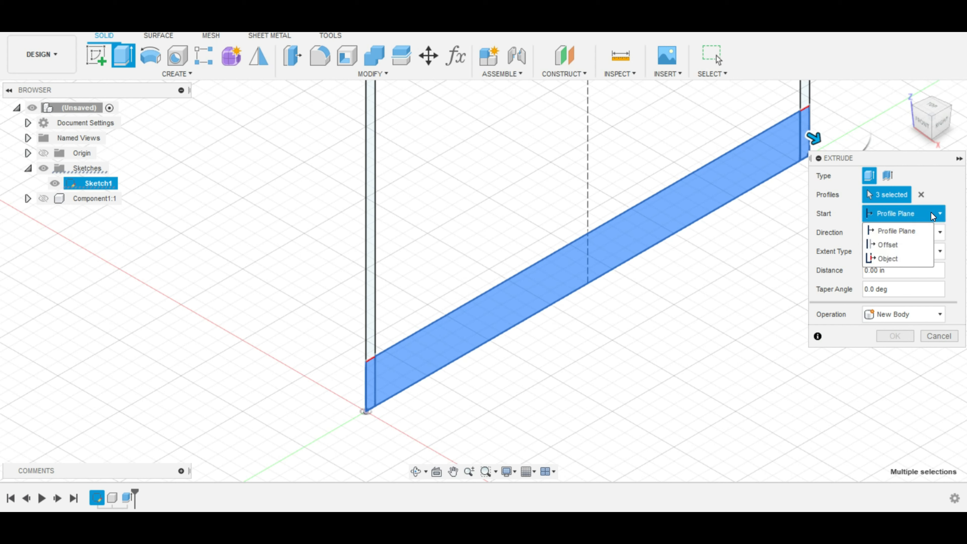
pyautogui.click(907, 244)
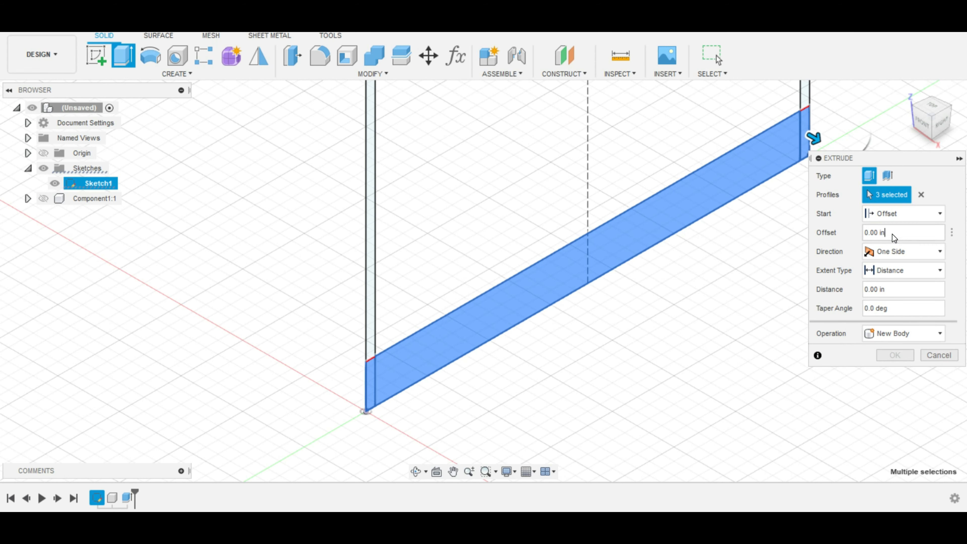
pyautogui.moveTo(892, 234); pyautogui.dragTo(865, 235)
pyautogui.write('4')
# - Set the bottom board's extrusion distance to 0.75 in and create it as a new component
pyautogui.moveTo(766, 195); pyautogui.dragTo(621, 304, button='middle')
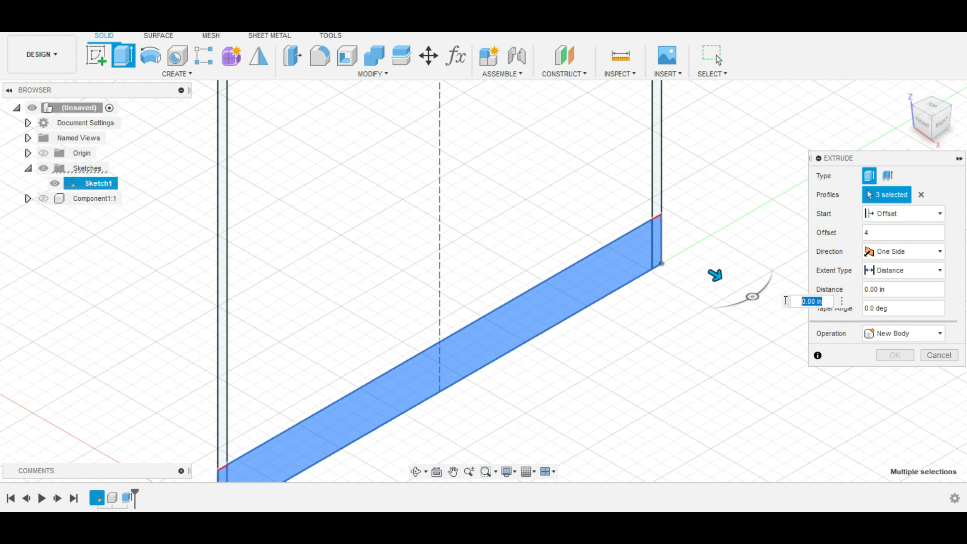
pyautogui.write('.75')
pyautogui.press('Return')
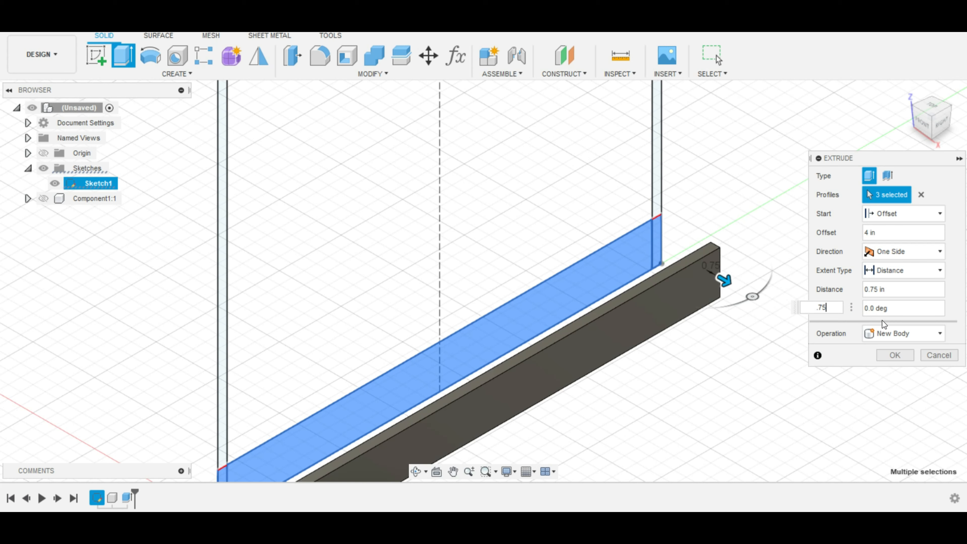
pyautogui.click(888, 332)
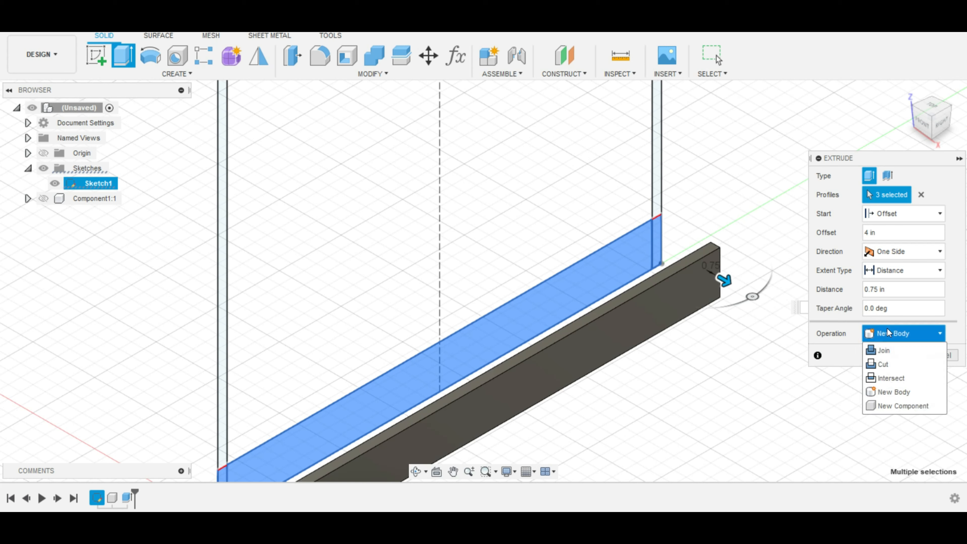
pyautogui.click(889, 404)
pyautogui.click(895, 357)
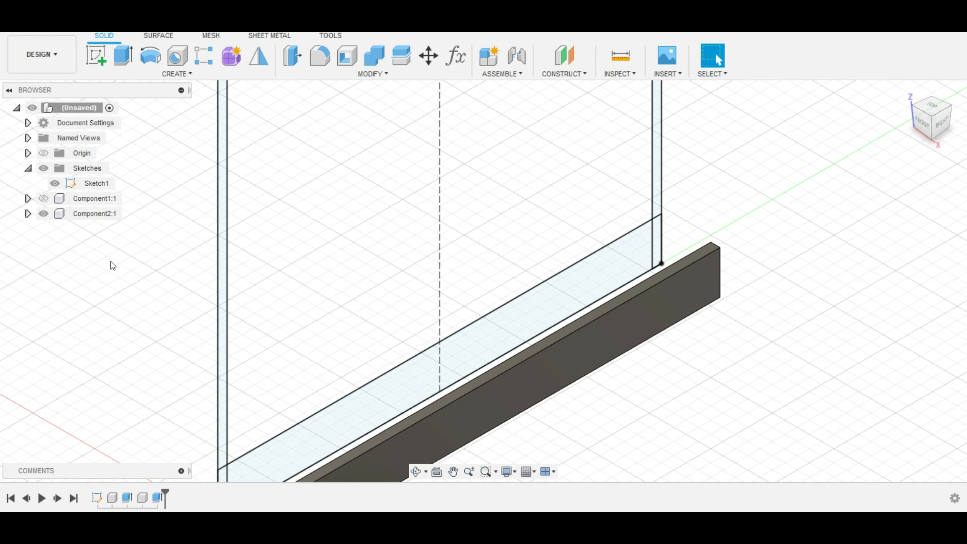
# - Show the first post again and extrude the opposite post's two profiles 4 in as a new component
pyautogui.click(44, 198)
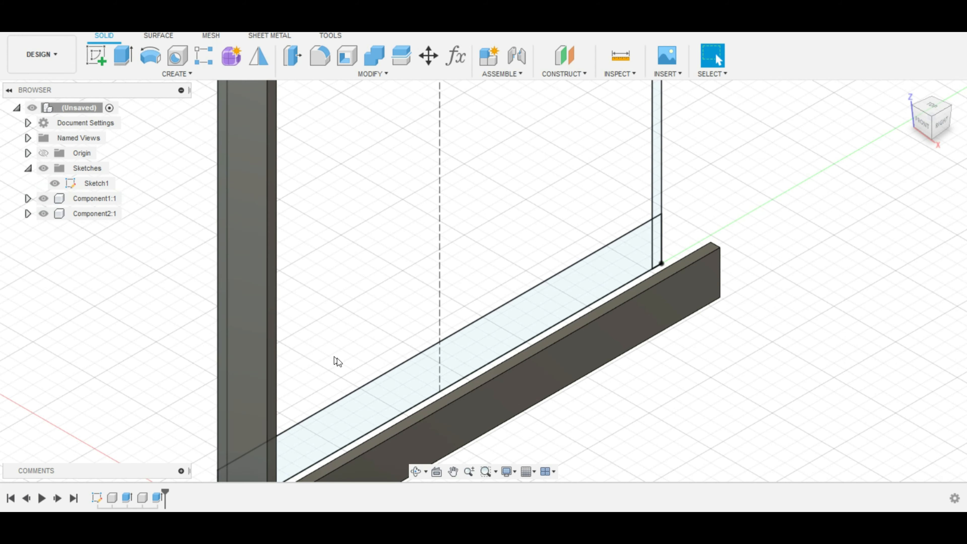
pyautogui.moveTo(337, 360); pyautogui.dragTo(333, 326, button='middle')
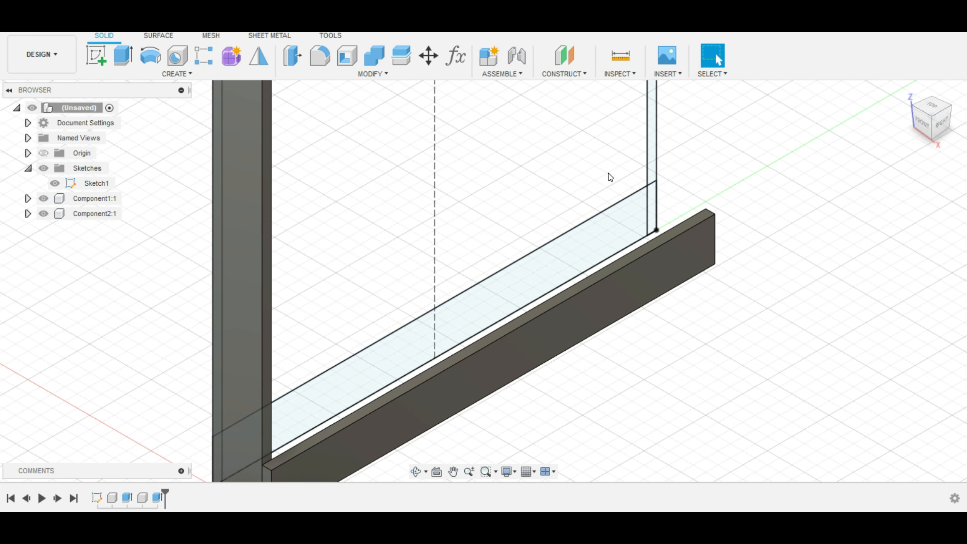
pyautogui.moveTo(608, 173); pyautogui.dragTo(606, 231, button='middle')
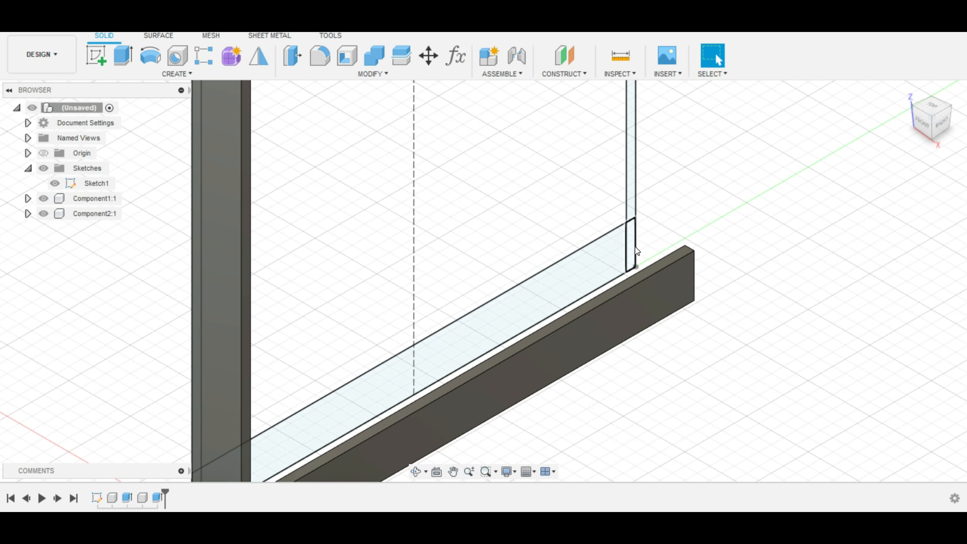
pyautogui.press('e')
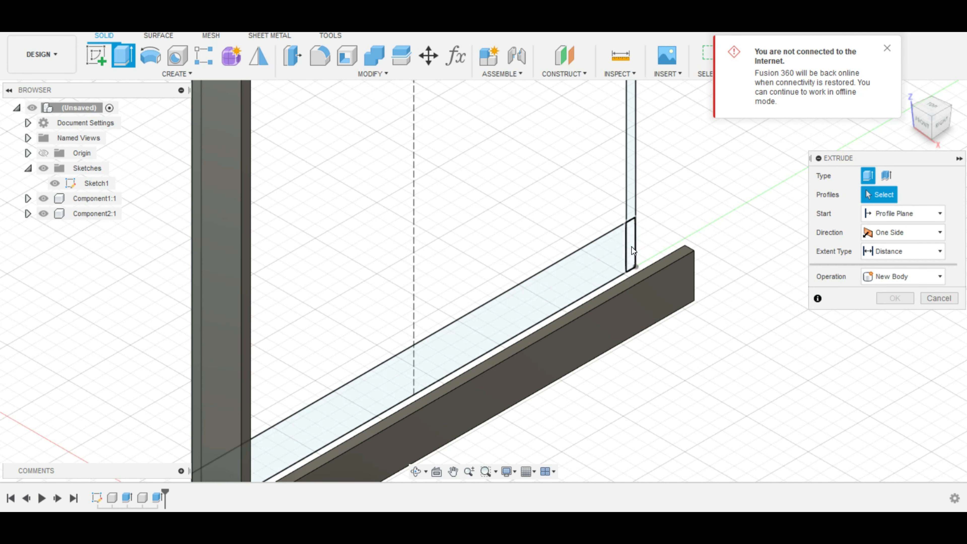
pyautogui.click(631, 246)
pyautogui.click(633, 193)
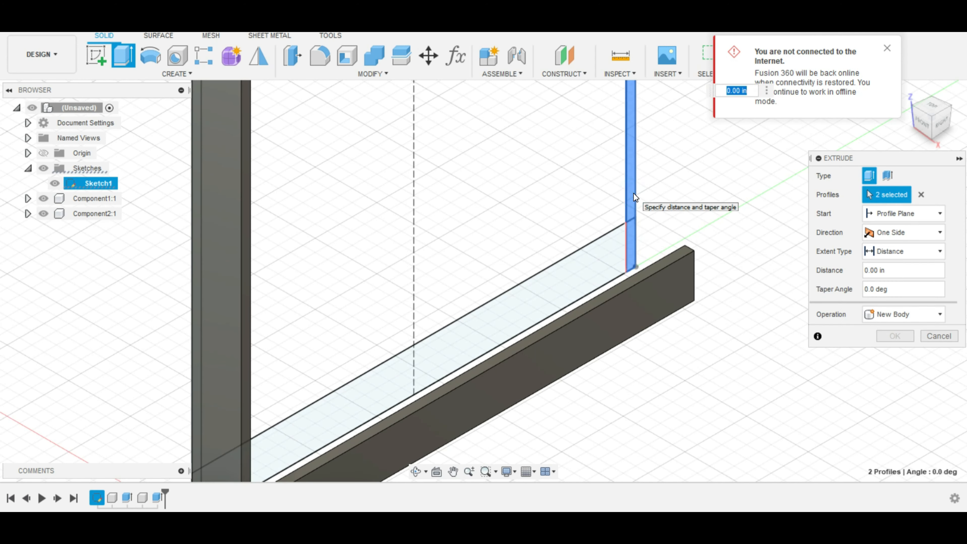
pyautogui.write('4')
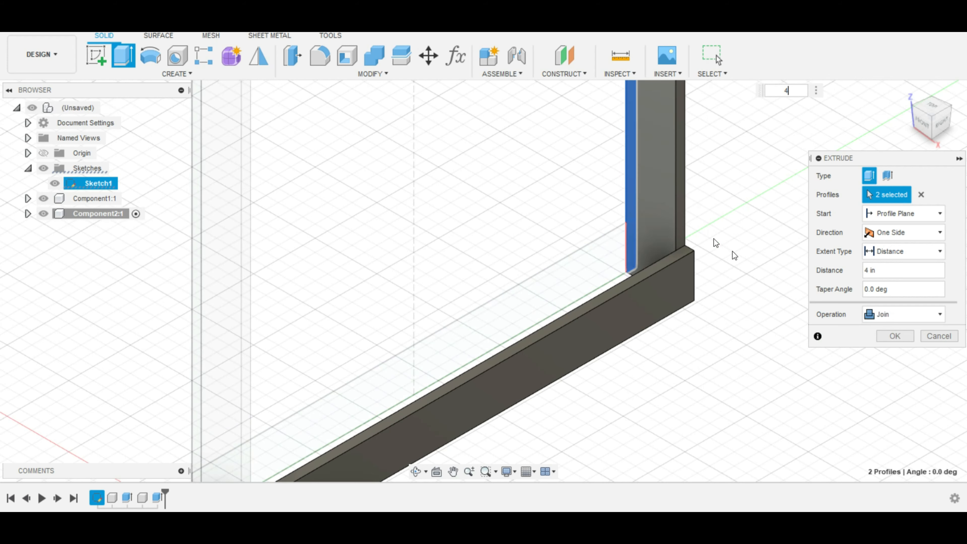
pyautogui.click(908, 312)
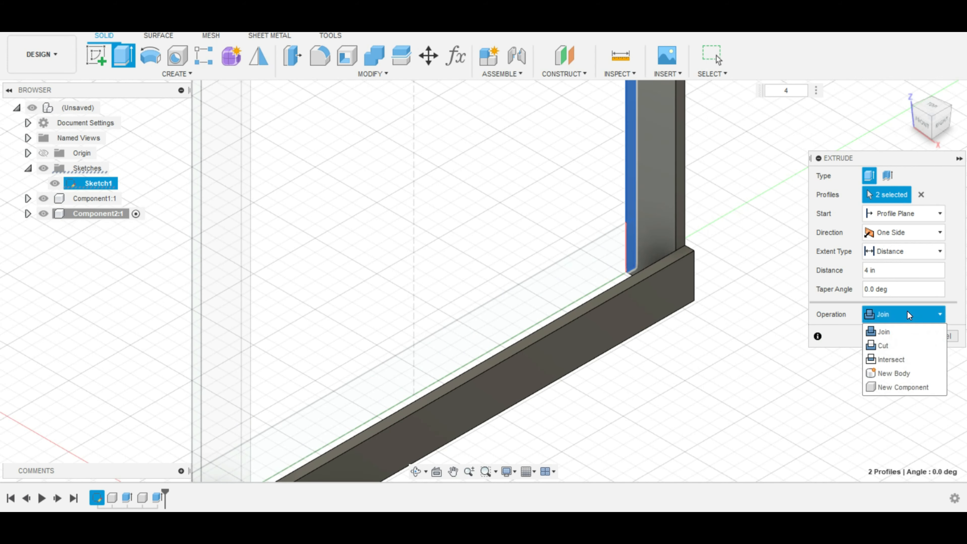
pyautogui.click(897, 389)
pyautogui.click(894, 336)
# - Hide both post components and the bottom board component, leaving the sketch shown, and collapse the Sketches folder
pyautogui.moveTo(503, 179); pyautogui.dragTo(437, 254, button='middle')
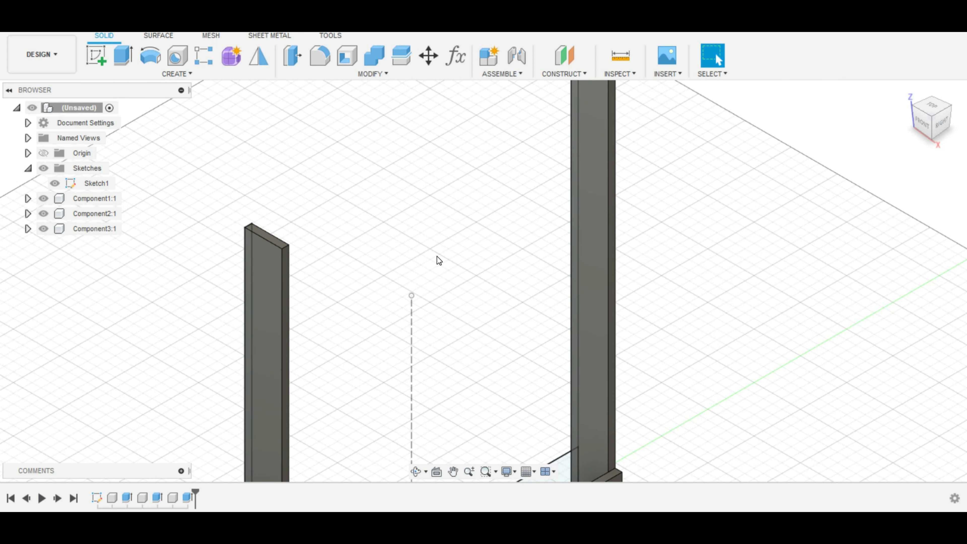
pyautogui.moveTo(467, 369); pyautogui.dragTo(464, 246, button='middle')
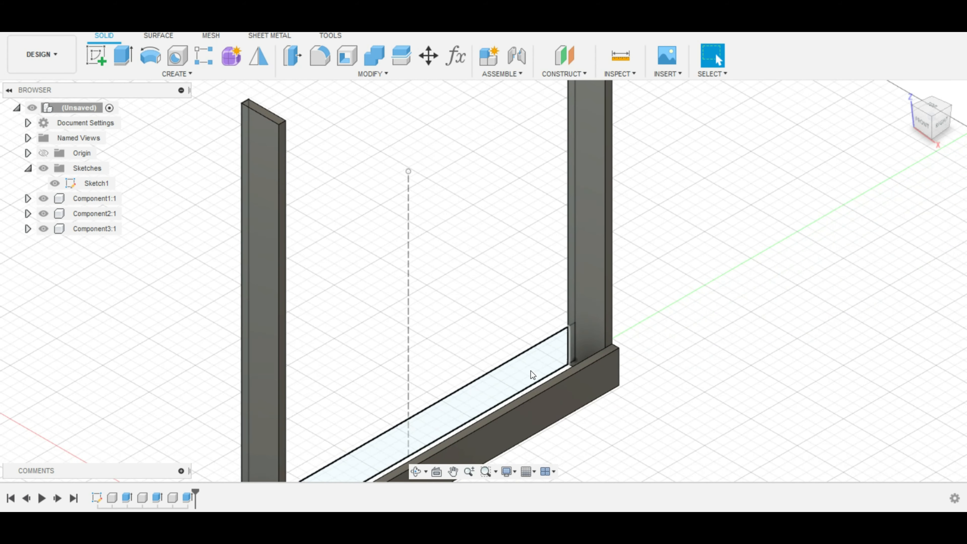
pyautogui.click(44, 229)
pyautogui.click(44, 214)
pyautogui.click(44, 199)
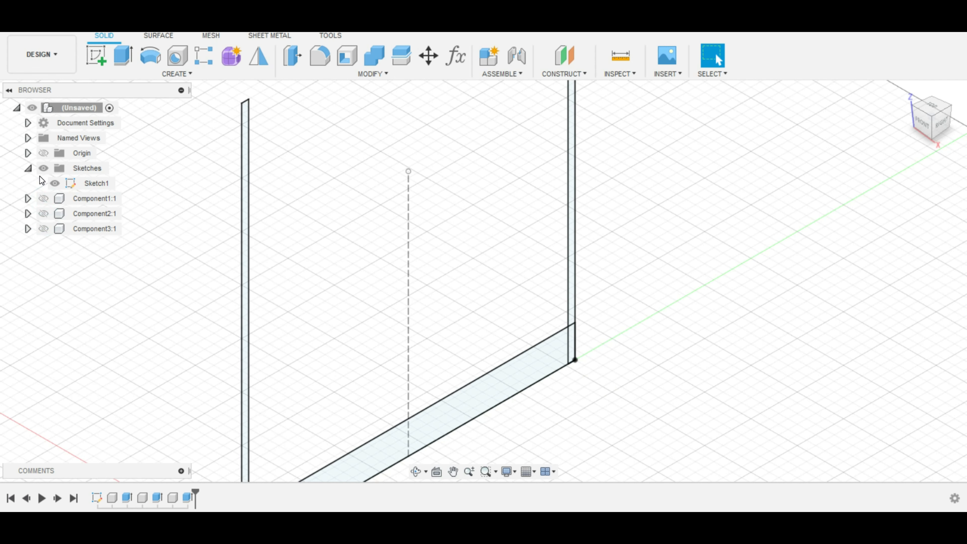
pyautogui.click(28, 168)
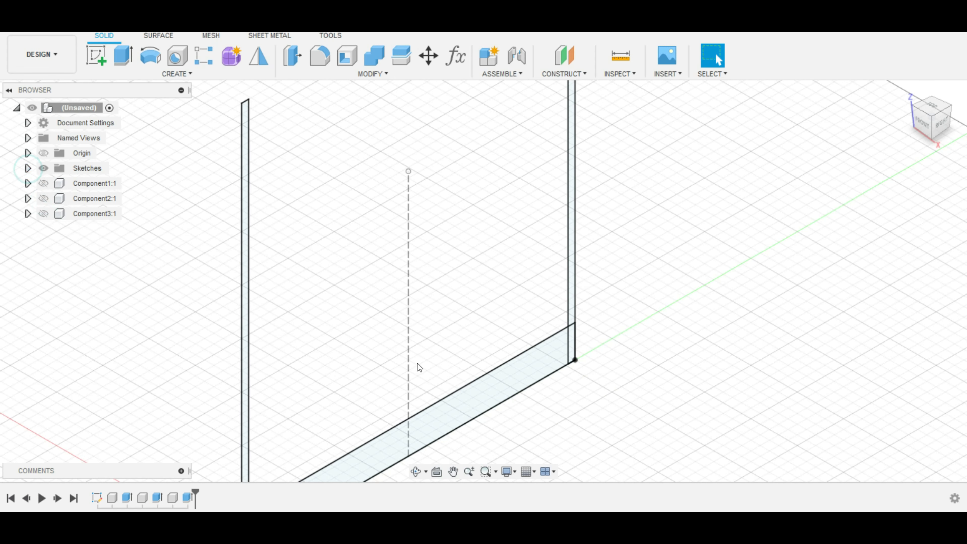
# - Extrude the three bottom board profiles -0.75 in from the sketch plane as a new component for the back board
pyautogui.click(489, 402)
pyautogui.press('e')
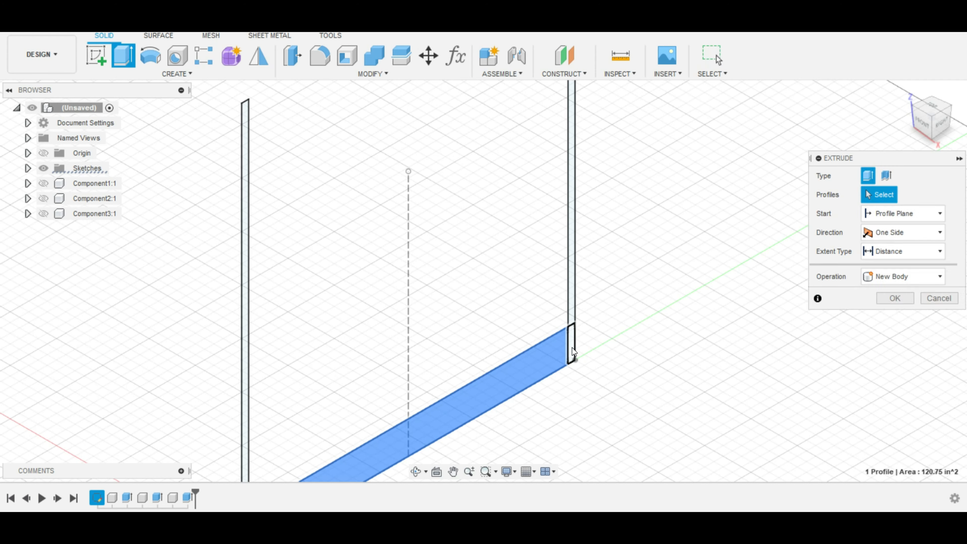
pyautogui.click(572, 341)
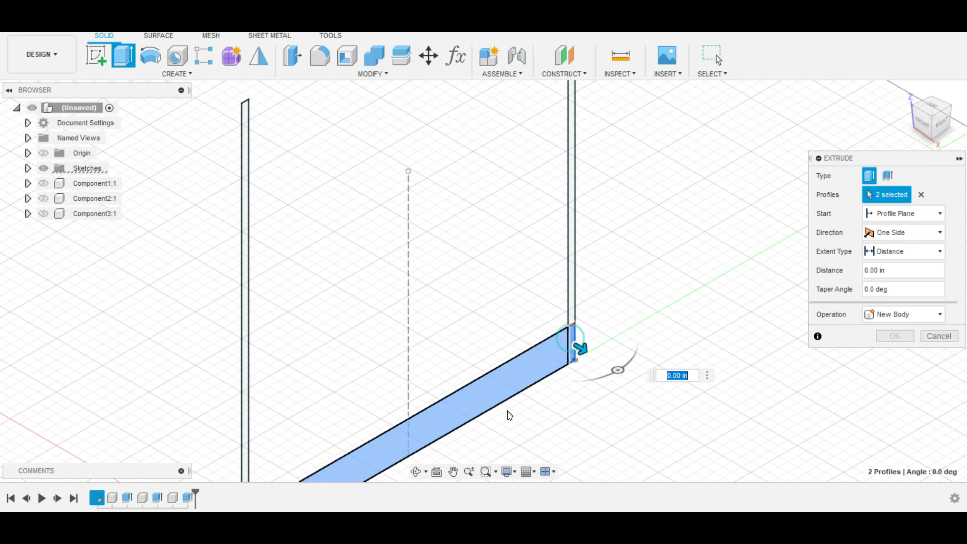
pyautogui.moveTo(510, 413); pyautogui.dragTo(631, 263, button='middle')
pyautogui.click(367, 379)
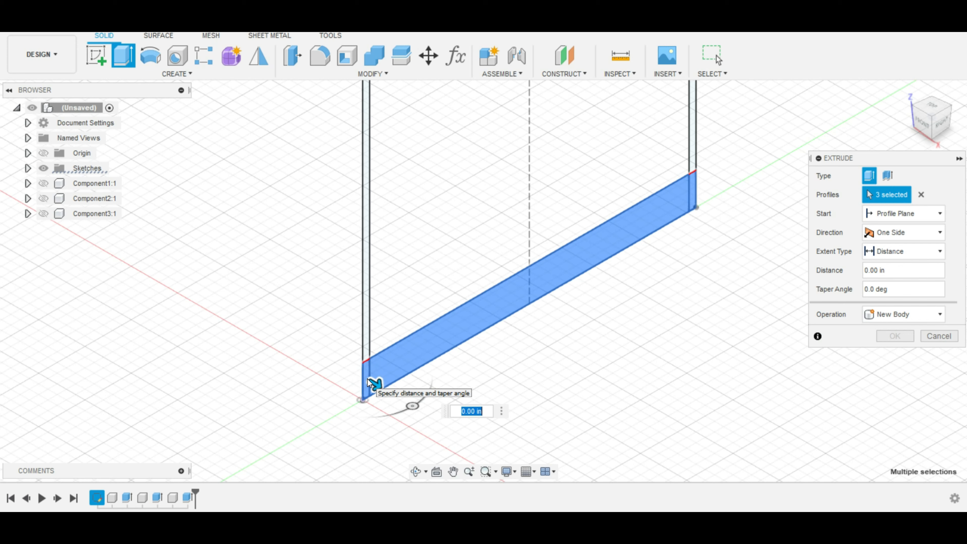
pyautogui.press('BackSpace')
pyautogui.write('-.75')
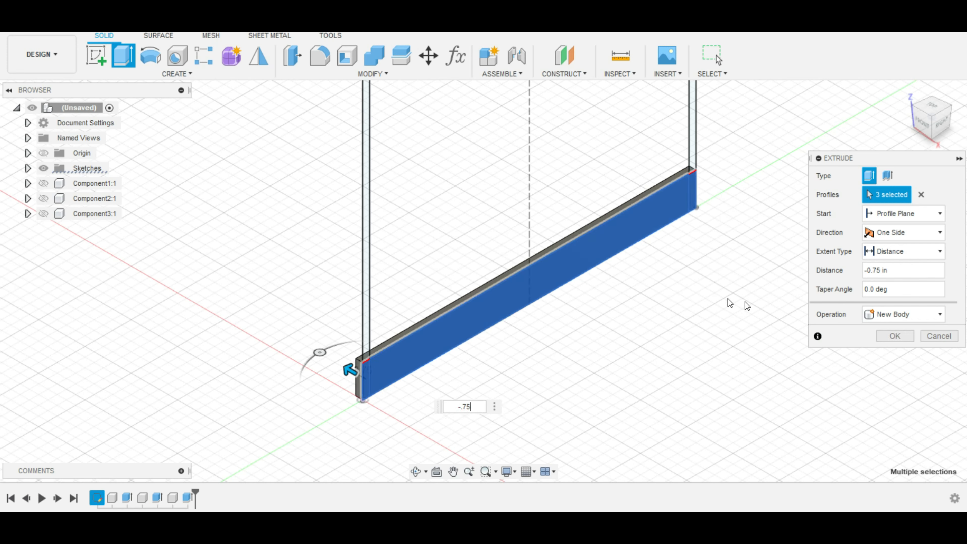
pyautogui.click(906, 318)
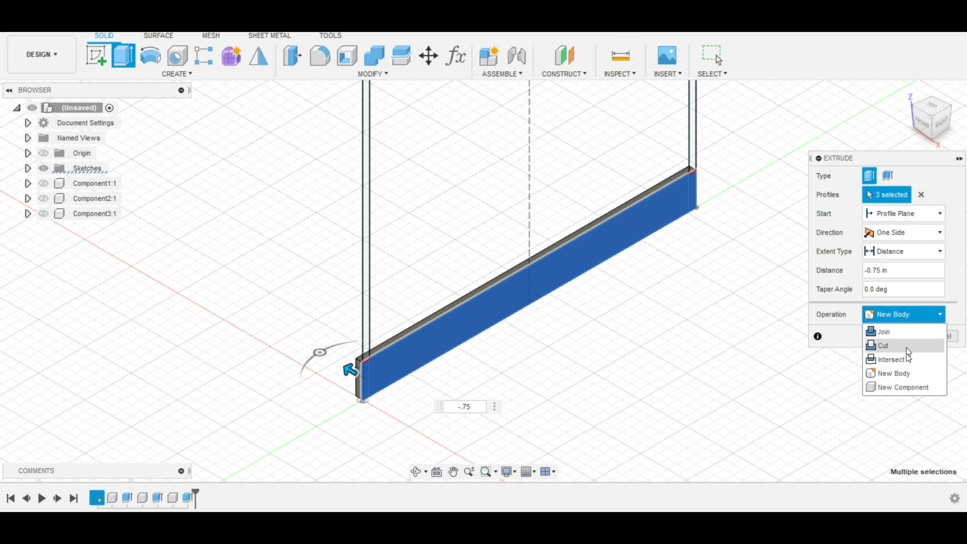
pyautogui.click(905, 388)
pyautogui.click(899, 335)
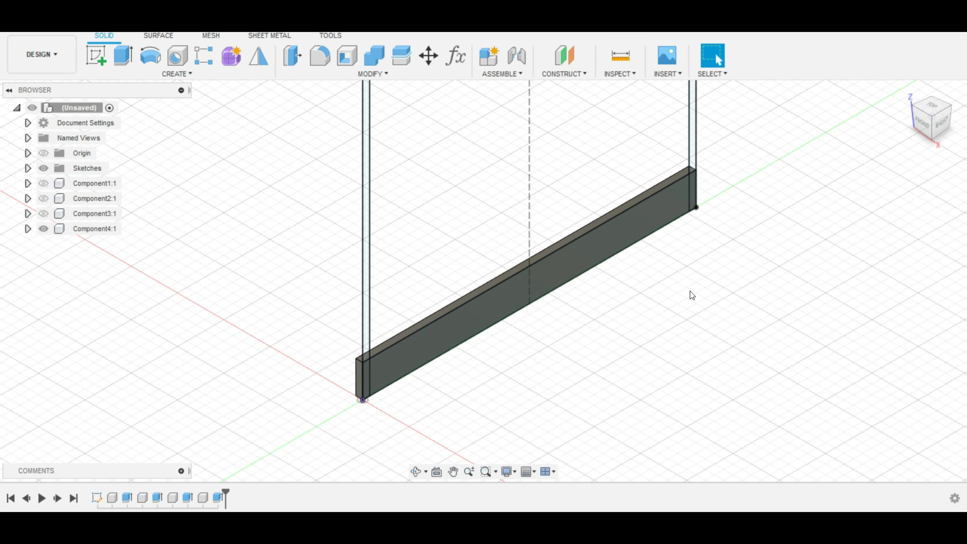
# - Show both post components and the front bottom board component again alongside the back board
pyautogui.moveTo(728, 260); pyautogui.dragTo(624, 439, button='middle')
pyautogui.moveTo(665, 276); pyautogui.dragTo(655, 216, button='middle')
pyautogui.press('Escape')
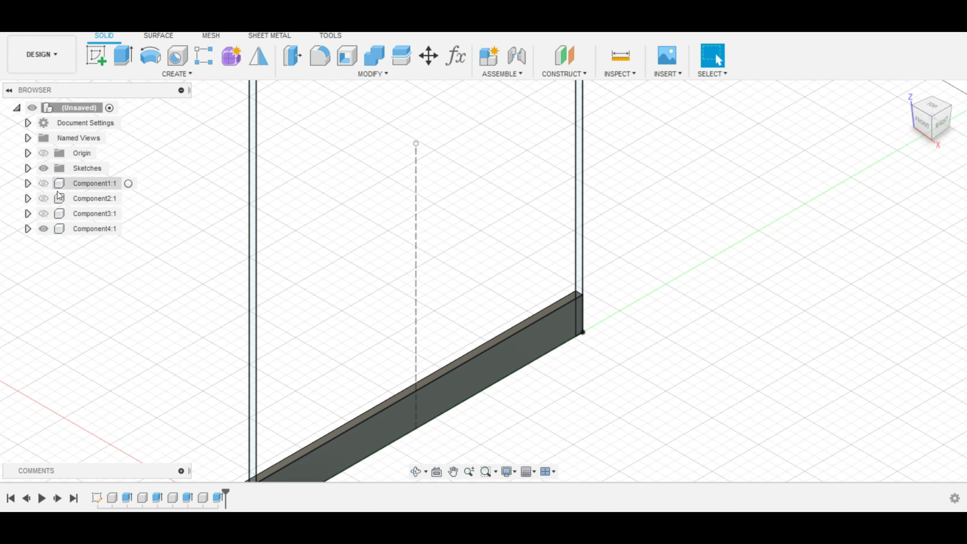
pyautogui.click(43, 213)
pyautogui.click(43, 198)
pyautogui.click(43, 184)
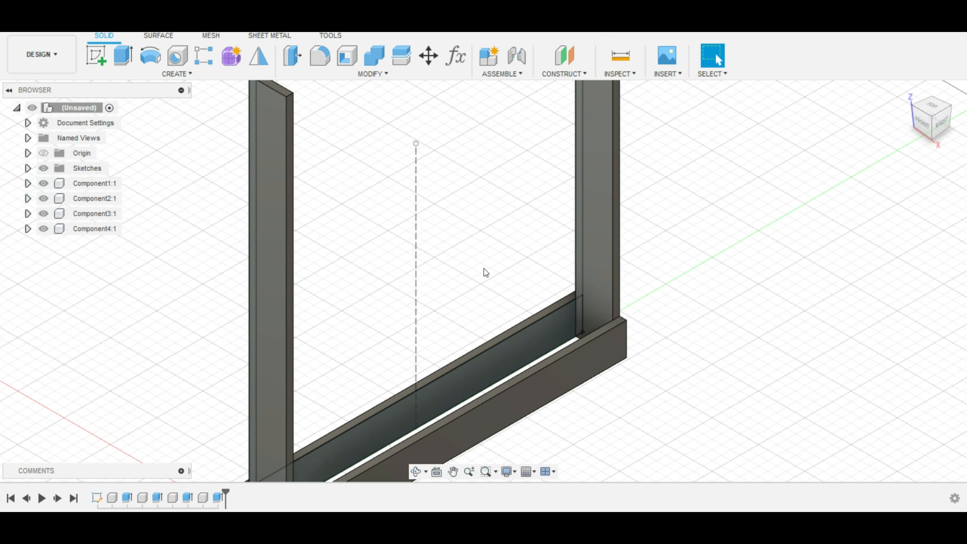
pyautogui.moveTo(484, 268); pyautogui.dragTo(483, 168, button='middle')
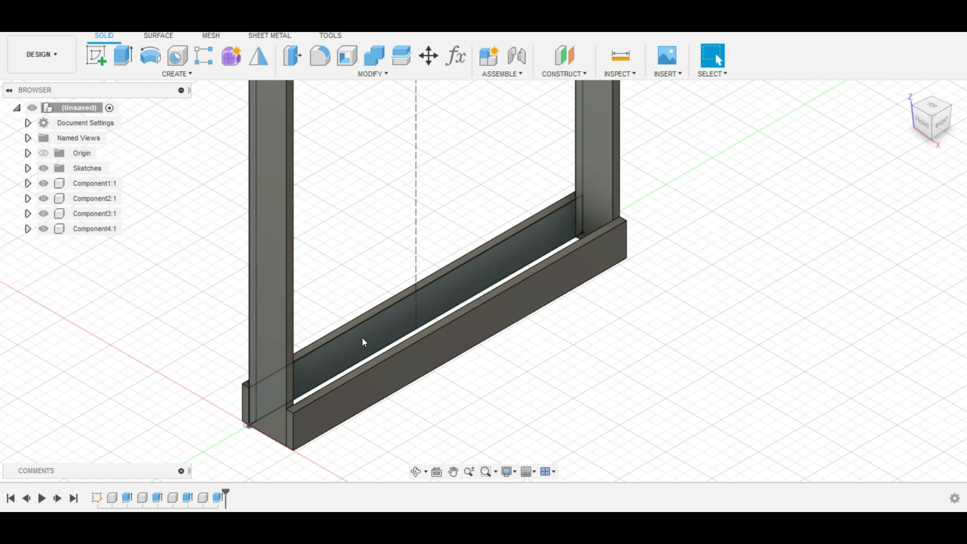
# - Turn on component color cycling so each part of the frame has its own color, and clear the face selection
pyautogui.click(396, 385)
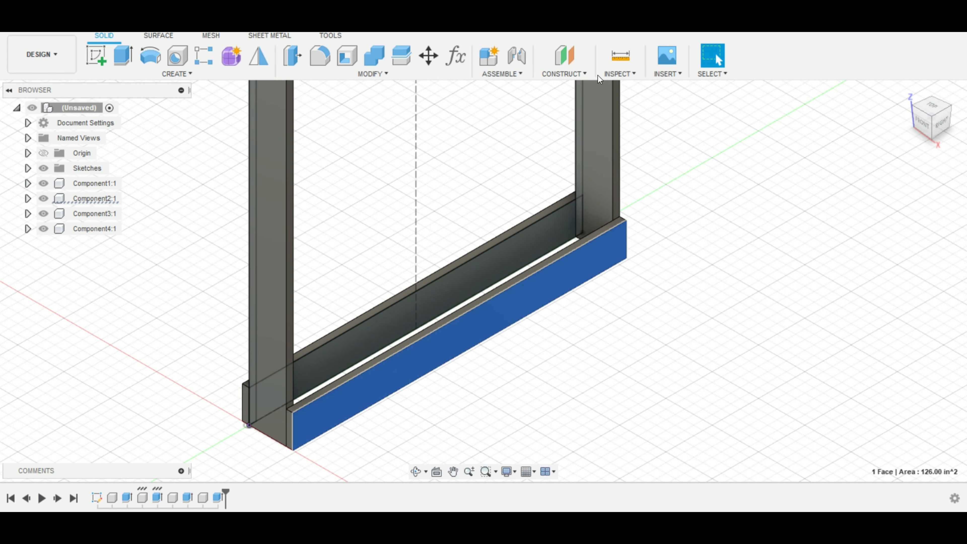
pyautogui.click(623, 73)
pyautogui.click(660, 241)
pyautogui.scroll(-3, 665, 229)
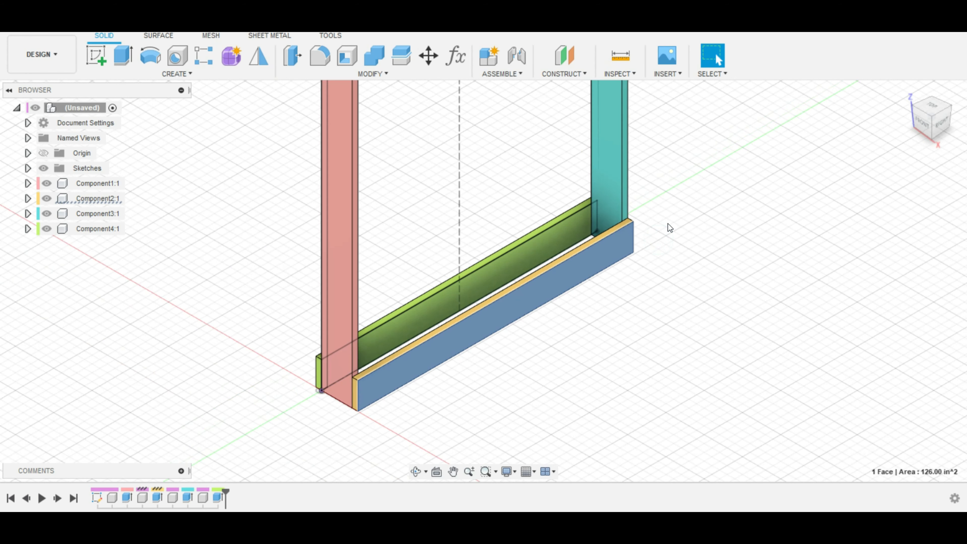
pyautogui.click(709, 277)
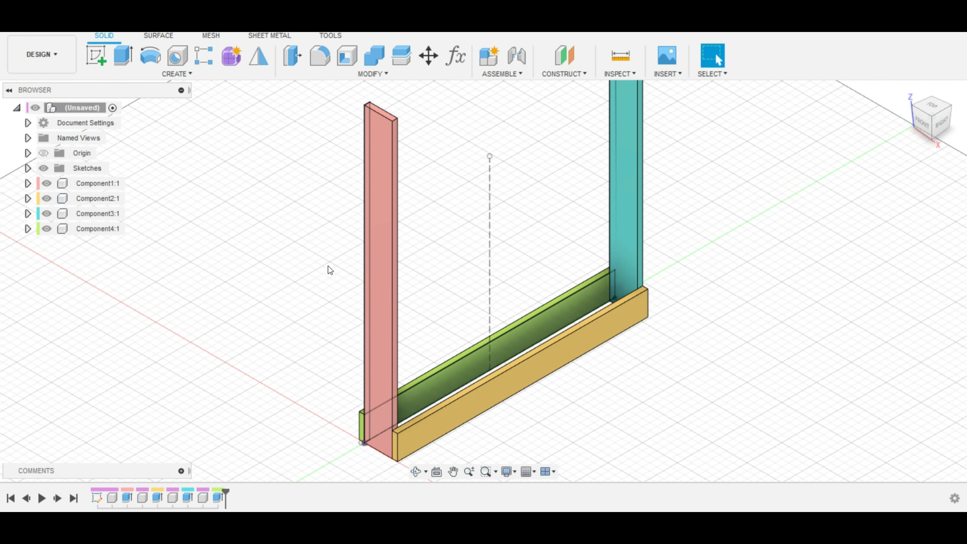
# - Start a rectangular pattern of the front bottom board component along the vertical edge of the first post
pyautogui.click(85, 199)
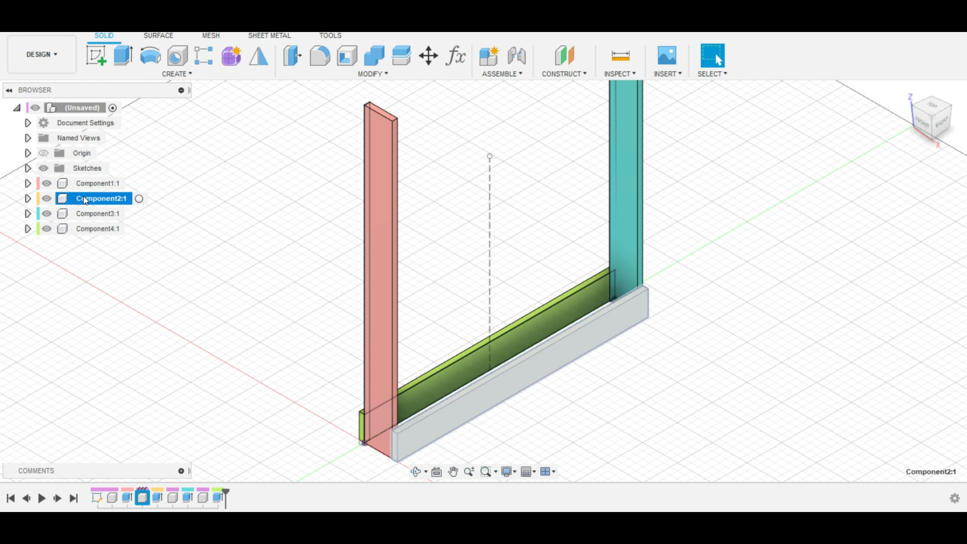
pyautogui.click(176, 73)
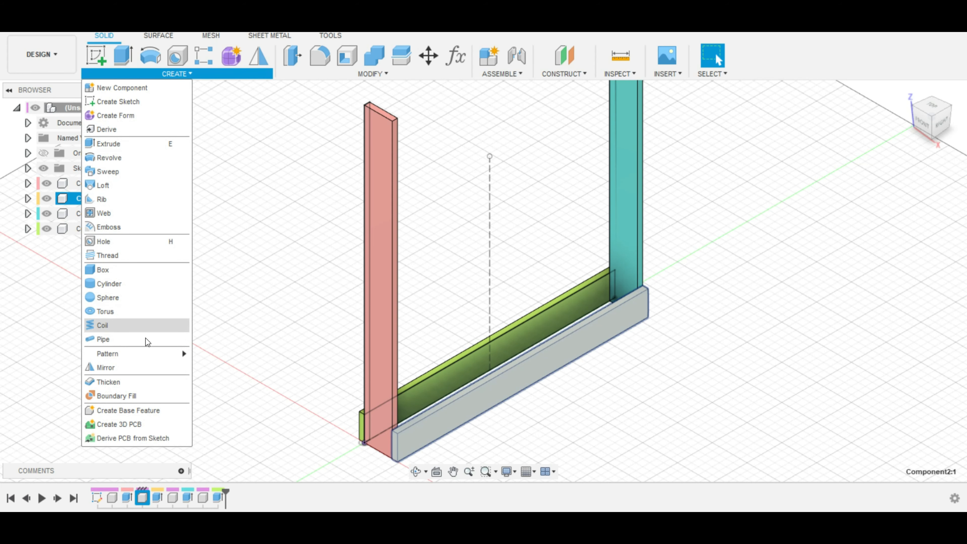
pyautogui.moveTo(171, 354)
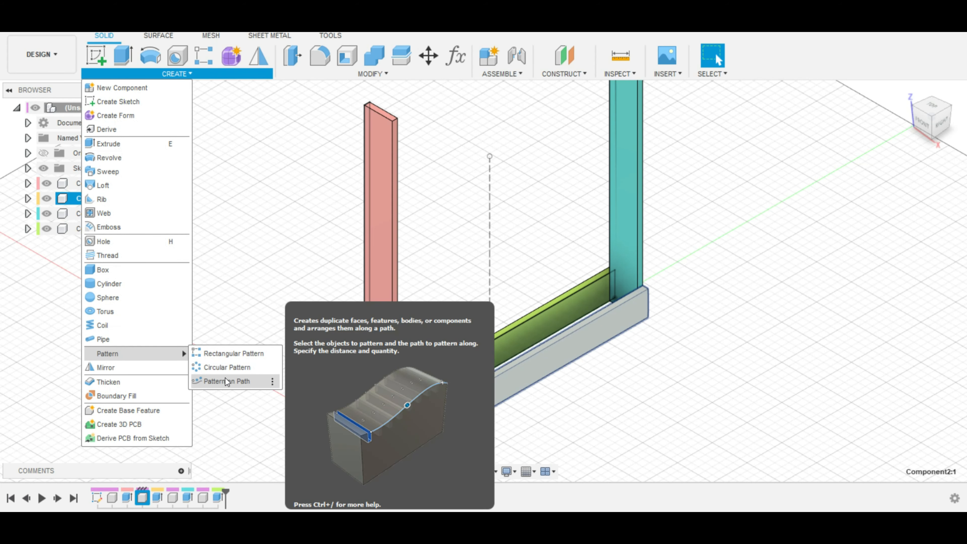
pyautogui.click(202, 353)
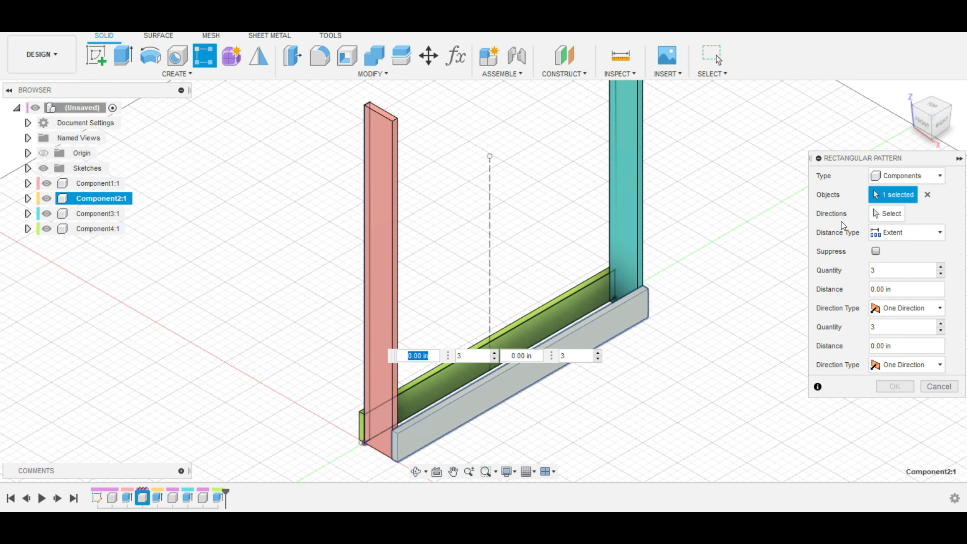
pyautogui.click(886, 214)
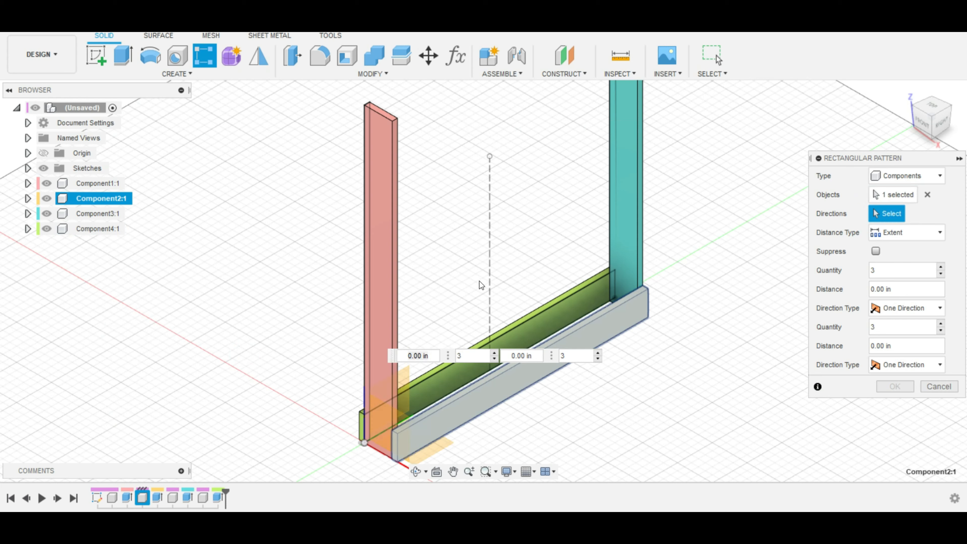
pyautogui.click(394, 297)
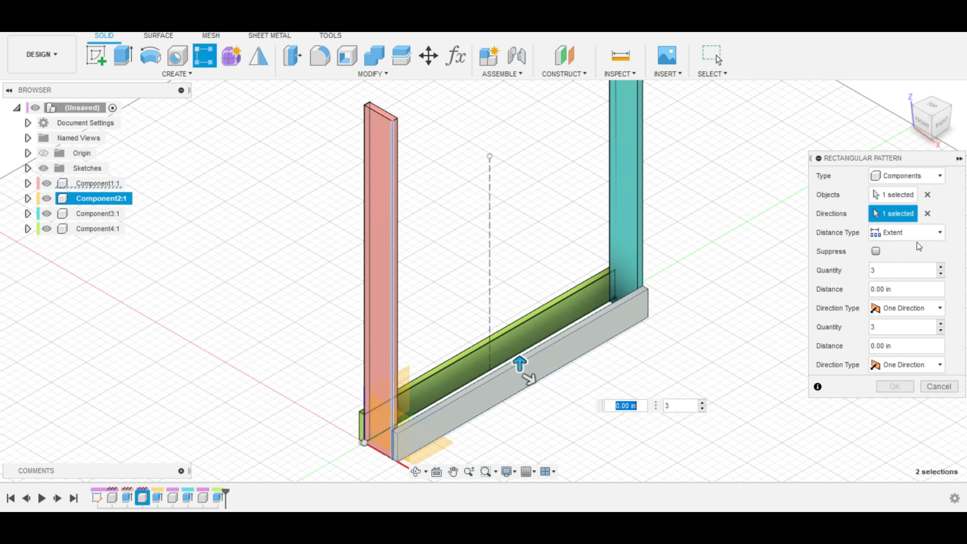
# - Set the pattern's distance type to Spacing with 5 in between successive boards
pyautogui.click(921, 236)
pyautogui.click(919, 264)
pyautogui.moveTo(520, 365); pyautogui.dragTo(512, 323)
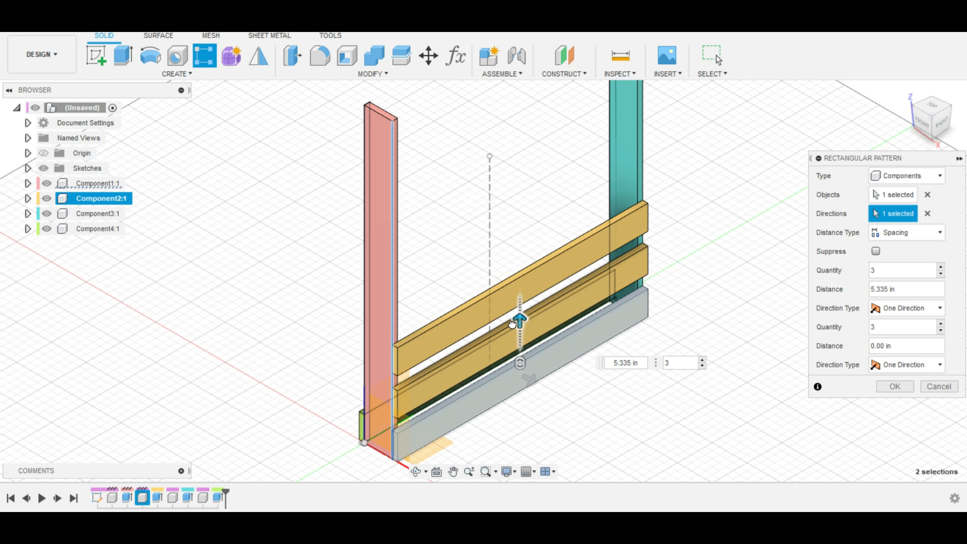
pyautogui.moveTo(512, 324); pyautogui.dragTo(512, 329)
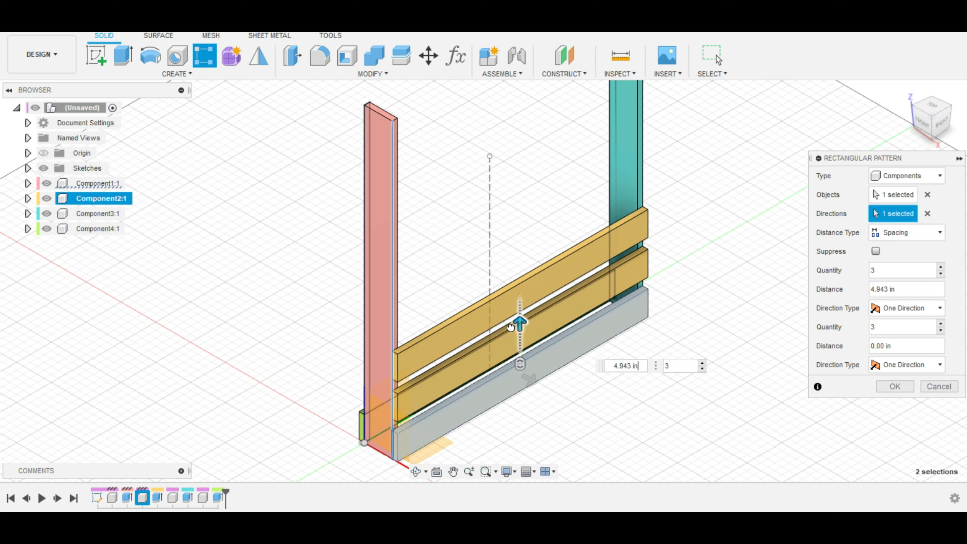
pyautogui.click(938, 132)
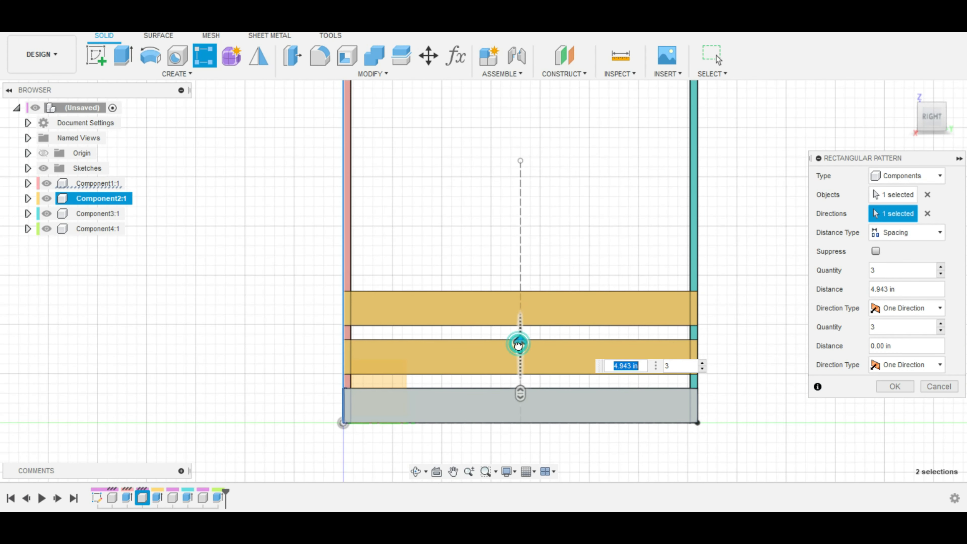
pyautogui.moveTo(519, 345); pyautogui.dragTo(524, 345)
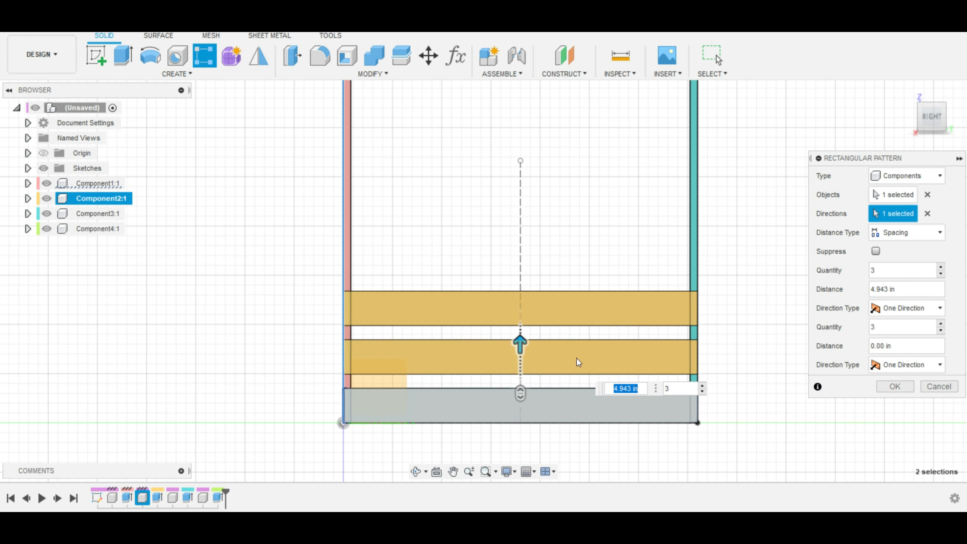
pyautogui.moveTo(641, 389); pyautogui.dragTo(614, 390)
pyautogui.write('5')
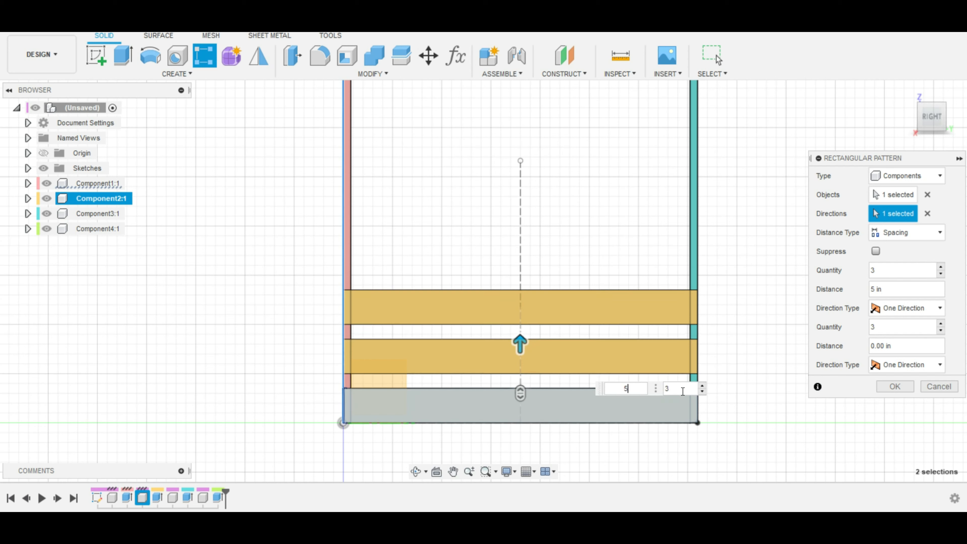
# - Raise the board pattern's quantity to 9 along the post direction
pyautogui.click(702, 386)
pyautogui.click(702, 387)
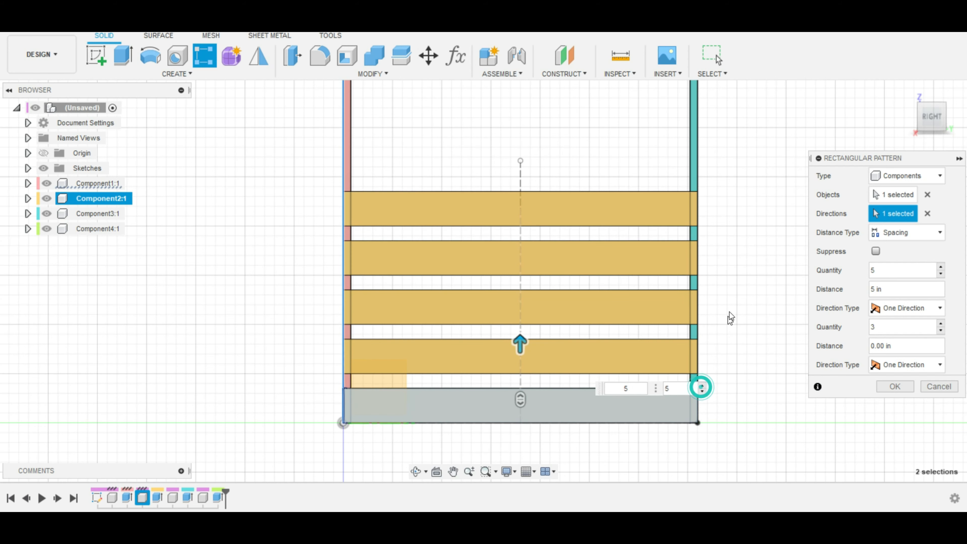
pyautogui.moveTo(731, 319); pyautogui.dragTo(714, 348, button='middle')
pyautogui.scroll(-1, 714, 349)
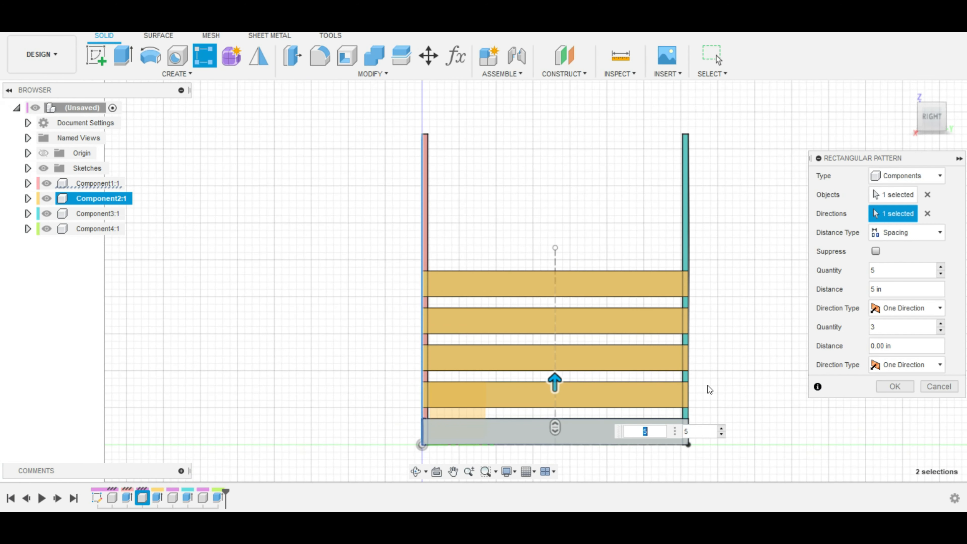
pyautogui.doubleClick(726, 428)
pyautogui.write('6')
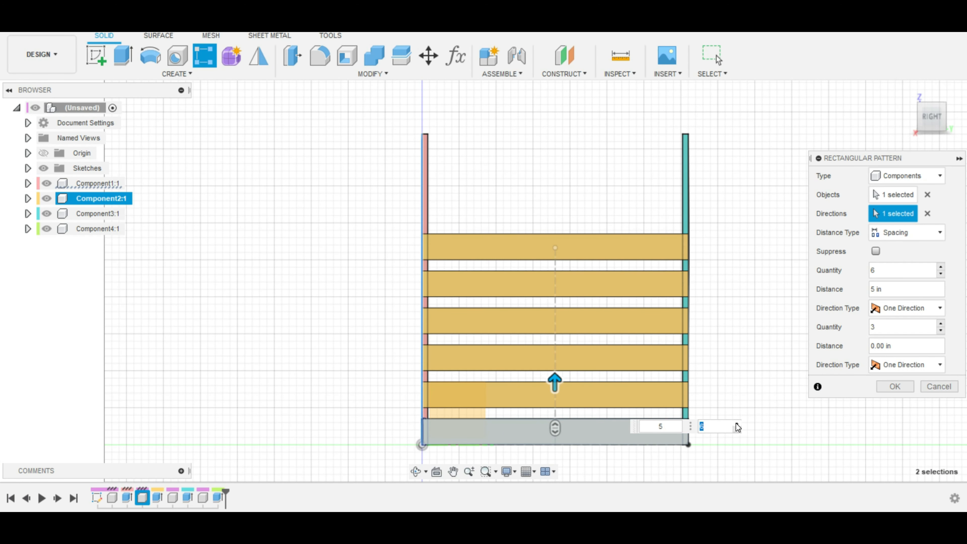
pyautogui.click(738, 424)
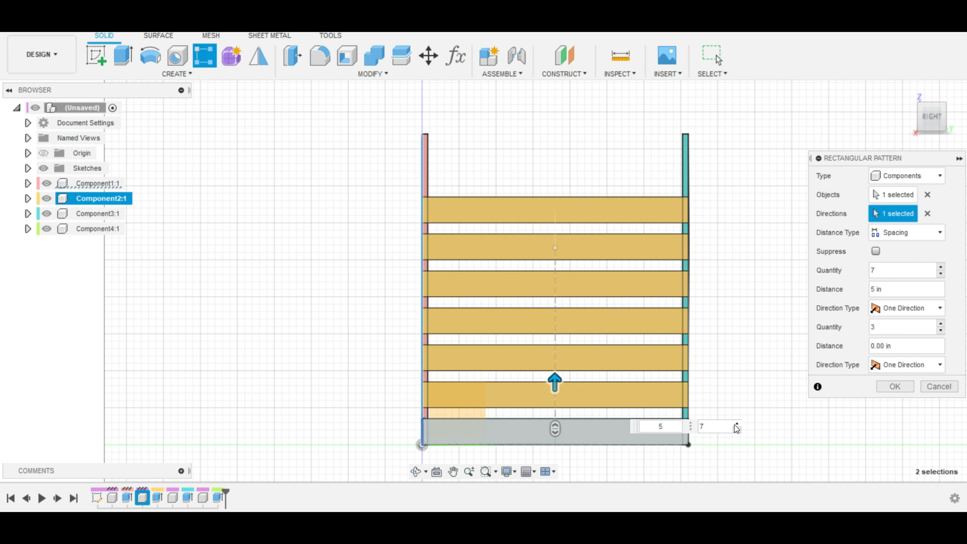
pyautogui.click(737, 425)
pyautogui.click(737, 425)
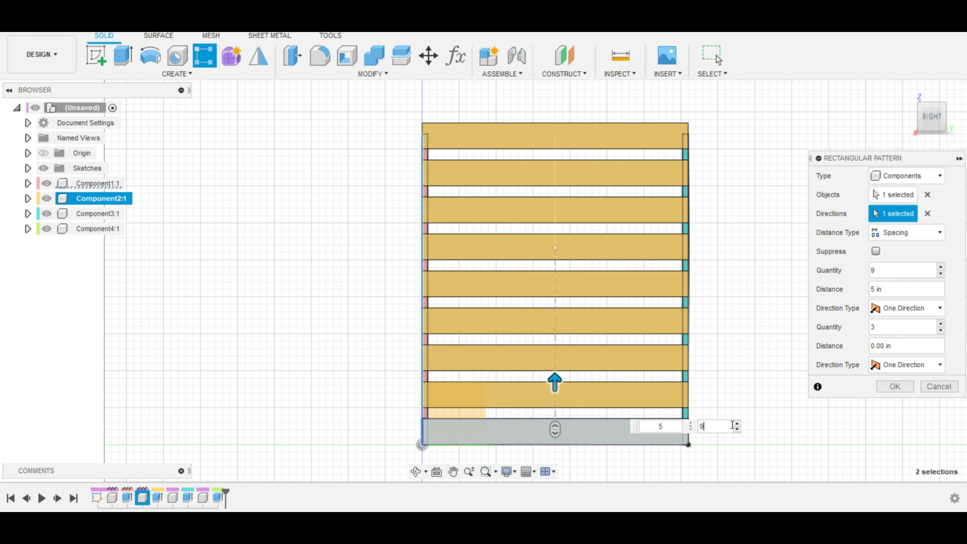
# - Set the pattern's distance type to Extent at 38.493 in, aligning the highest board with the post tops, and create the pattern
pyautogui.click(925, 232)
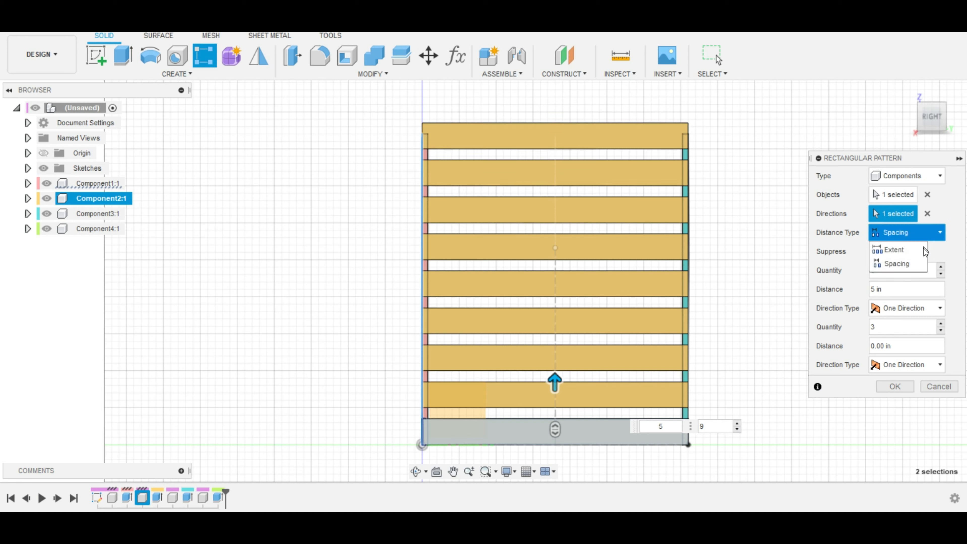
pyautogui.click(907, 251)
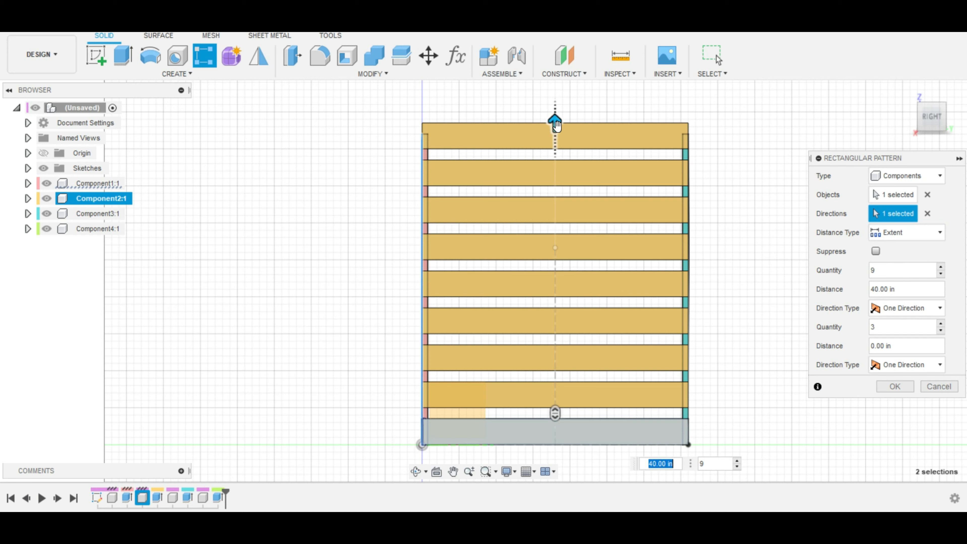
pyautogui.moveTo(554, 124); pyautogui.dragTo(555, 141)
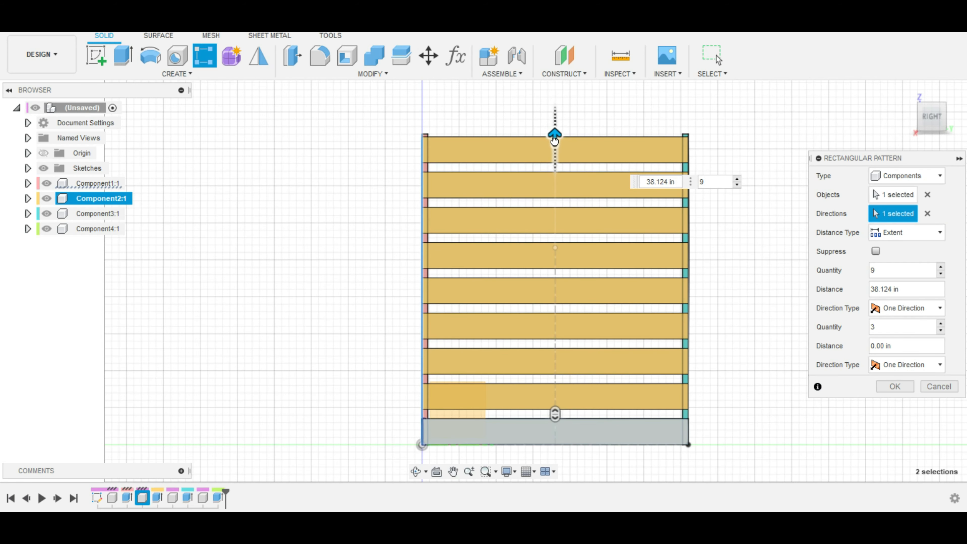
pyautogui.press('Tab')
pyautogui.scroll(5, 460, 144)
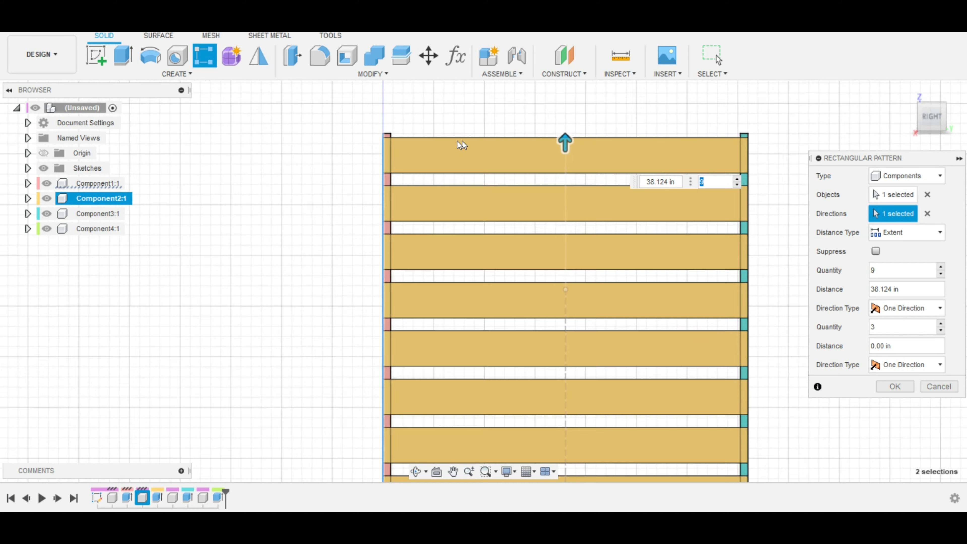
pyautogui.scroll(2, 685, 134)
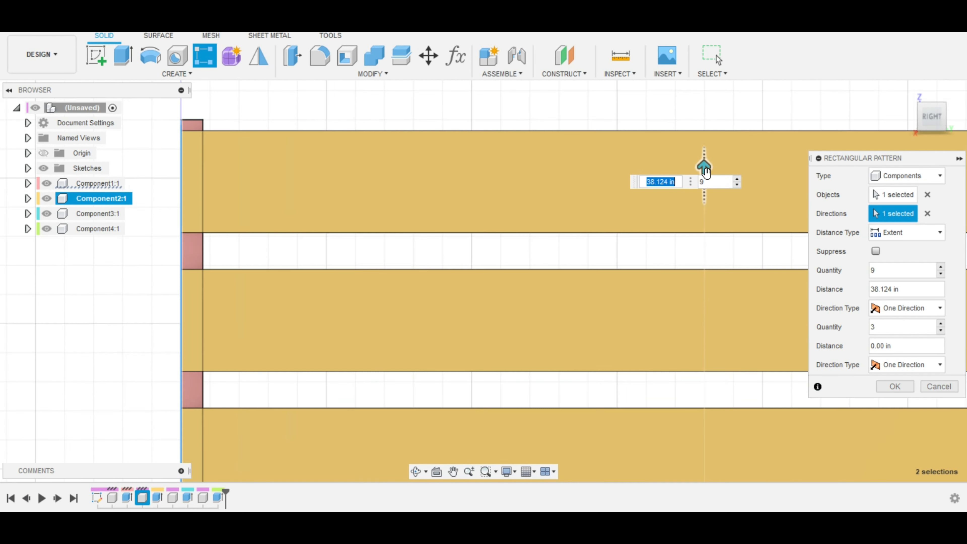
pyautogui.moveTo(704, 167); pyautogui.dragTo(705, 161)
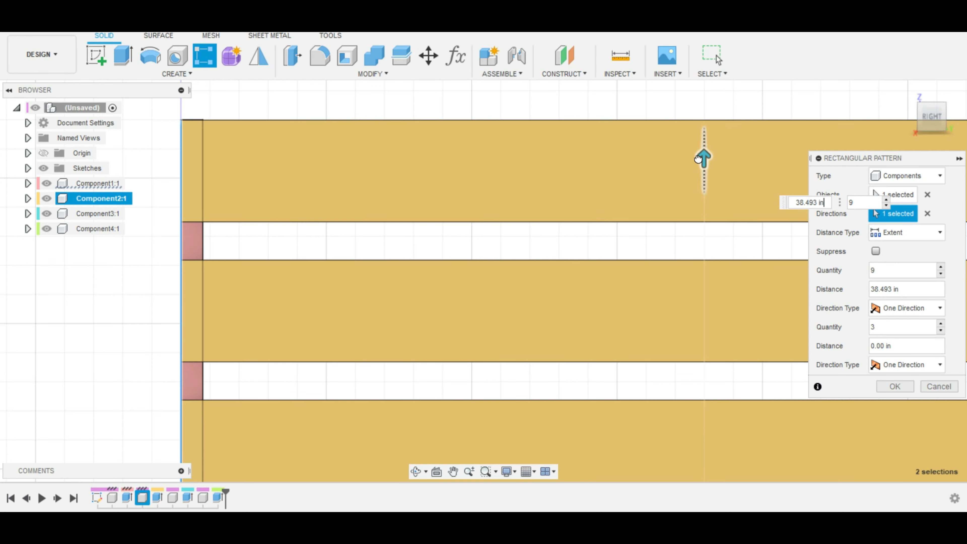
pyautogui.scroll(-8, 573, 349)
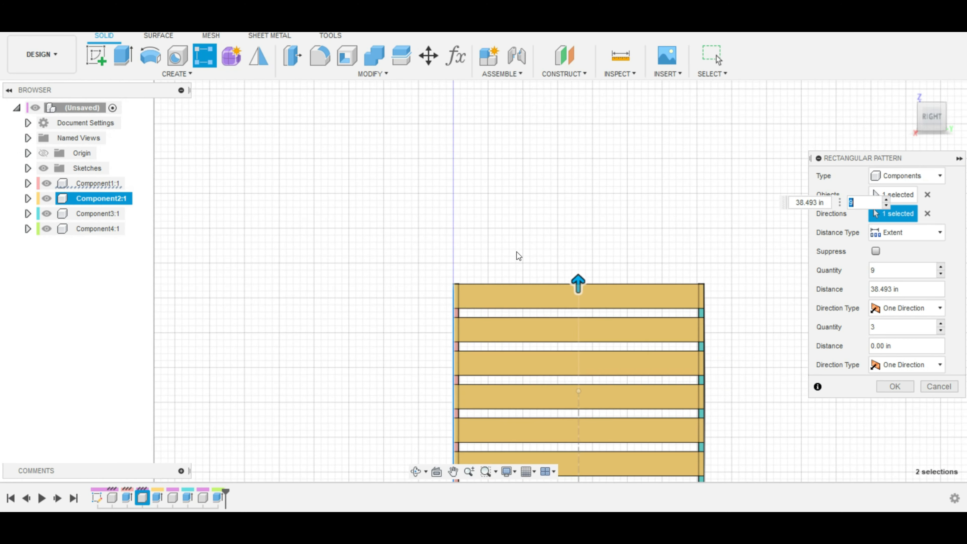
pyautogui.moveTo(588, 217); pyautogui.dragTo(557, 128, button='middle')
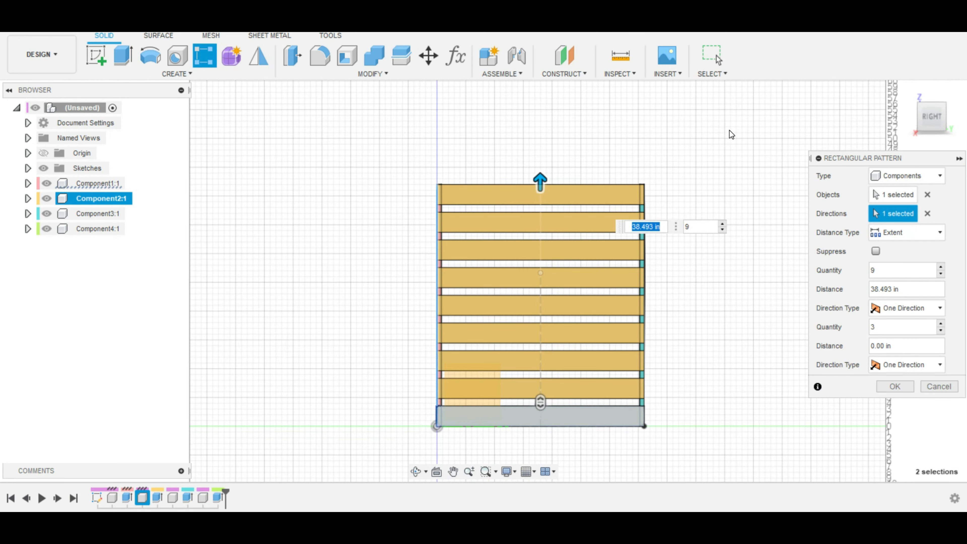
pyautogui.click(906, 92)
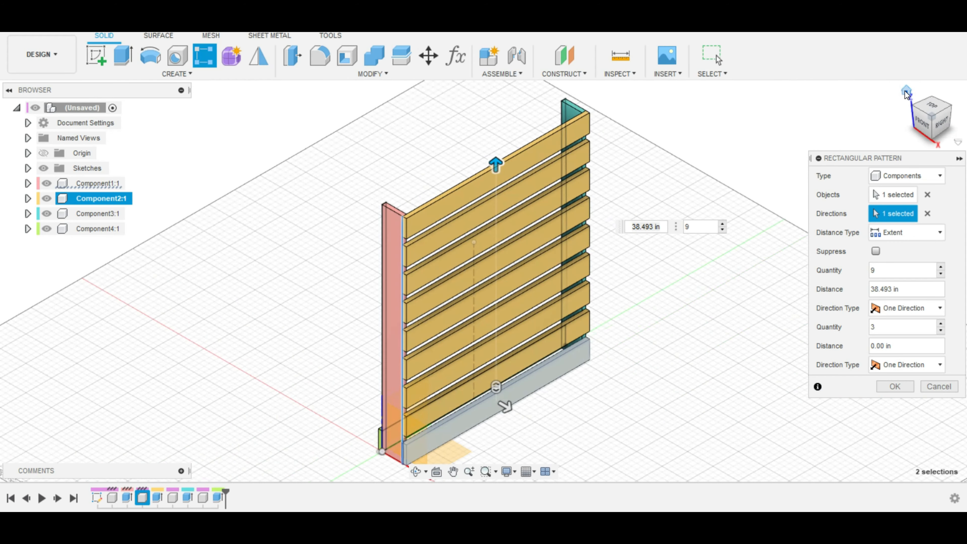
pyautogui.click(909, 384)
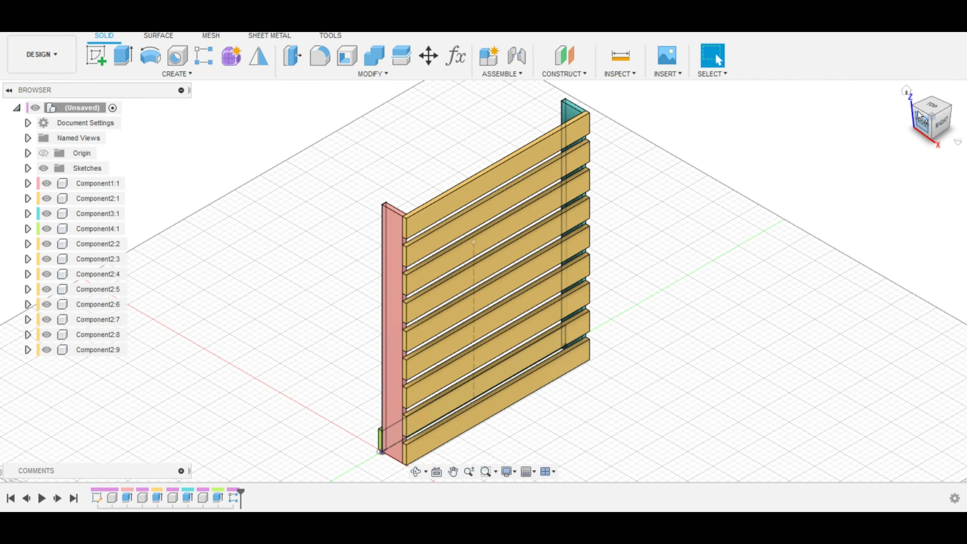
# - View the frame from its back side and rename the front board component as Front Slats 1 x 4 Pallet
pyautogui.moveTo(918, 126)
pyautogui.mouseDown()
pyautogui.moveTo(922, 109)
pyautogui.moveTo(952, 100)
pyautogui.moveTo(872, 131)
pyautogui.mouseUp()
pyautogui.click(928, 116)
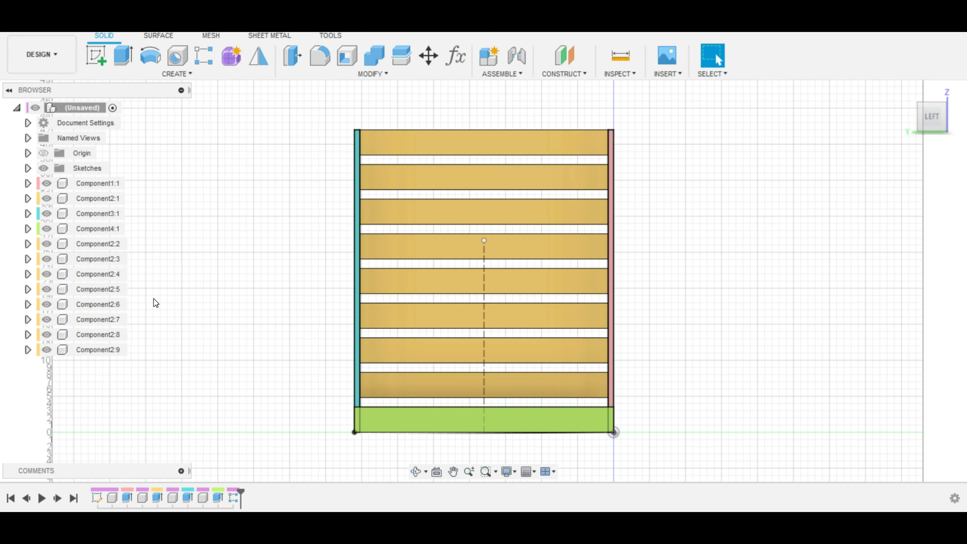
pyautogui.click(98, 350)
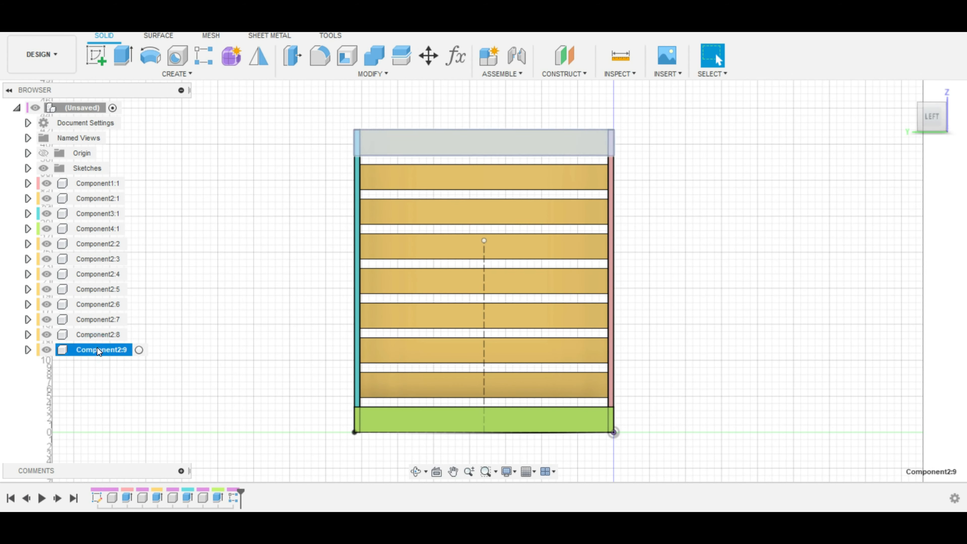
pyautogui.keyDown('shift'); pyautogui.click(97, 244); pyautogui.keyUp('shift')
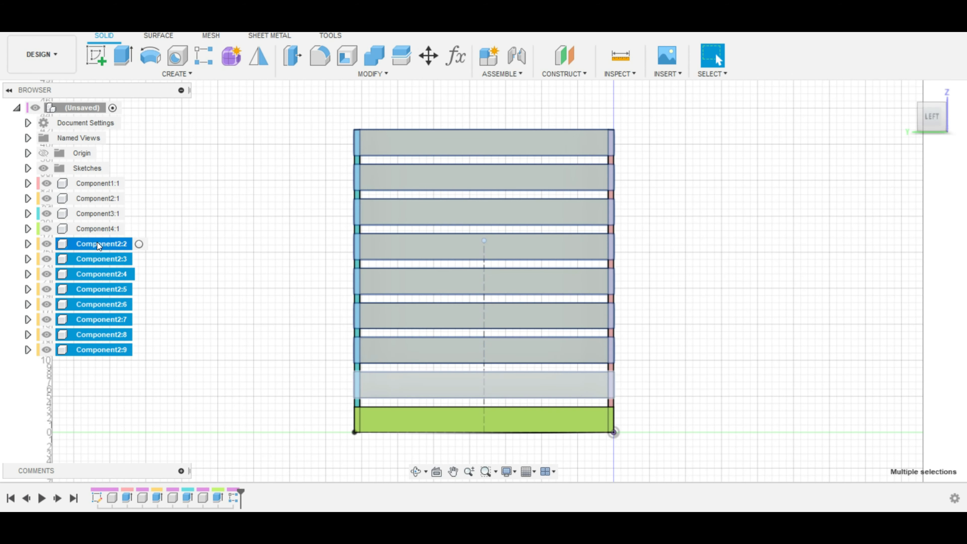
pyautogui.click(97, 243)
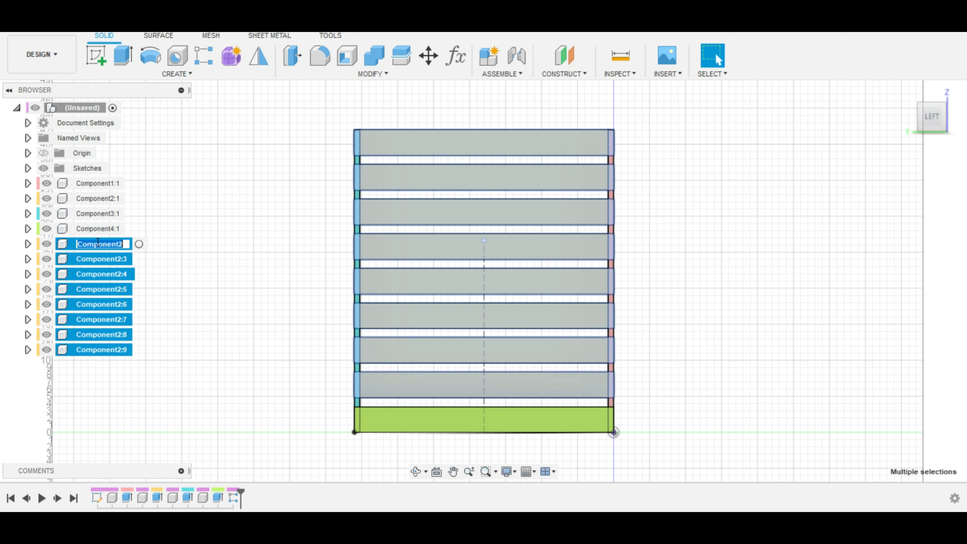
pyautogui.click(91, 199)
pyautogui.click(92, 200)
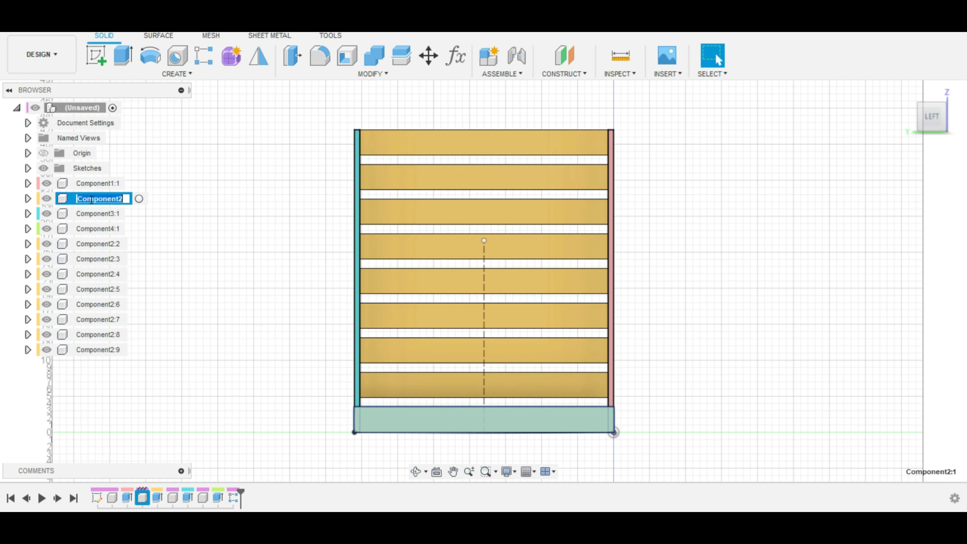
pyautogui.write('Front Slats 1 x 4 Pallet')
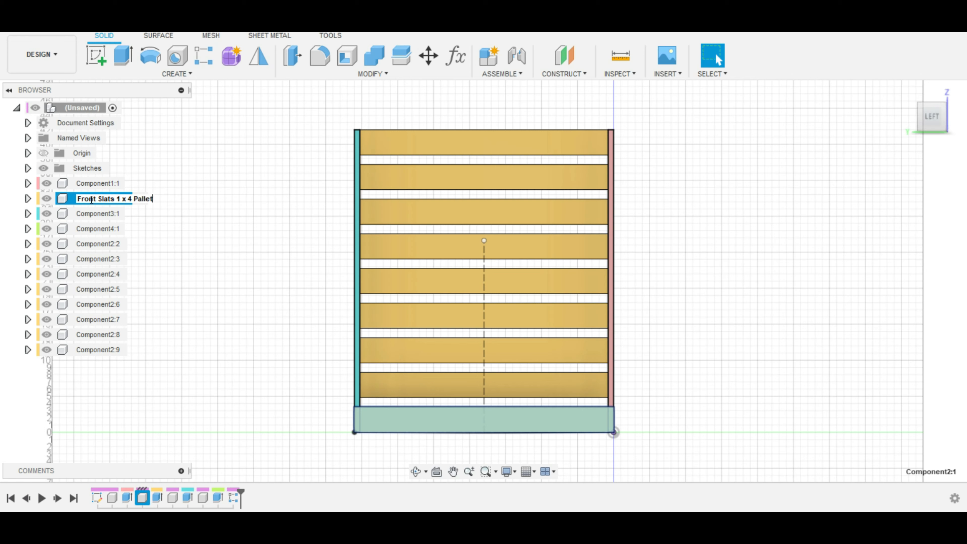
pyautogui.press('Return')
pyautogui.click(114, 262)
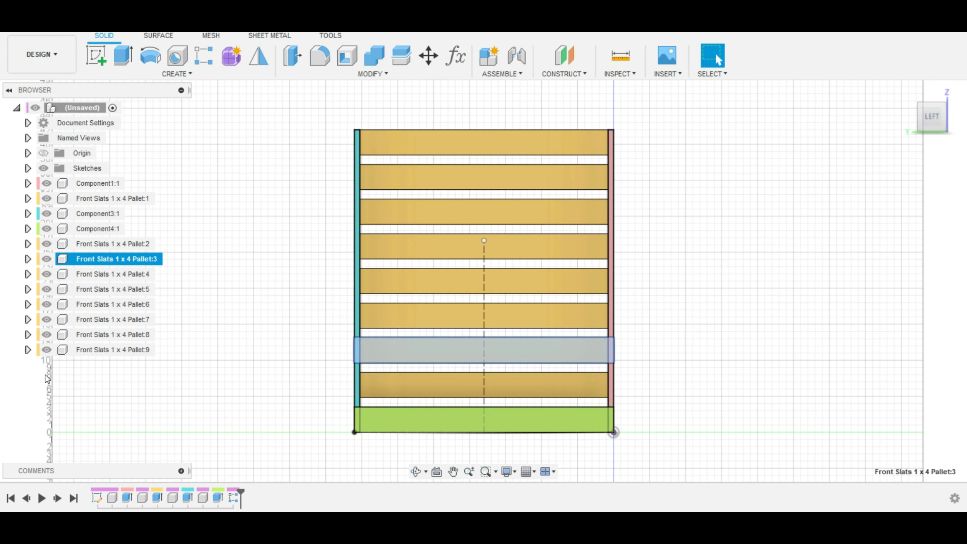
# - Hide all nine Front Slats components so only the posts and the back board are displayed
pyautogui.click(89, 352)
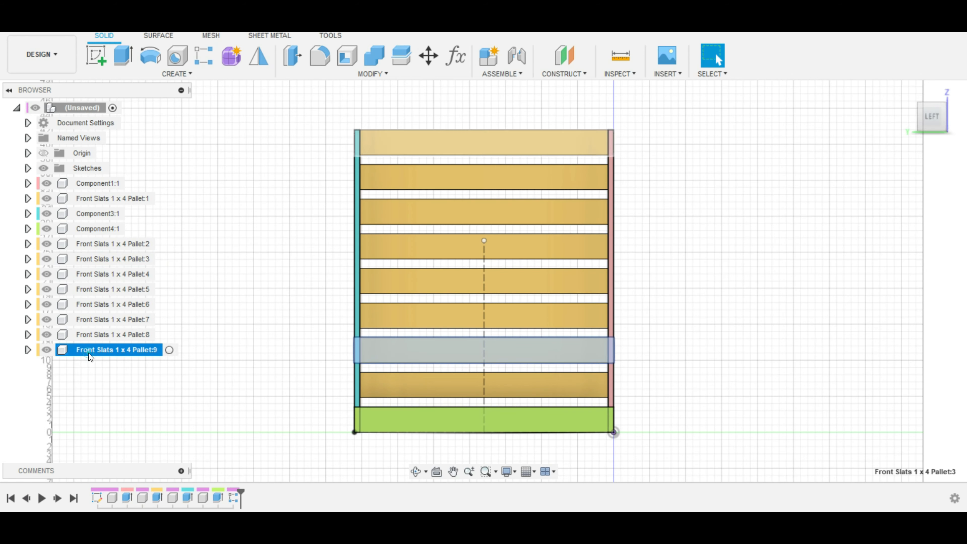
pyautogui.keyDown('shift'); pyautogui.click(87, 244); pyautogui.keyUp('shift')
pyautogui.keyDown('ctrl'); pyautogui.click(97, 197); pyautogui.keyUp('ctrl')
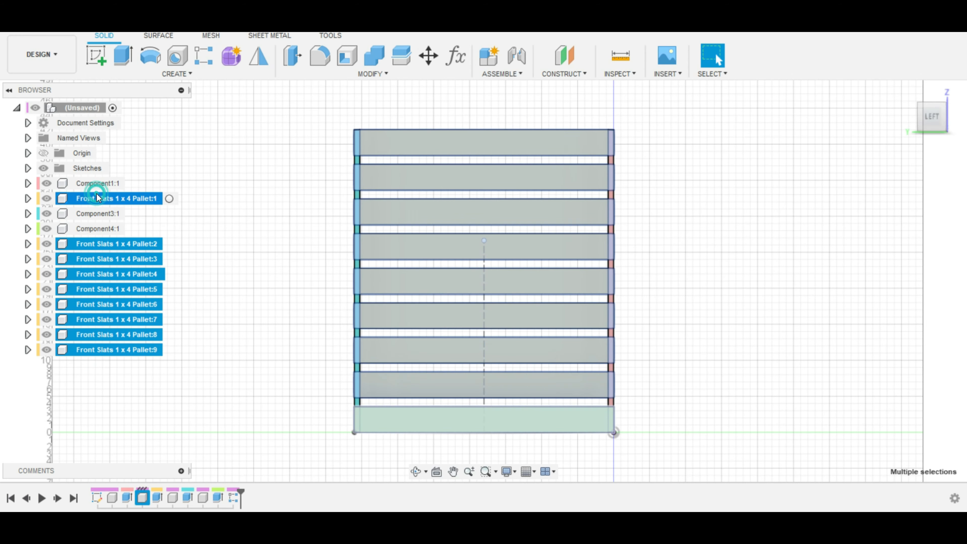
pyautogui.click(47, 198)
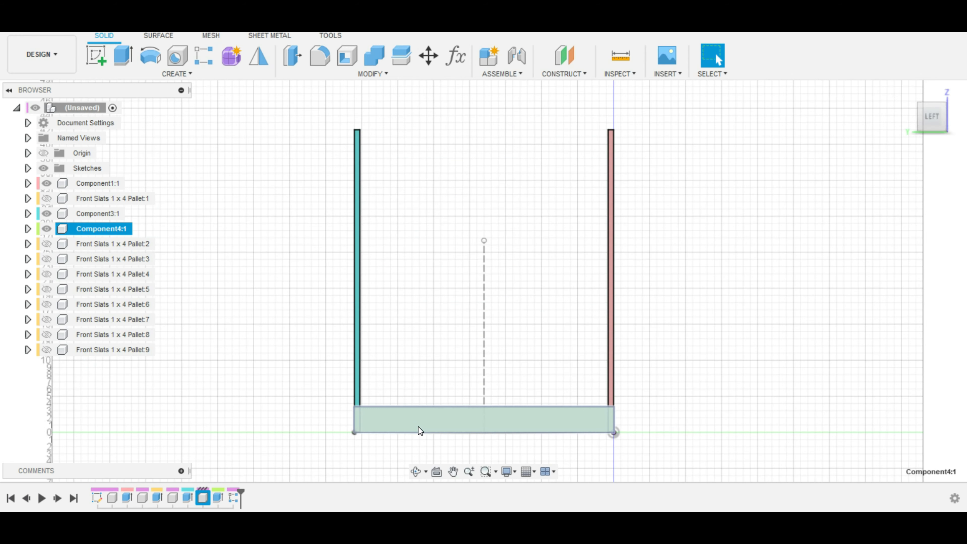
pyautogui.click(102, 304)
pyautogui.click(105, 229)
pyautogui.click(177, 74)
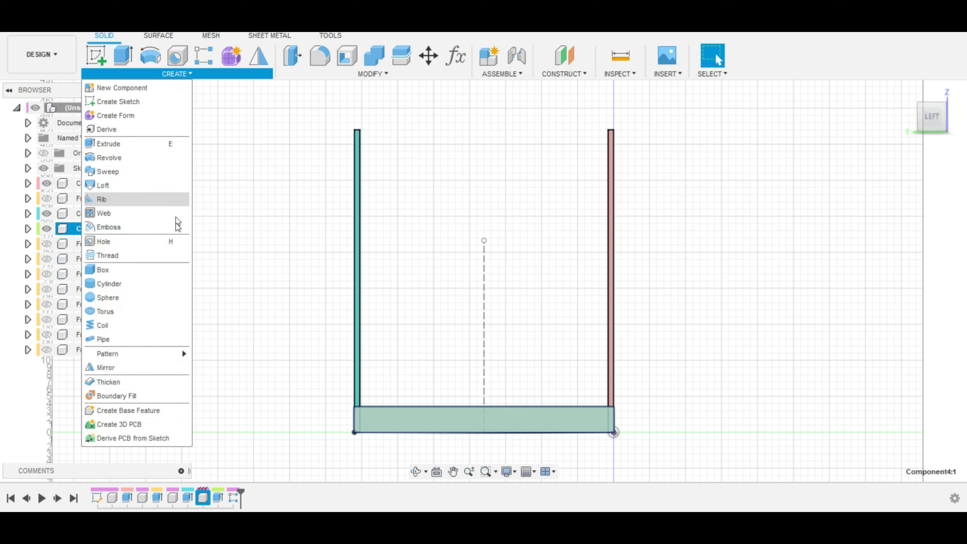
pyautogui.moveTo(160, 360)
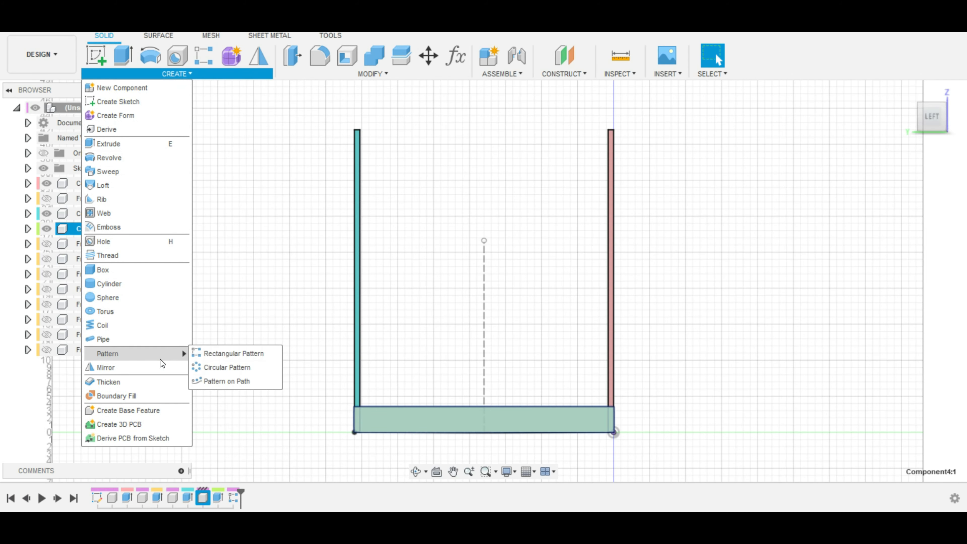
pyautogui.click(229, 354)
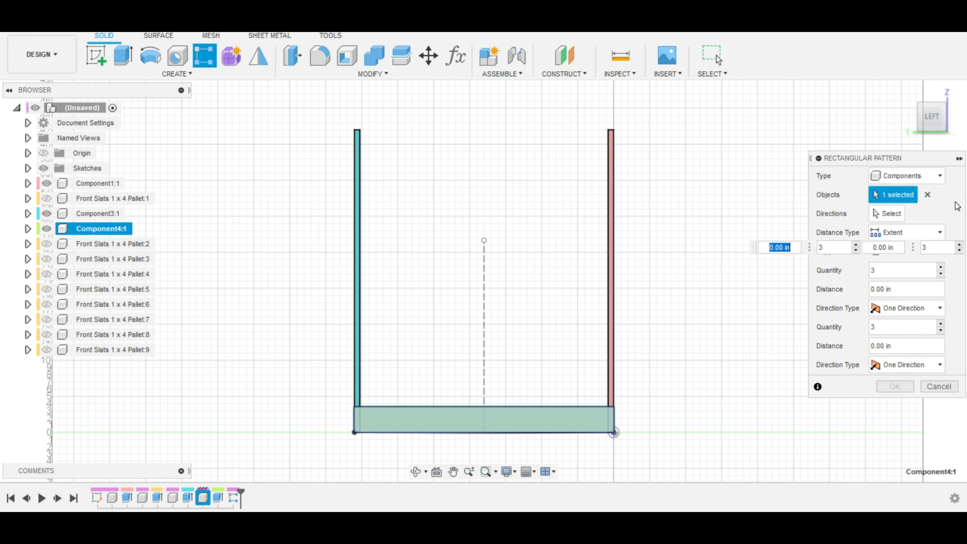
pyautogui.click(901, 213)
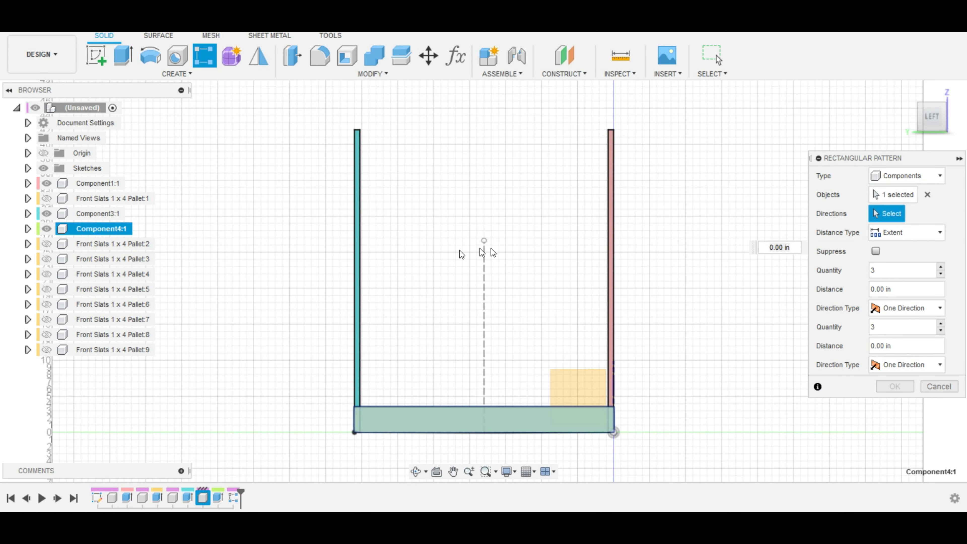
pyautogui.click(354, 255)
pyautogui.click(914, 232)
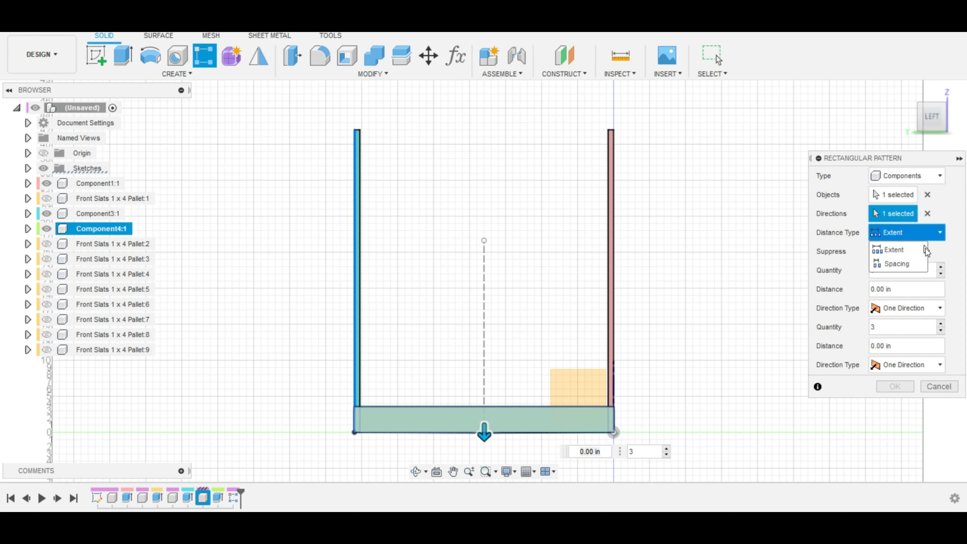
pyautogui.click(891, 263)
pyautogui.moveTo(484, 433); pyautogui.dragTo(479, 298)
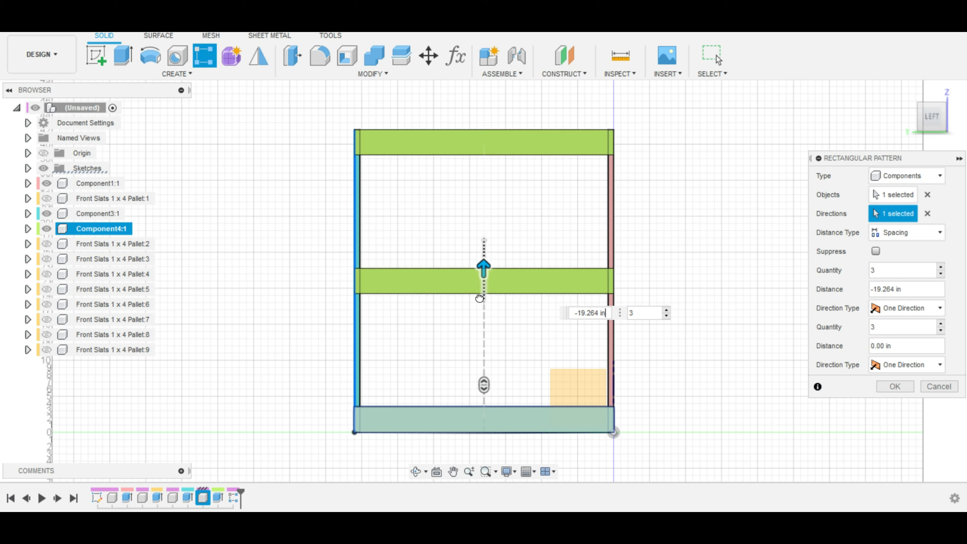
pyautogui.press('Tab')
pyautogui.click(942, 324)
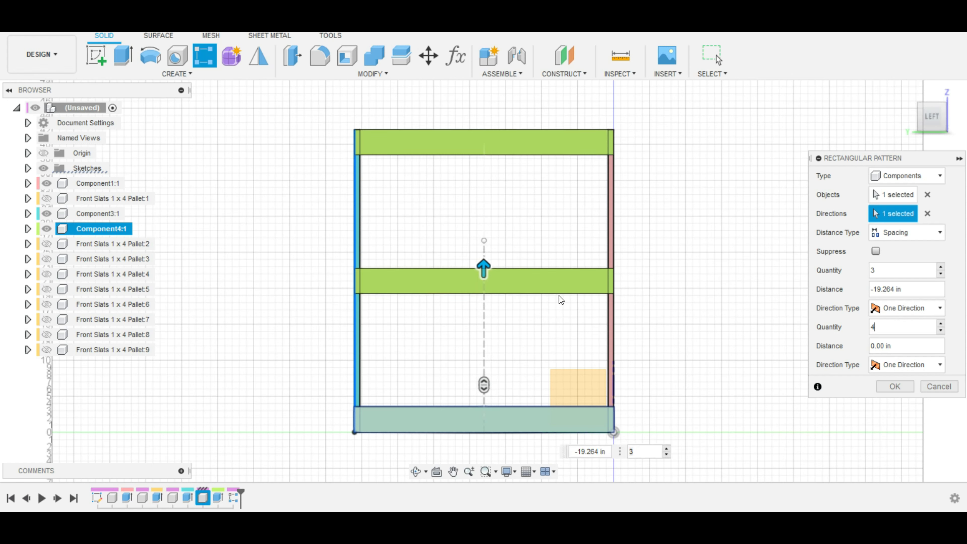
pyautogui.moveTo(484, 277)
pyautogui.mouseDown()
pyautogui.moveTo(484, 338)
pyautogui.moveTo(495, 157)
pyautogui.moveTo(484, 449)
pyautogui.moveTo(484, 274)
pyautogui.mouseUp()
pyautogui.scroll(1, 525, 157)
pyautogui.scroll(-5, 528, 149)
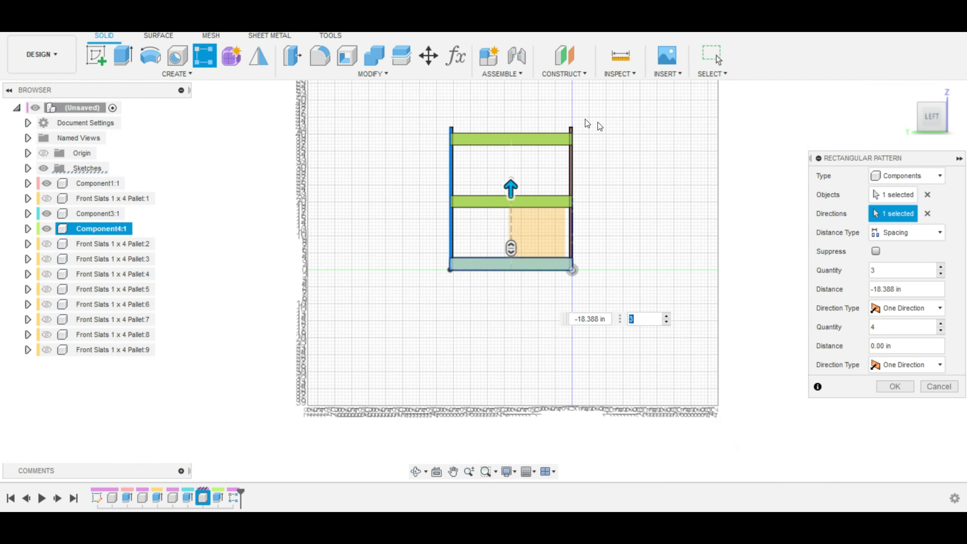
pyautogui.moveTo(639, 136); pyautogui.dragTo(633, 310, button='middle')
pyautogui.scroll(5, 540, 282)
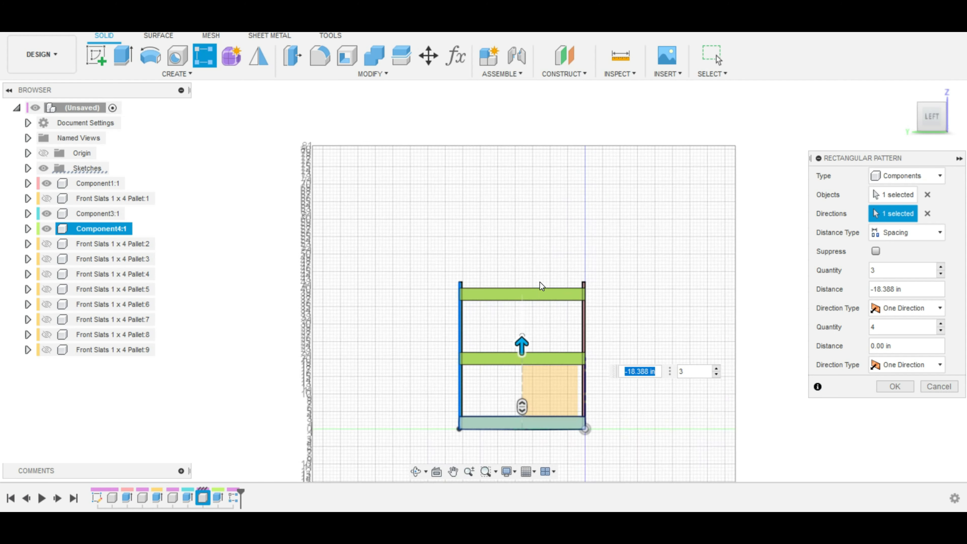
pyautogui.press('Escape')
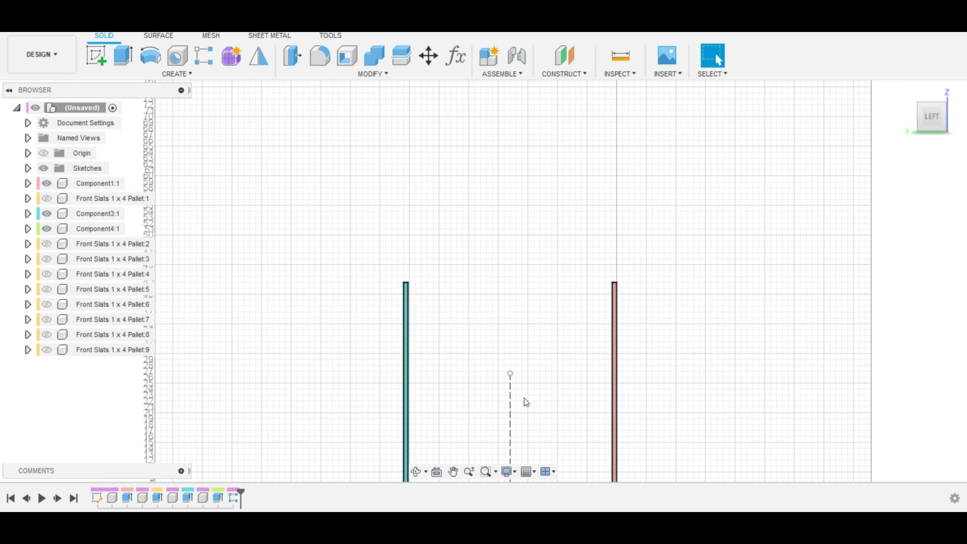
# - Start a rectangular pattern of the back bottom board component along the outer vertical edge of the Component1 post
pyautogui.moveTo(660, 358); pyautogui.dragTo(660, 210, button='middle')
pyautogui.click(536, 369)
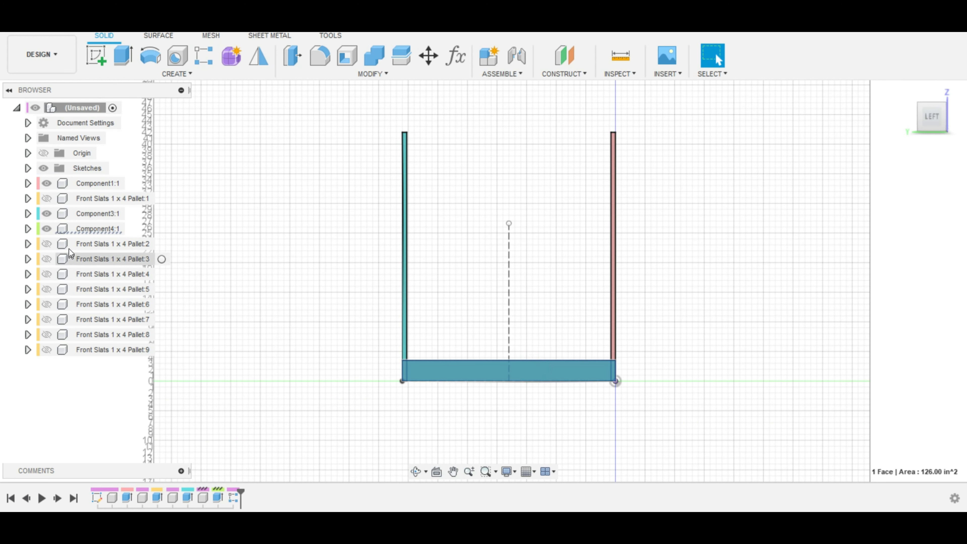
pyautogui.click(129, 228)
pyautogui.click(184, 70)
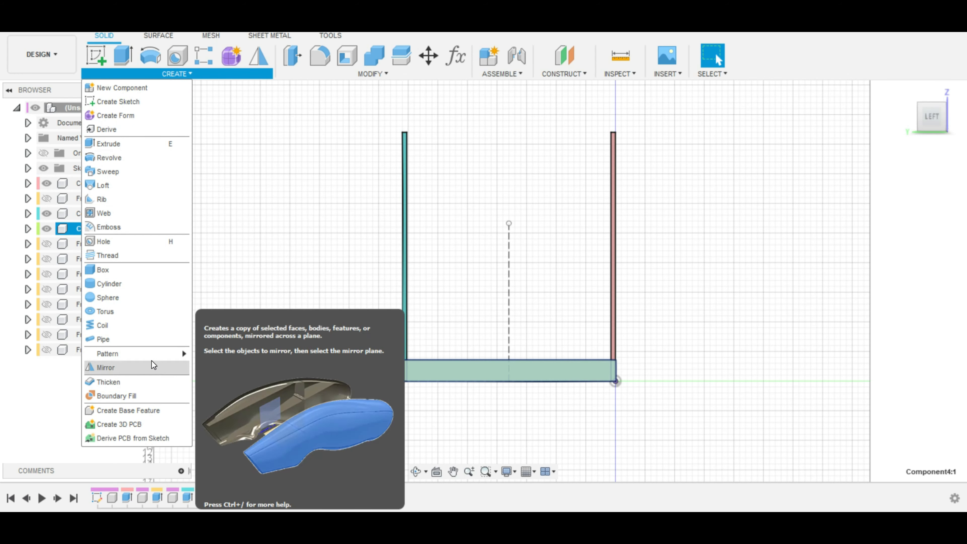
pyautogui.moveTo(155, 354)
pyautogui.click(200, 355)
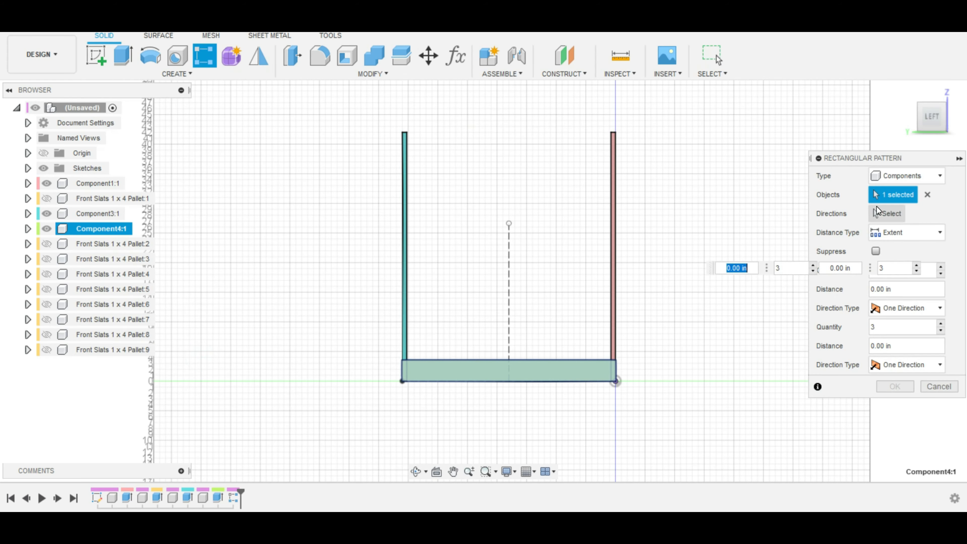
pyautogui.click(618, 259)
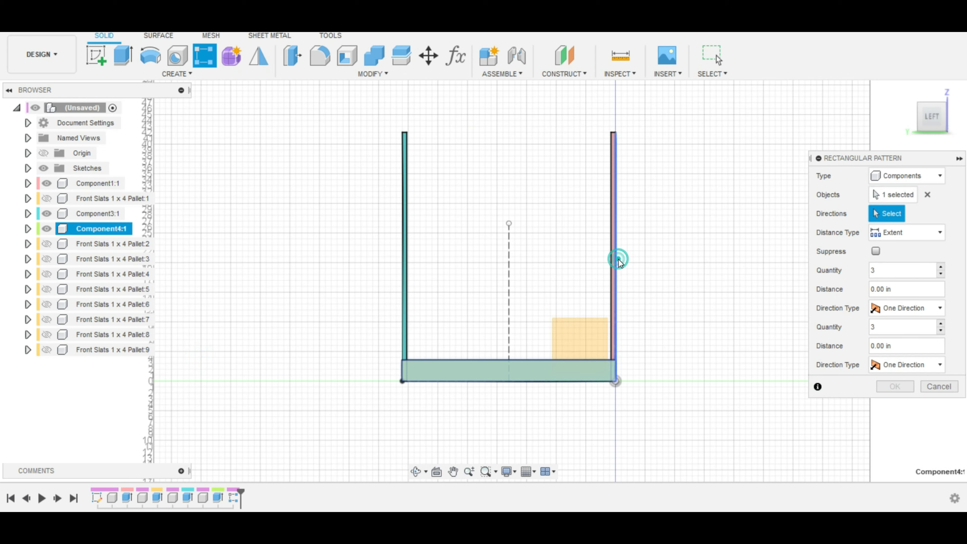
# - Set the pattern to 4 boards with an Extent distance of -38.51 in, aligning the highest with the post tops, and create it
pyautogui.moveTo(509, 385); pyautogui.dragTo(521, 298)
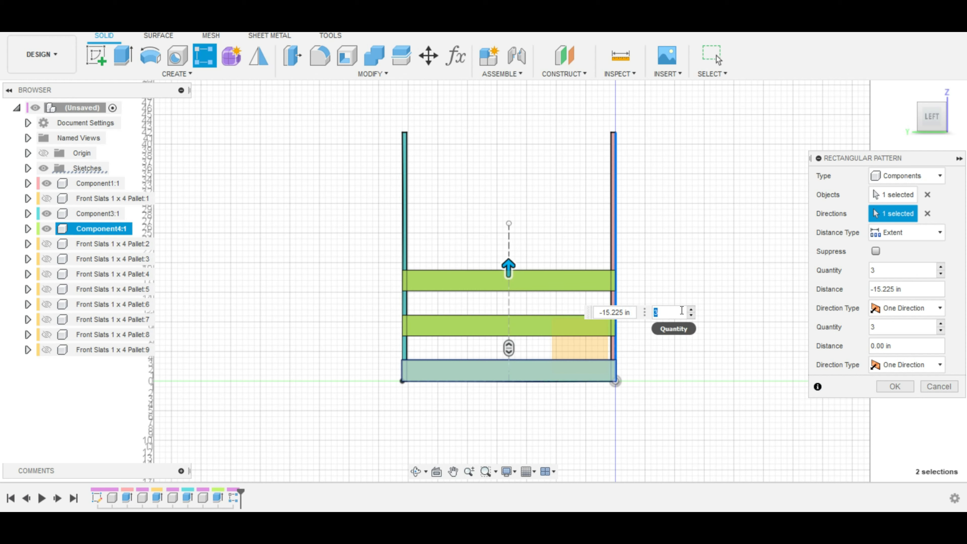
pyautogui.click(691, 310)
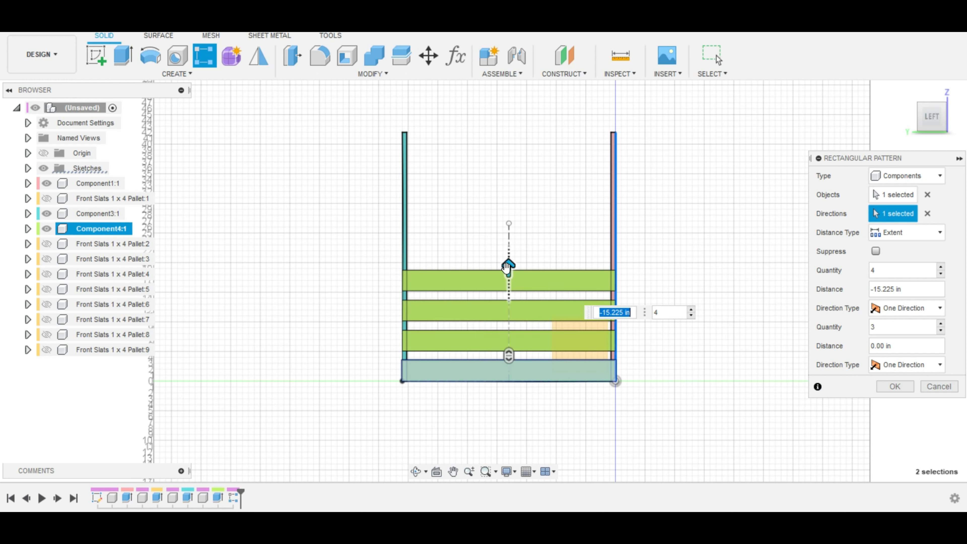
pyautogui.moveTo(509, 267); pyautogui.dragTo(528, 137)
pyautogui.scroll(6, 517, 120)
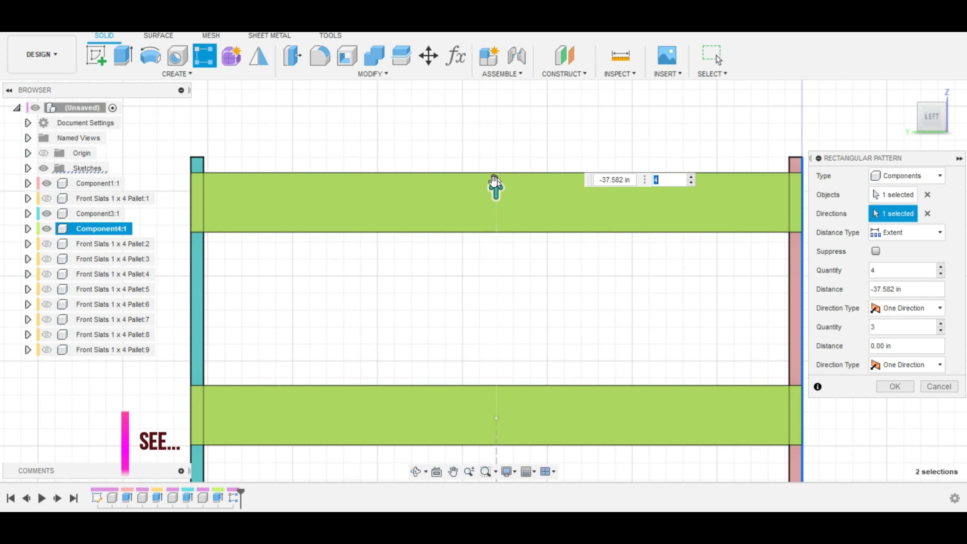
pyautogui.moveTo(493, 193); pyautogui.dragTo(494, 178)
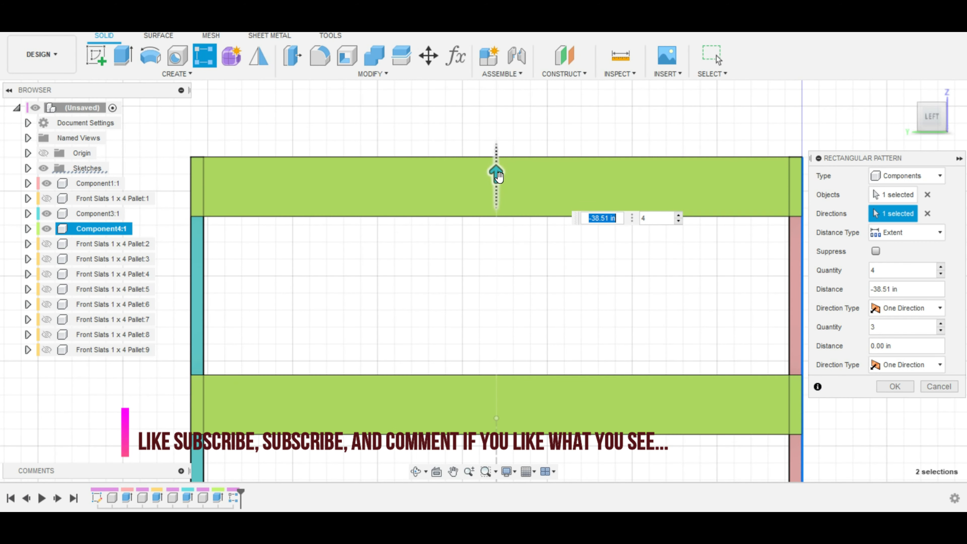
pyautogui.press('Tab')
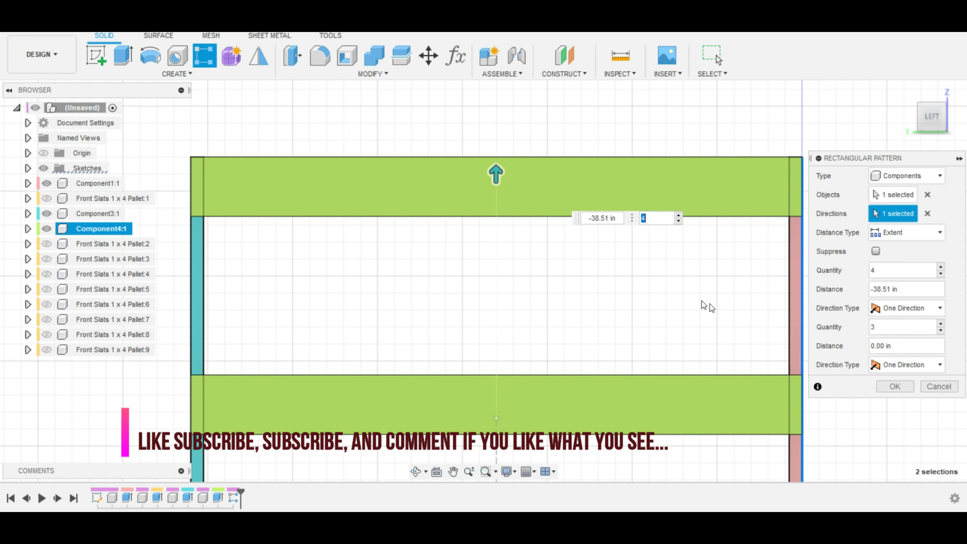
pyautogui.click(895, 387)
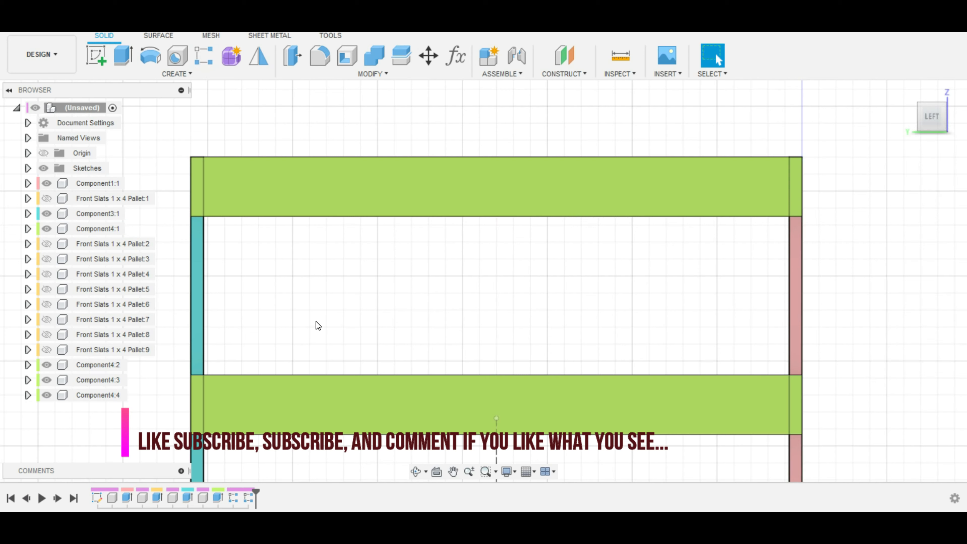
# - Rename the back board component as Back Slats 1 x4 Pallet
pyautogui.click(93, 228)
pyautogui.doubleClick(92, 227)
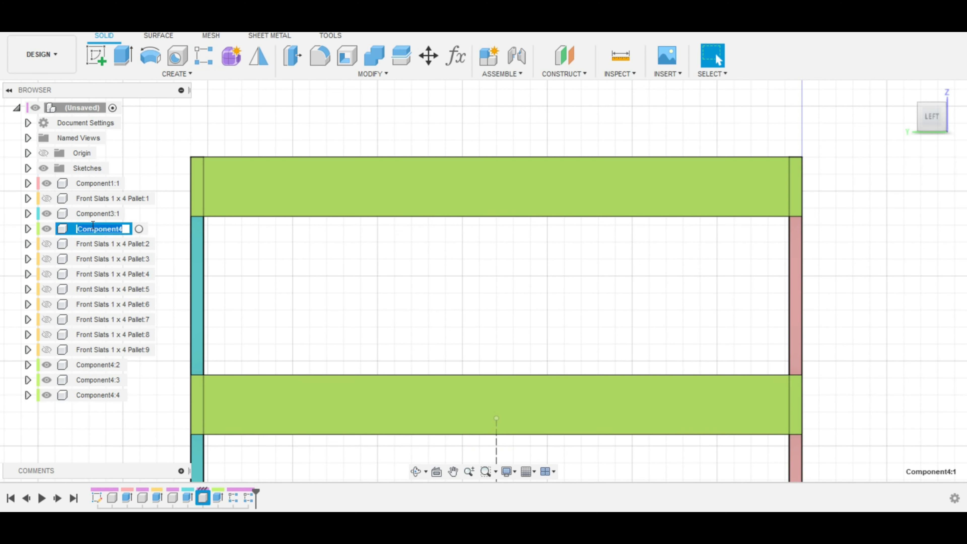
pyautogui.write('Back Slats 1 x4')
pyautogui.press('capslock')
pyautogui.write('P')
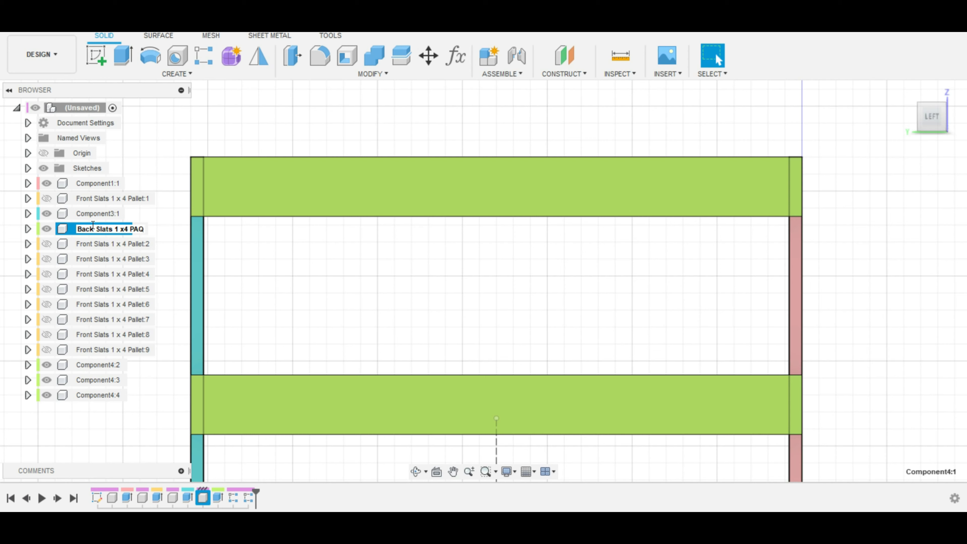
pyautogui.write('AQ')
pyautogui.press('capslock')
pyautogui.press('BackSpace')
pyautogui.press('BackSpace')
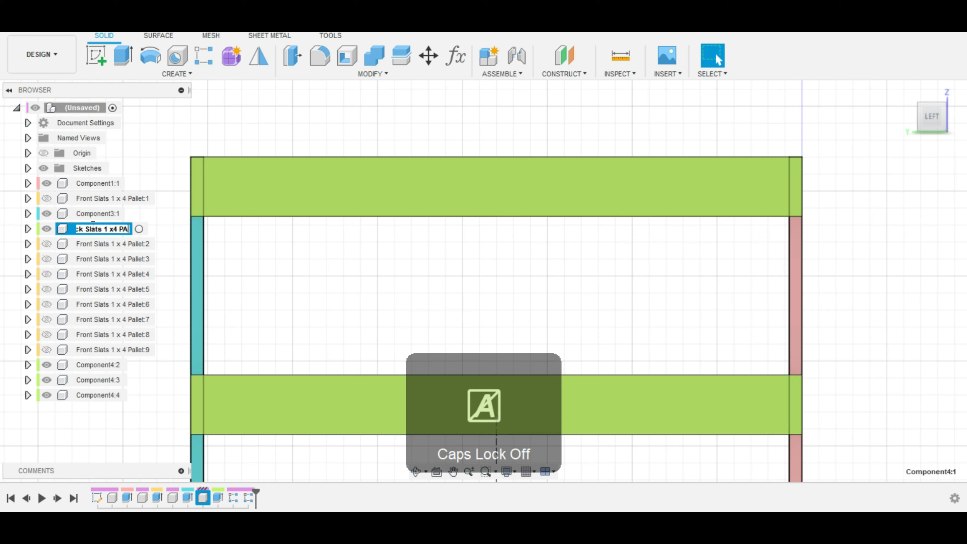
pyautogui.write('a')
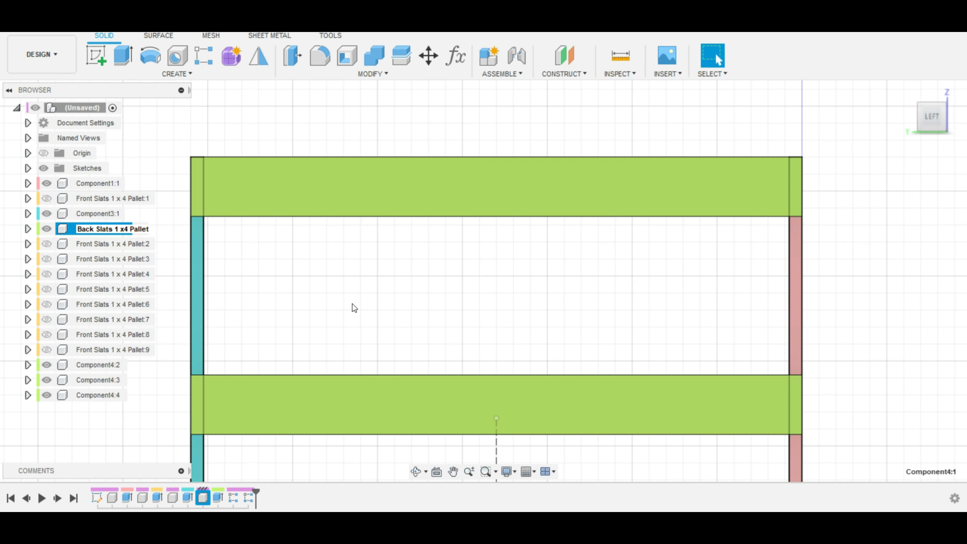
pyautogui.click(85, 324)
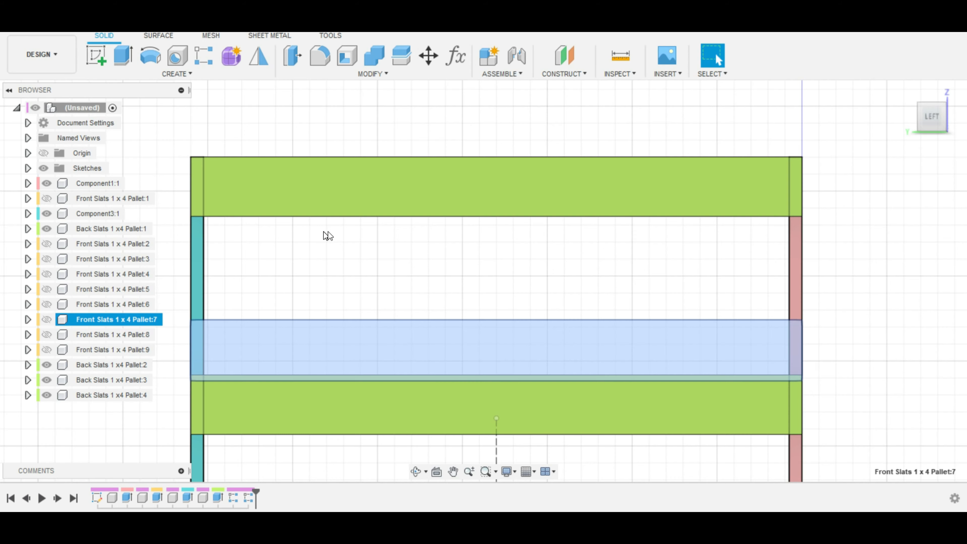
# - Show all nine Front Slats components again so the complete frame is displayed
pyautogui.click(907, 90)
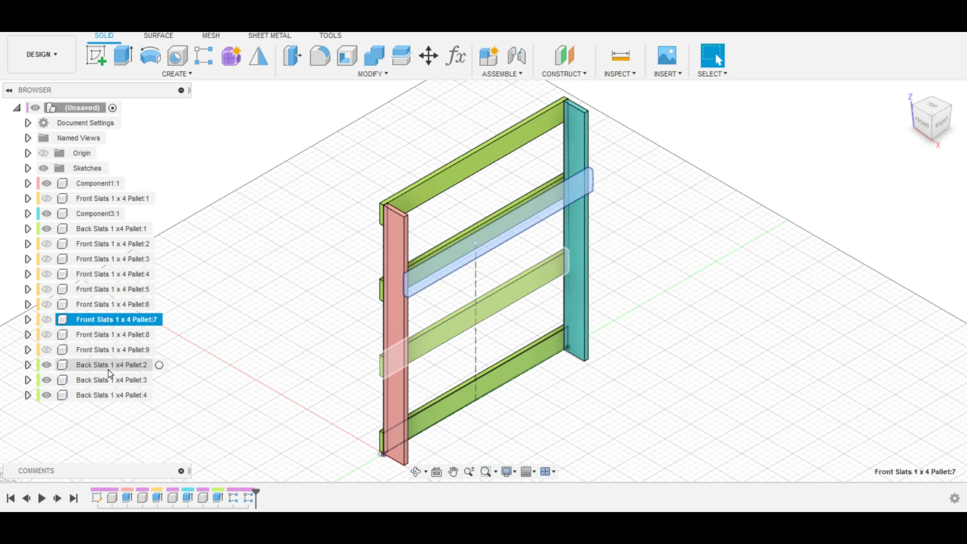
pyautogui.click(104, 350)
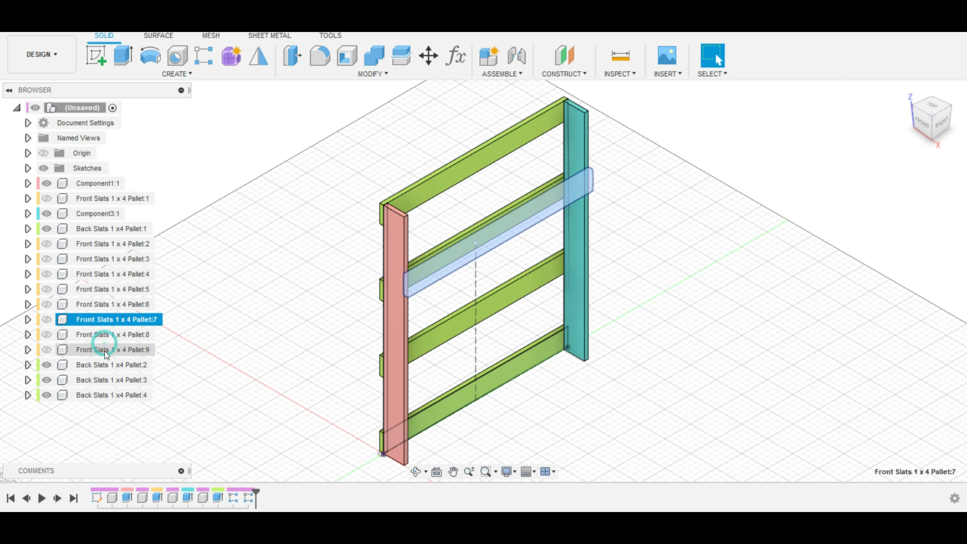
pyautogui.keyDown('shift'); pyautogui.click(100, 246); pyautogui.keyUp('shift')
pyautogui.press('v')
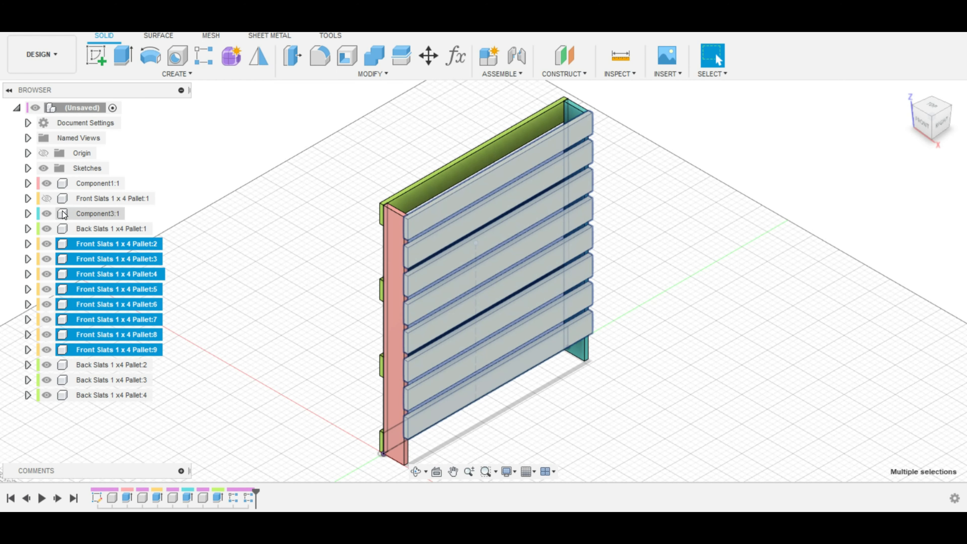
pyautogui.click(46, 198)
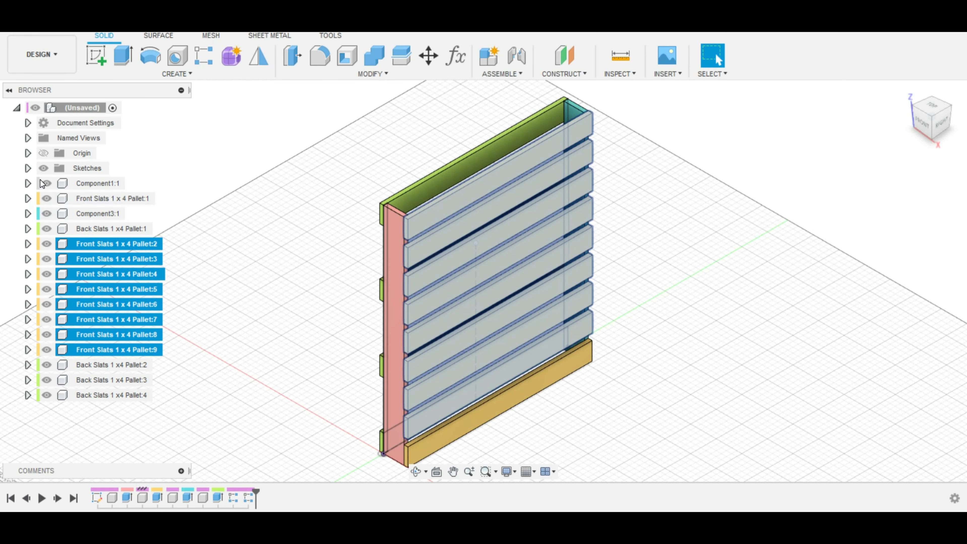
pyautogui.click(807, 201)
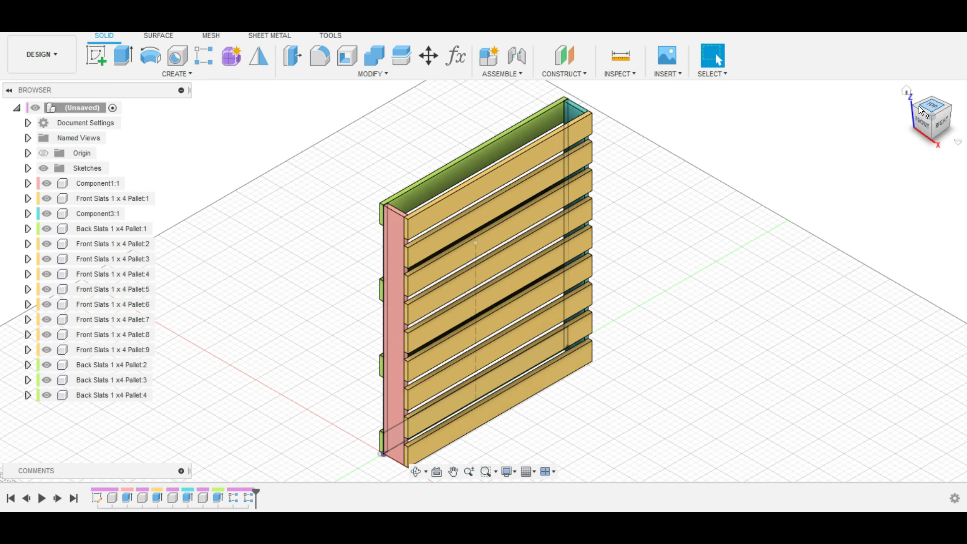
# - Start a new sketch on the top face of the frame
pyautogui.click(940, 109)
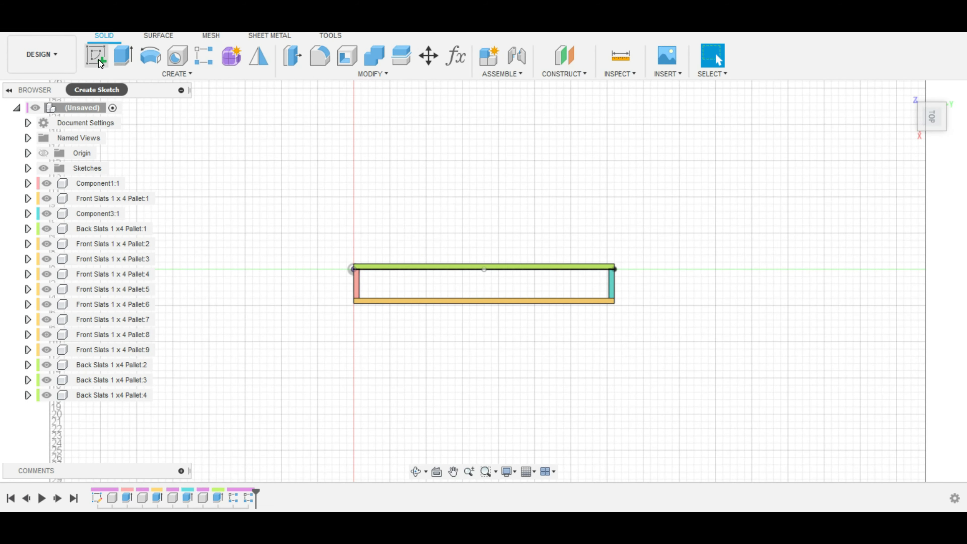
pyautogui.click(99, 59)
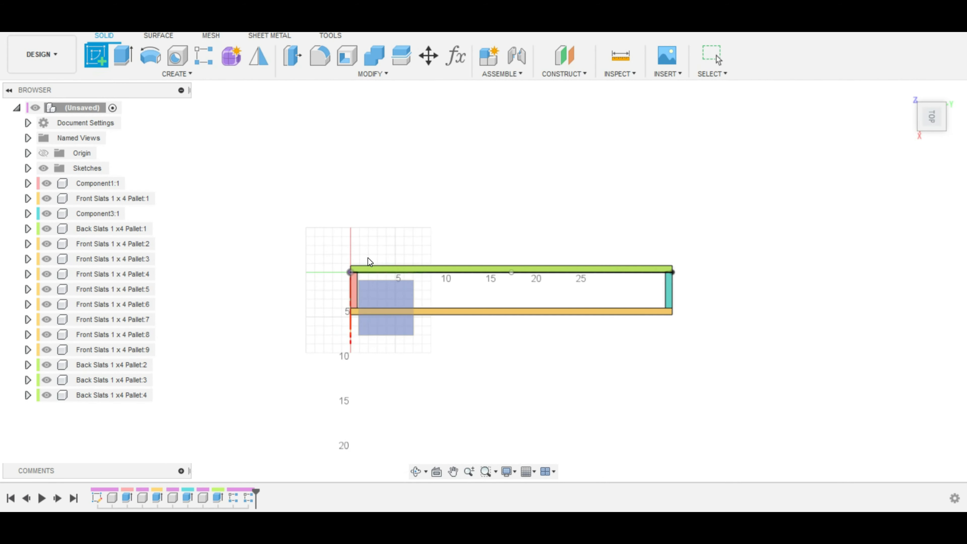
pyautogui.keyDown('shift'); pyautogui.moveTo(321, 379); pyautogui.dragTo(321, 316, button='middle'); pyautogui.keyUp('shift')
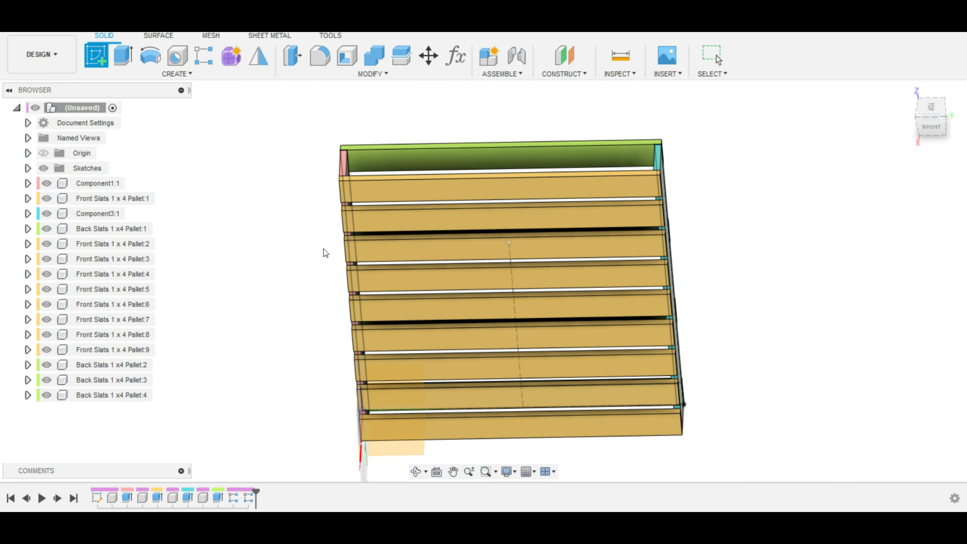
pyautogui.scroll(2, 333, 170)
pyautogui.scroll(4, 333, 170)
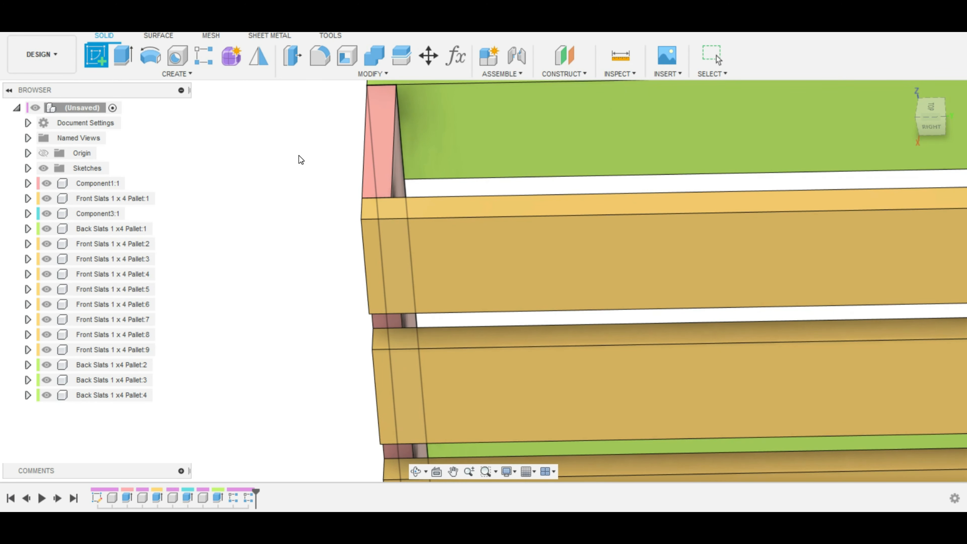
pyautogui.moveTo(299, 155)
pyautogui.keyDown('shift'); pyautogui.mouseDown(button='middle')
pyautogui.moveTo(380, 160)
pyautogui.moveTo(380, 176)
pyautogui.mouseUp(button='middle'); pyautogui.keyUp('shift')
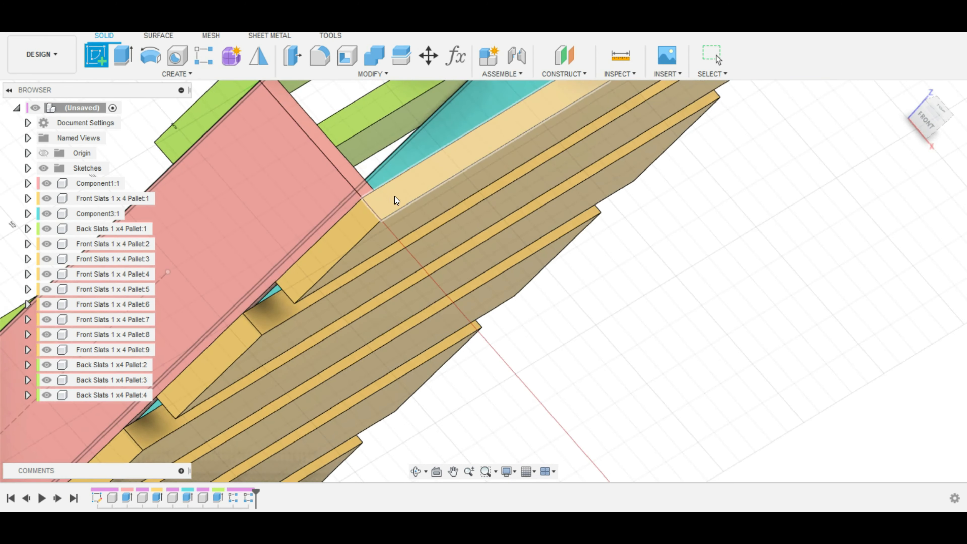
pyautogui.keyDown('shift'); pyautogui.moveTo(179, 132); pyautogui.dragTo(196, 177, button='middle'); pyautogui.keyUp('shift')
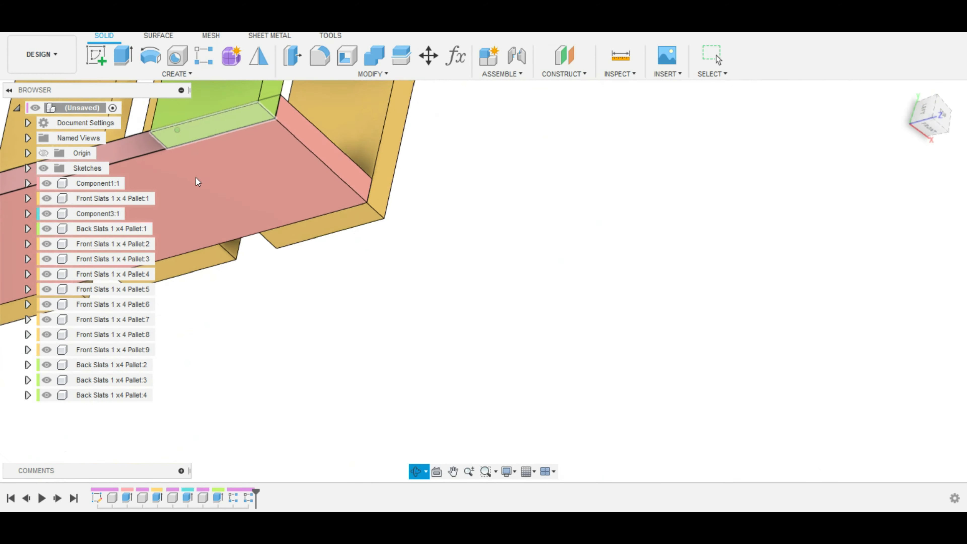
pyautogui.click(275, 86)
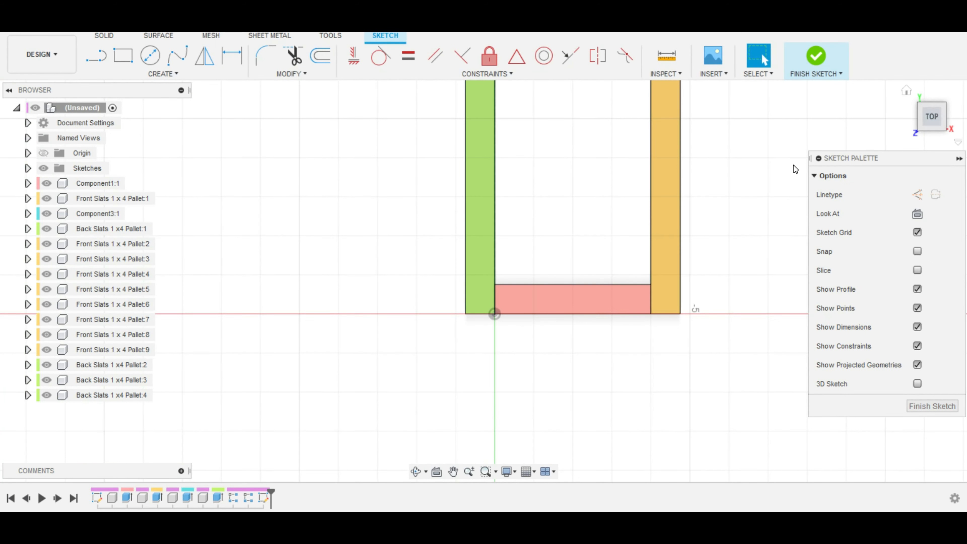
# - Project the outer long edges of the top front and back slats and the three outer end edges at the Component1 post into the sketch
pyautogui.moveTo(792, 167); pyautogui.dragTo(568, 311, button='middle')
pyautogui.press('p')
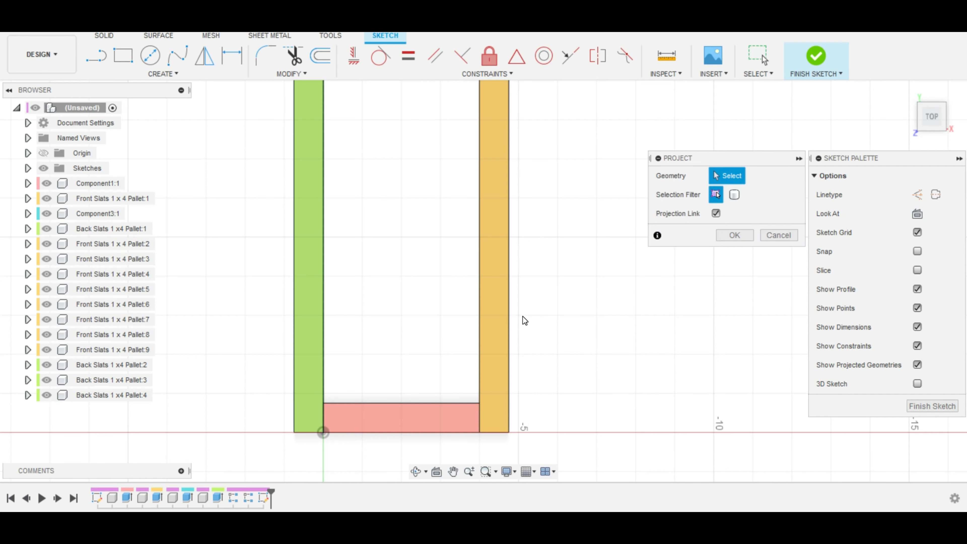
pyautogui.click(294, 245)
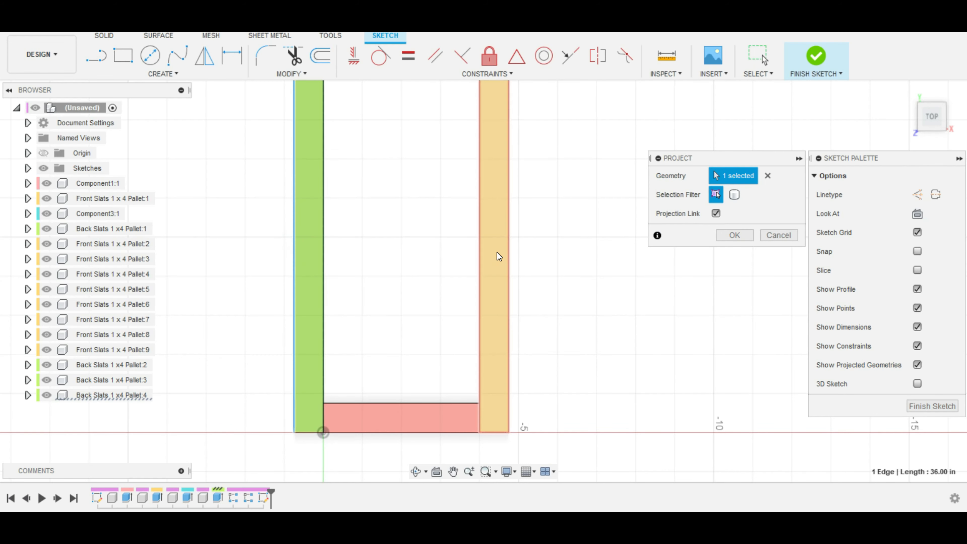
pyautogui.click(511, 254)
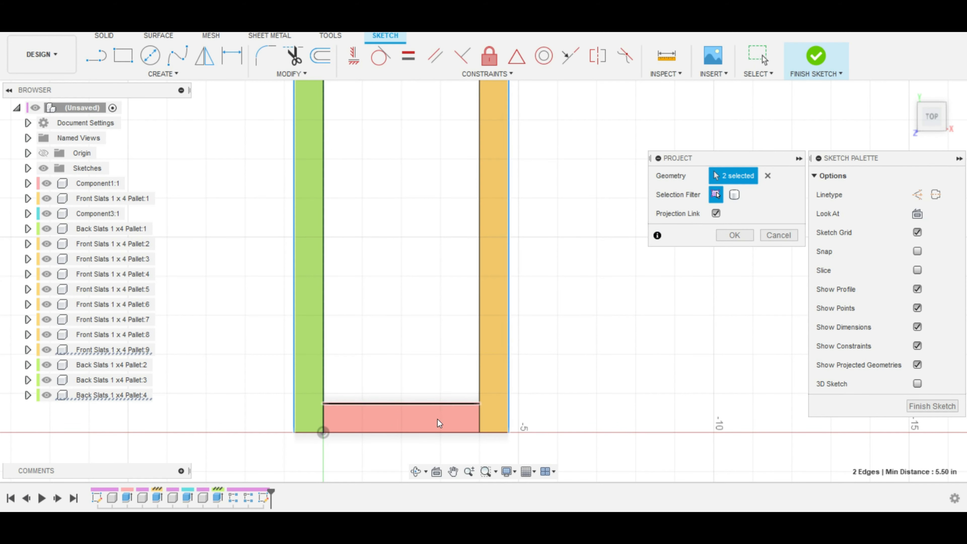
pyautogui.click(438, 429)
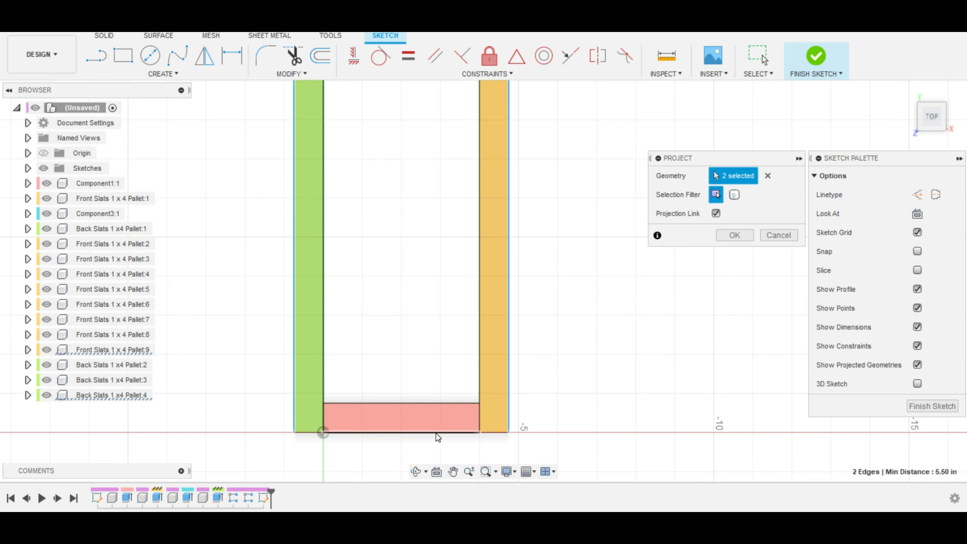
pyautogui.click(499, 435)
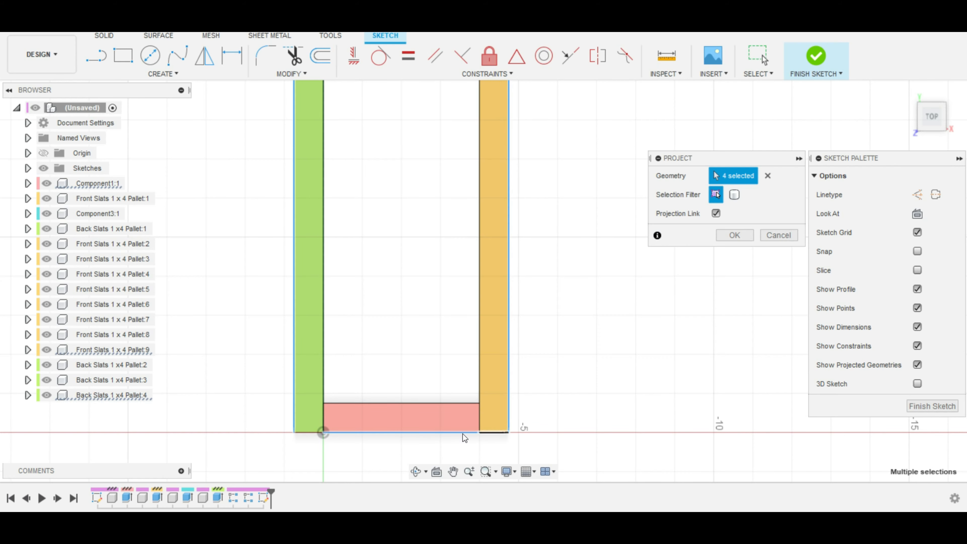
pyautogui.click(310, 433)
# - Add the three outer end edges at the Component3 post to the projection and create the projected outline
pyautogui.scroll(-4, 401, 108)
pyautogui.moveTo(393, 240); pyautogui.dragTo(388, 407, button='middle')
pyautogui.scroll(-4, 401, 152)
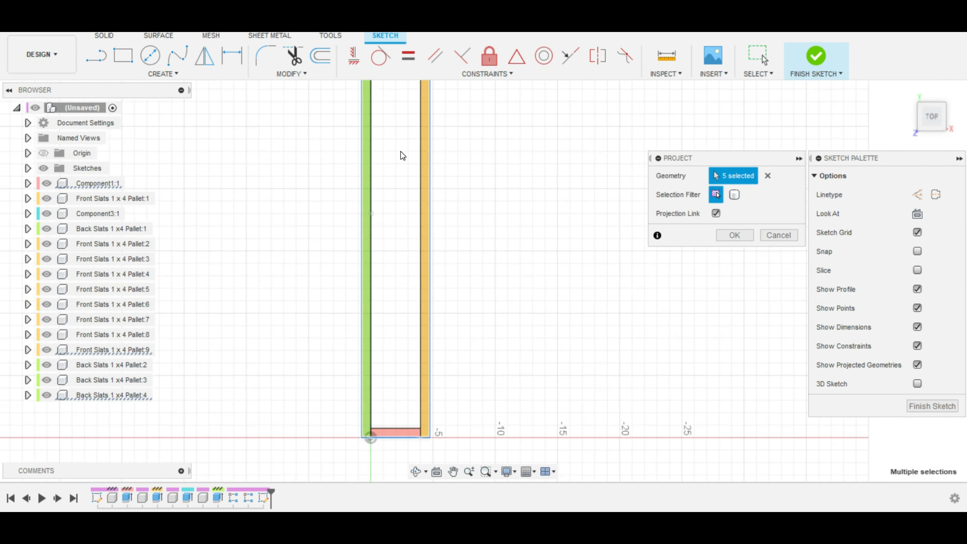
pyautogui.moveTo(395, 210); pyautogui.dragTo(393, 271, button='middle')
pyautogui.scroll(6, 379, 152)
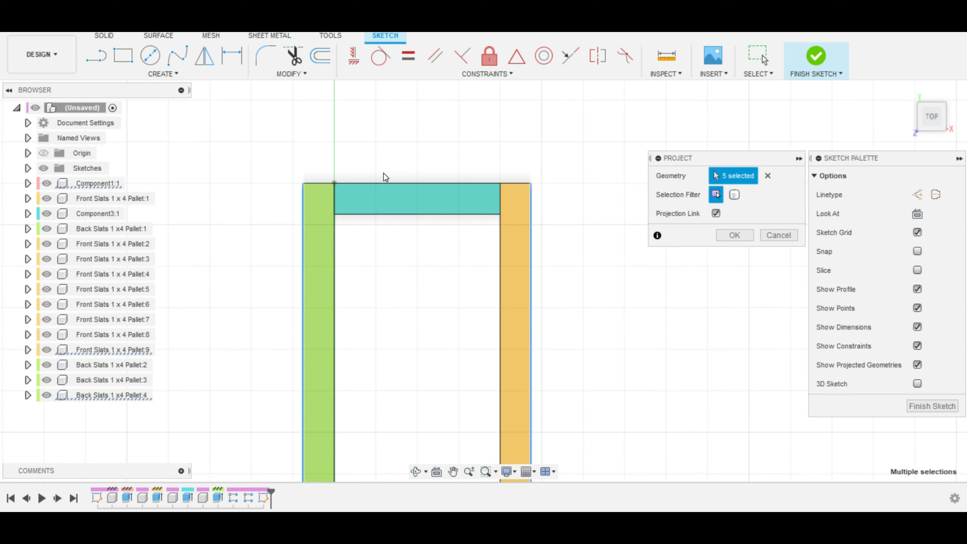
pyautogui.click(384, 183)
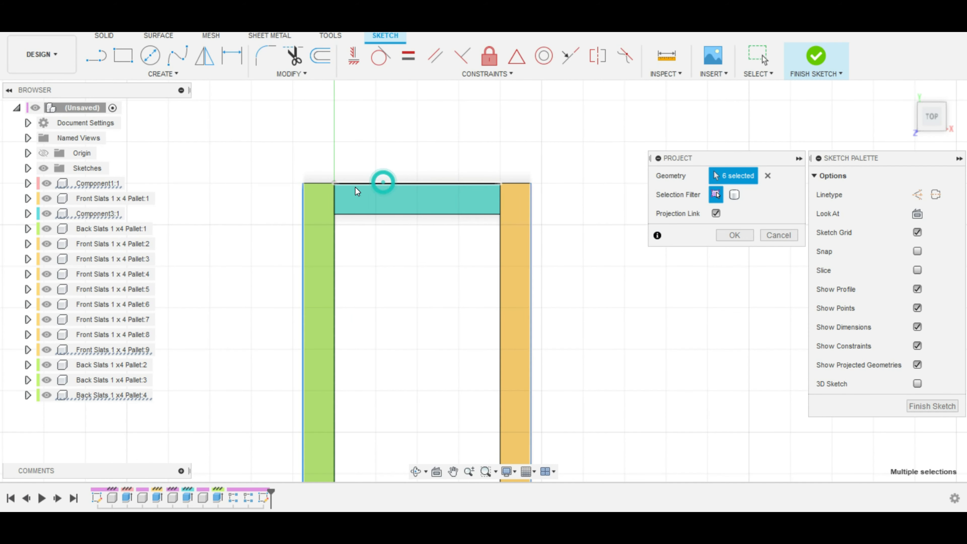
pyautogui.click(321, 184)
pyautogui.click(522, 187)
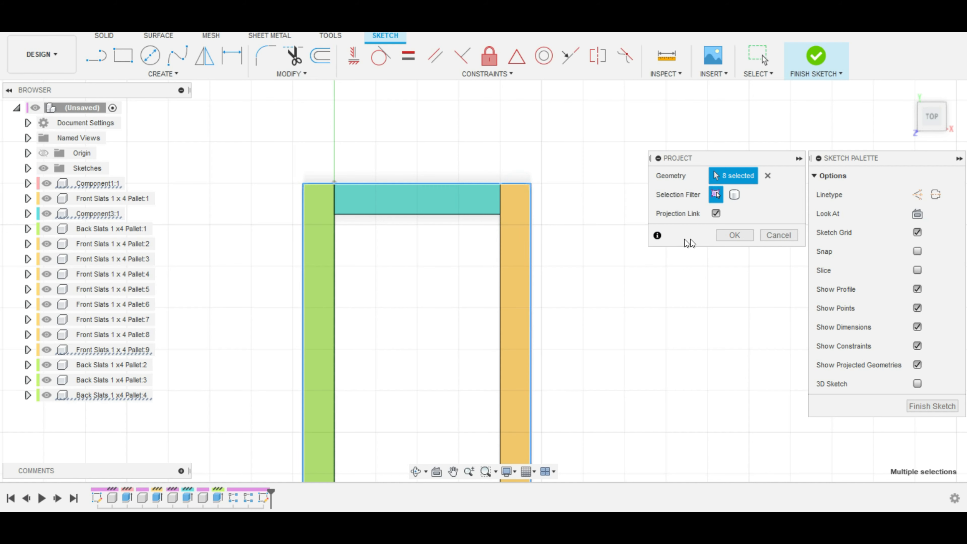
pyautogui.click(725, 236)
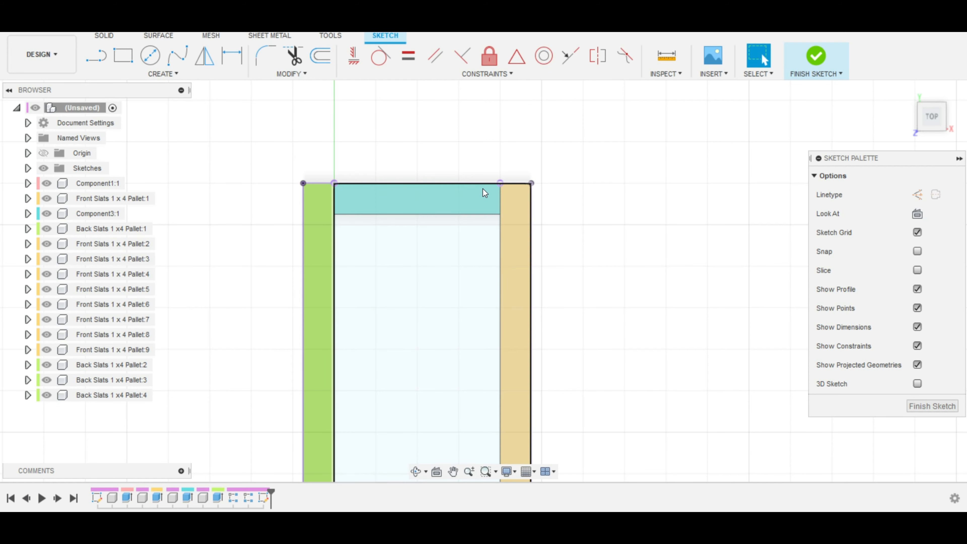
# - Try to draw a rectangle over the frame's top from the outer back corner at the Component1 post to just past the Component3 post
pyautogui.click(123, 56)
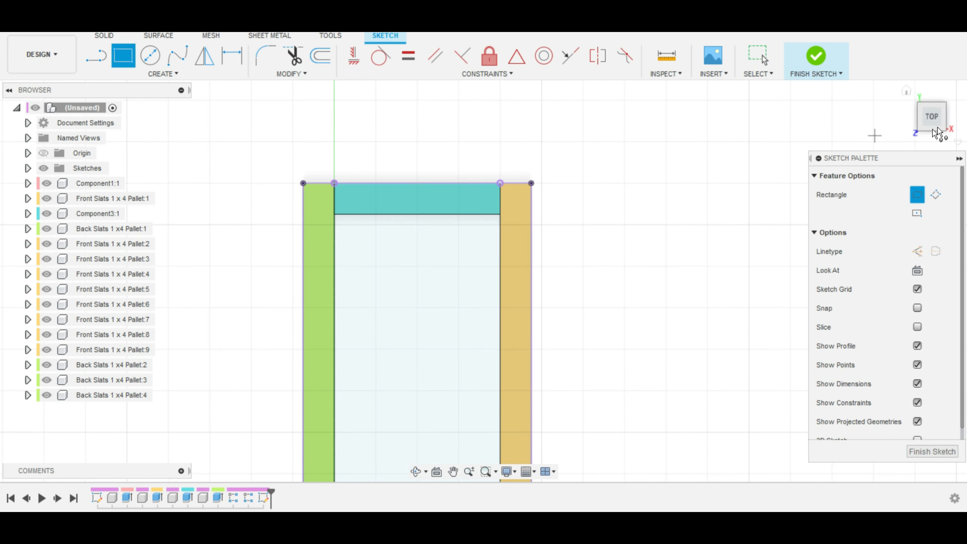
pyautogui.click(907, 90)
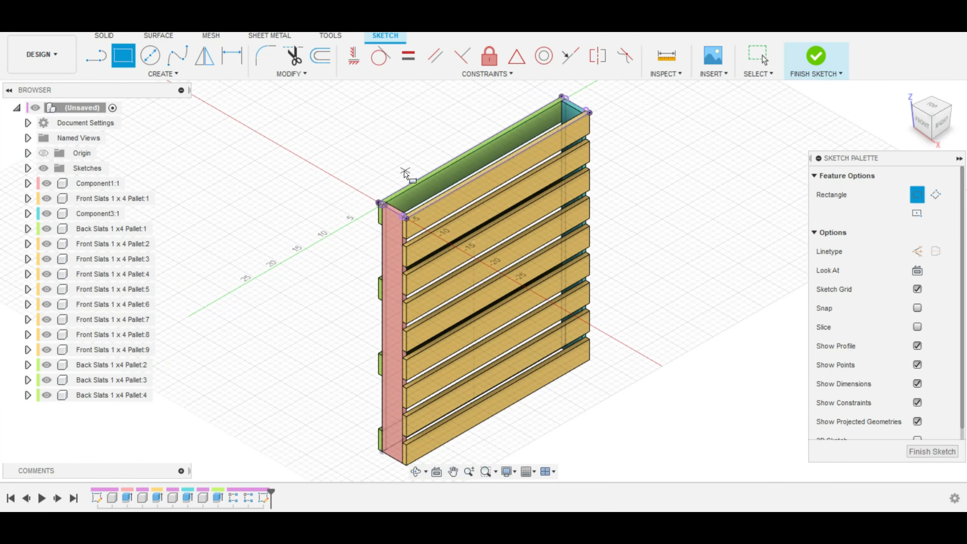
pyautogui.scroll(6, 379, 236)
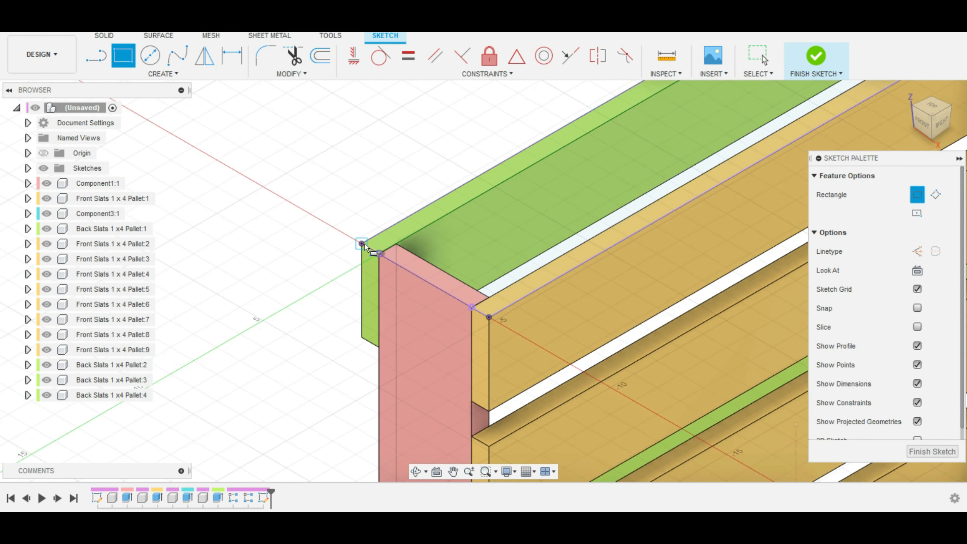
pyautogui.click(362, 244)
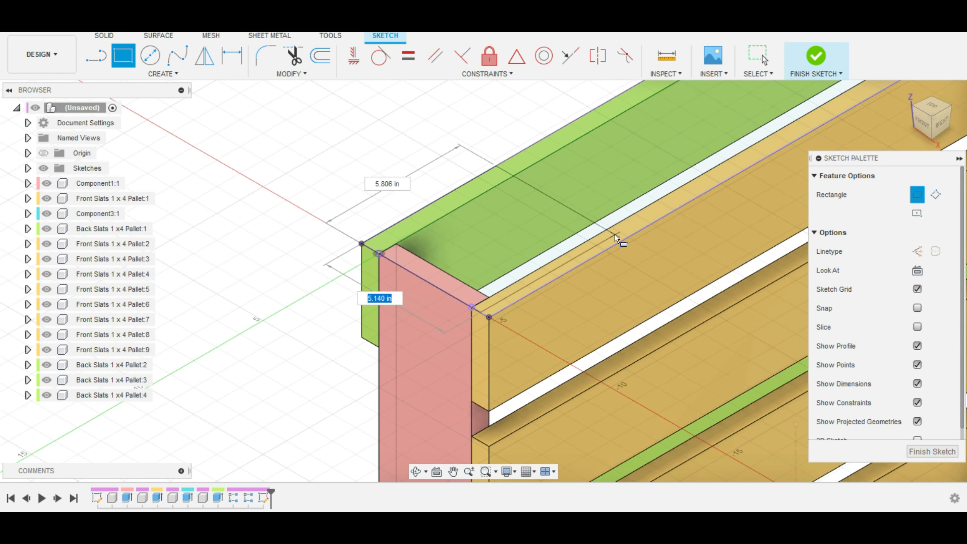
pyautogui.scroll(-4, 615, 235)
pyautogui.moveTo(644, 216); pyautogui.dragTo(331, 367, button='middle')
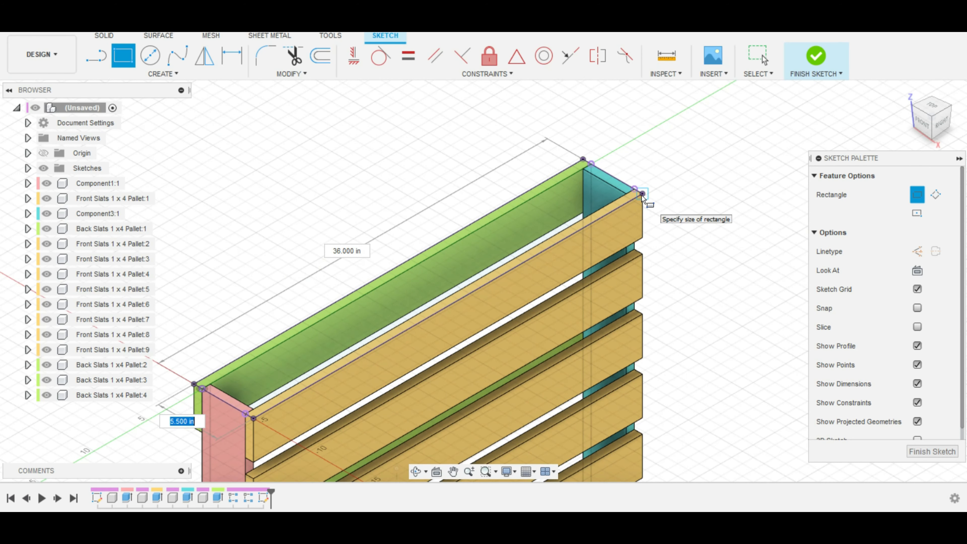
pyautogui.click(659, 187)
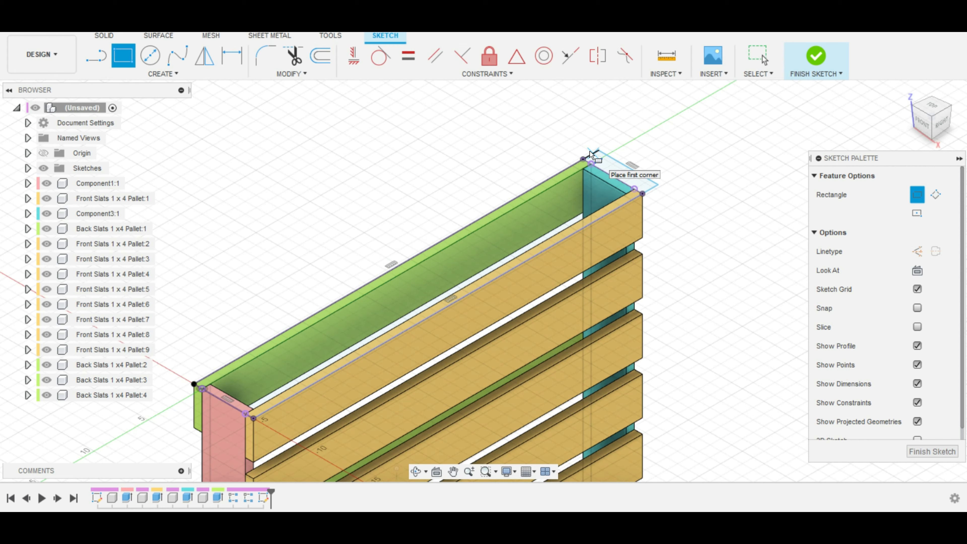
pyautogui.press('Escape')
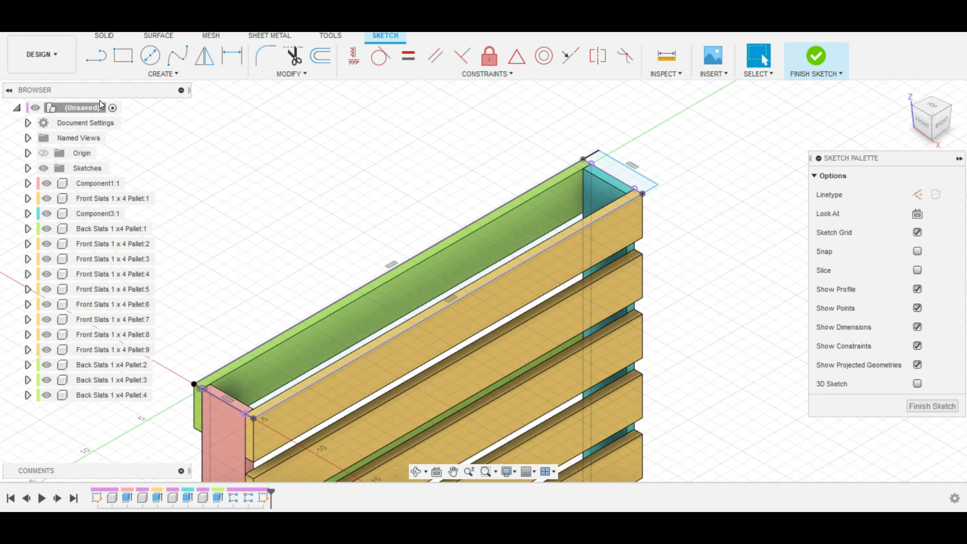
pyautogui.click(54, 16)
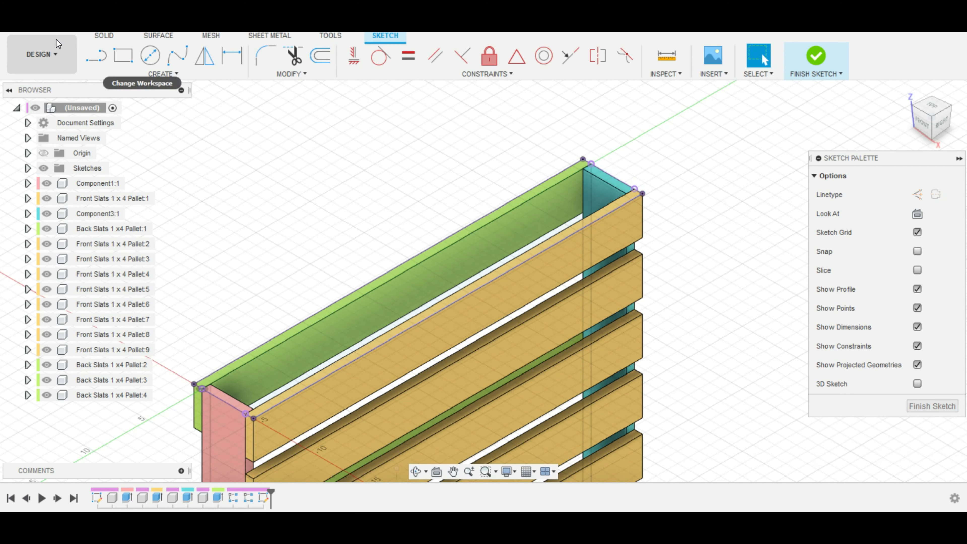
# - Draw a rectangle 38 in long and 5.5 in wide over the frame's top, starting at the outer back corner beside the Component1 post
pyautogui.click(123, 55)
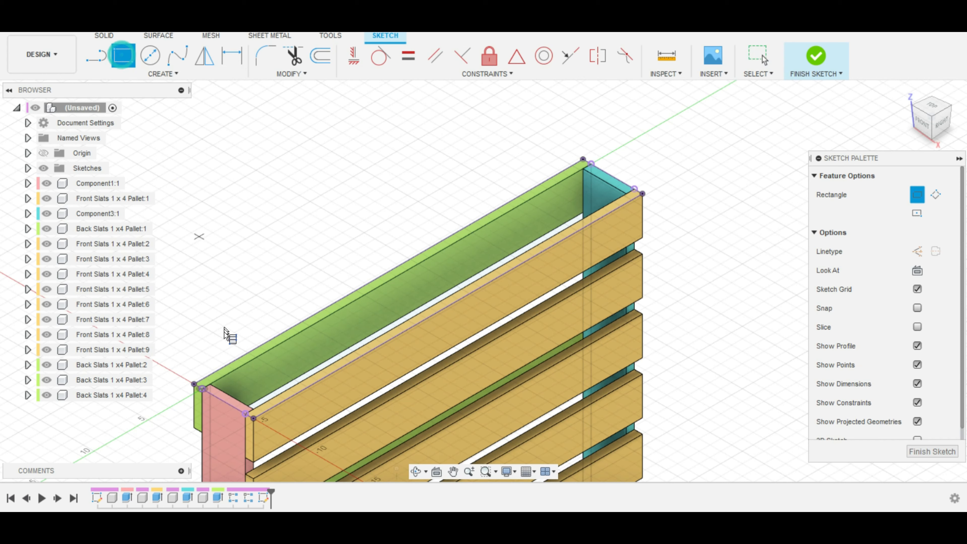
pyautogui.click(194, 384)
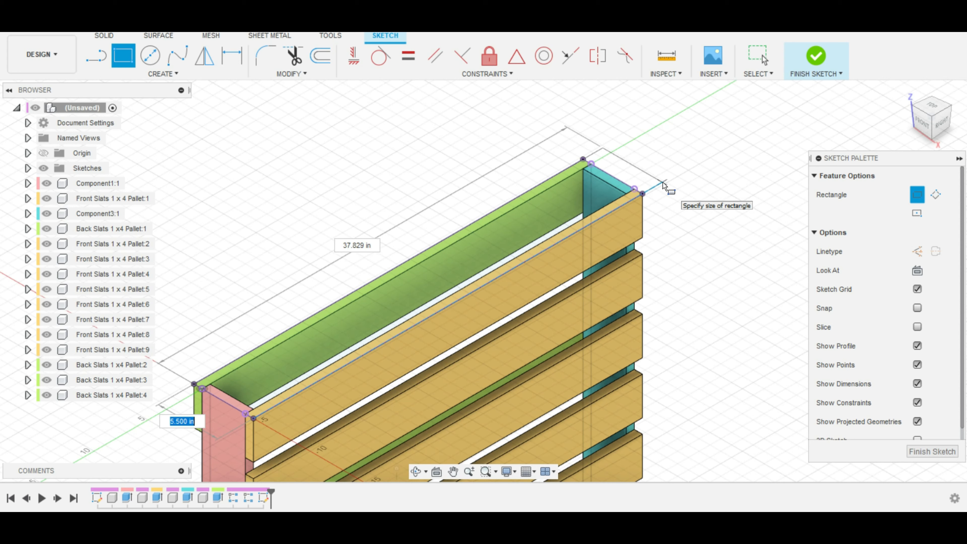
pyautogui.press('Tab')
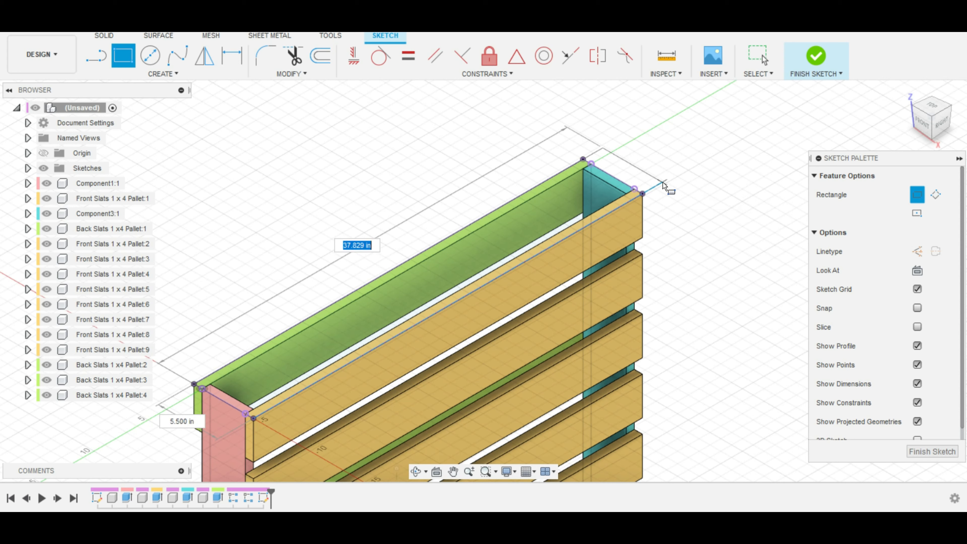
pyautogui.write('38')
pyautogui.press('Tab')
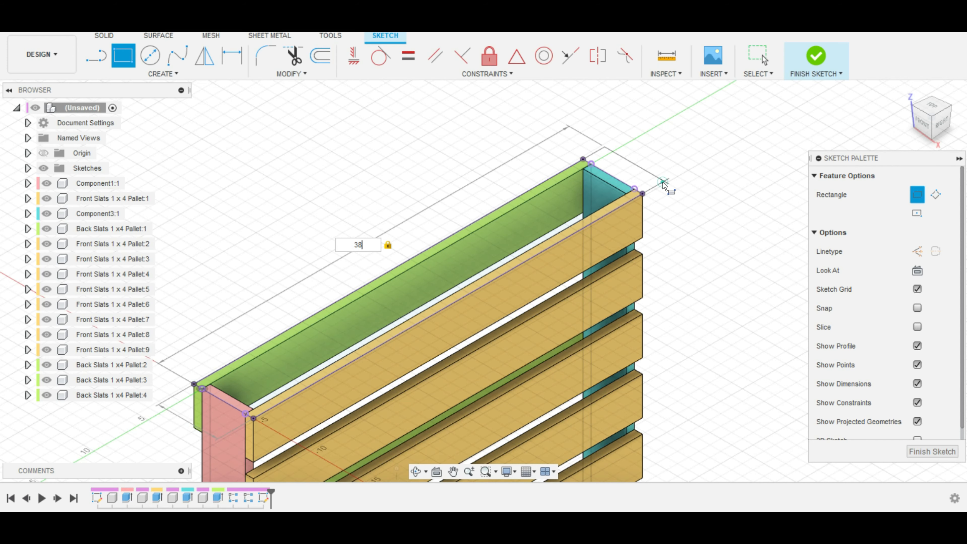
pyautogui.press('Return')
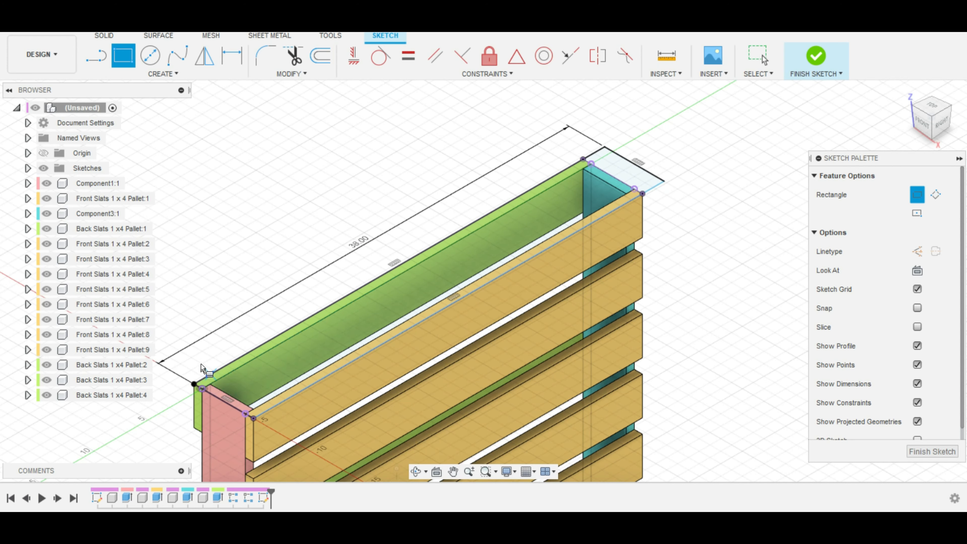
# - Try to dimension the back edge of the top board outline where it extends past the Component3 post
pyautogui.moveTo(202, 368)
pyautogui.mouseDown(button='middle')
pyautogui.moveTo(213, 309)
pyautogui.moveTo(233, 296)
pyautogui.mouseUp(button='middle')
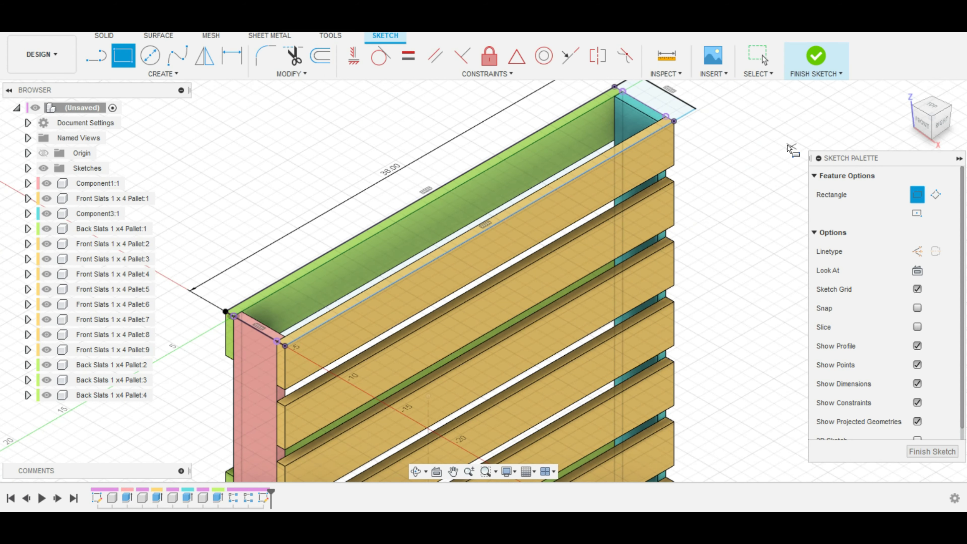
pyautogui.moveTo(771, 152); pyautogui.dragTo(751, 199, button='middle')
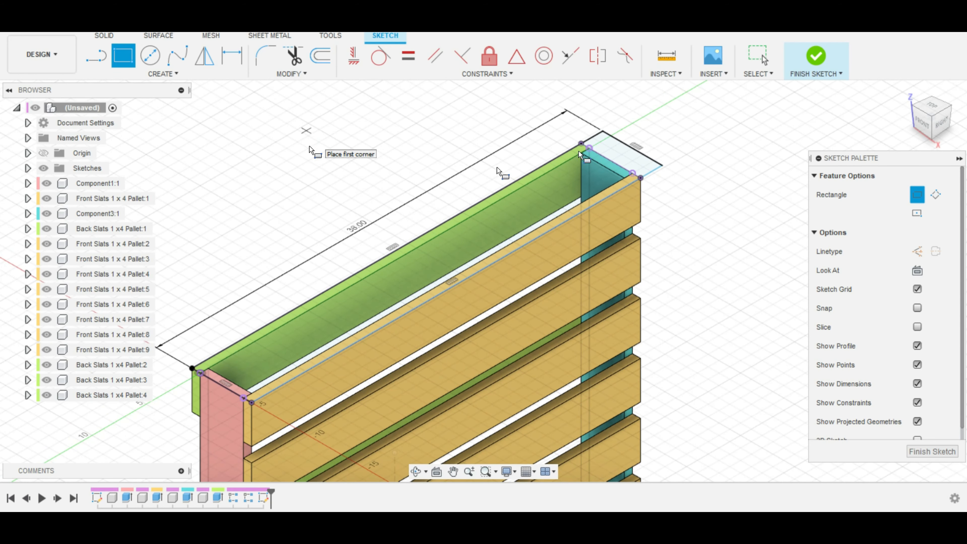
pyautogui.click(932, 110)
pyautogui.click(960, 158)
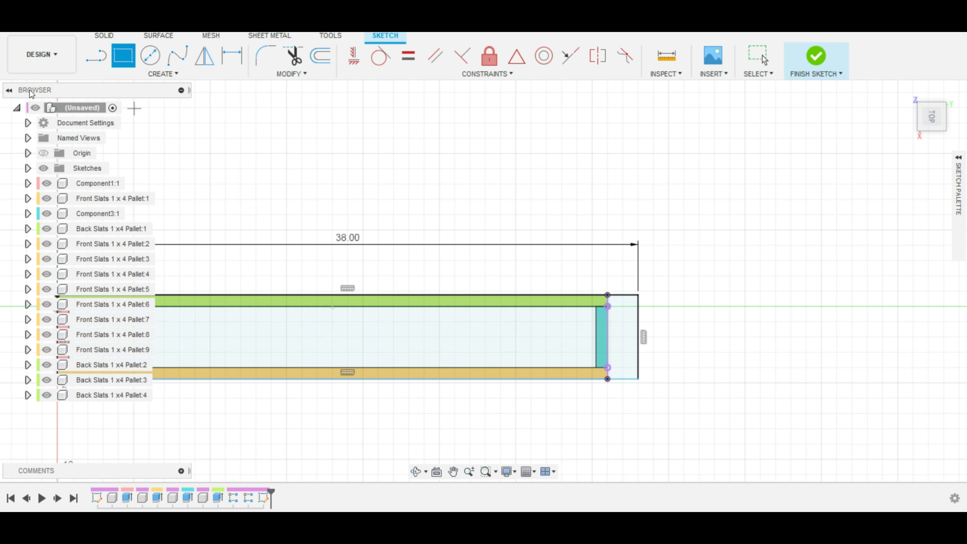
pyautogui.click(182, 90)
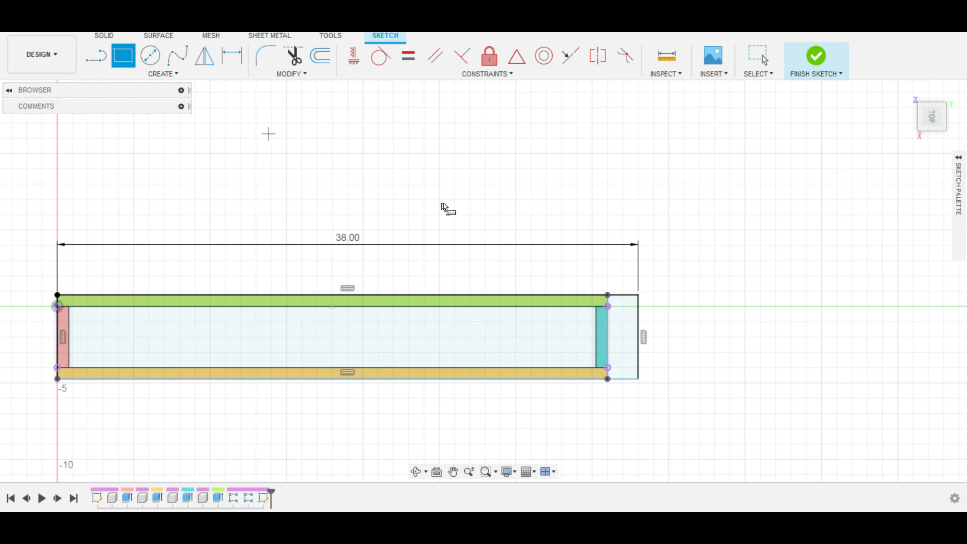
pyautogui.moveTo(270, 258)
pyautogui.mouseDown(button='middle')
pyautogui.moveTo(363, 231)
pyautogui.moveTo(397, 233)
pyautogui.mouseUp(button='middle')
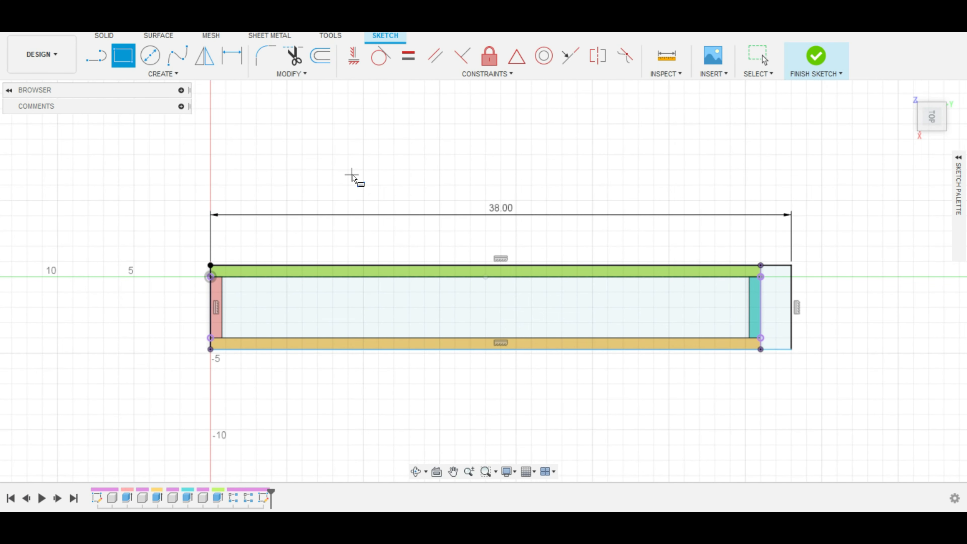
pyautogui.press('d')
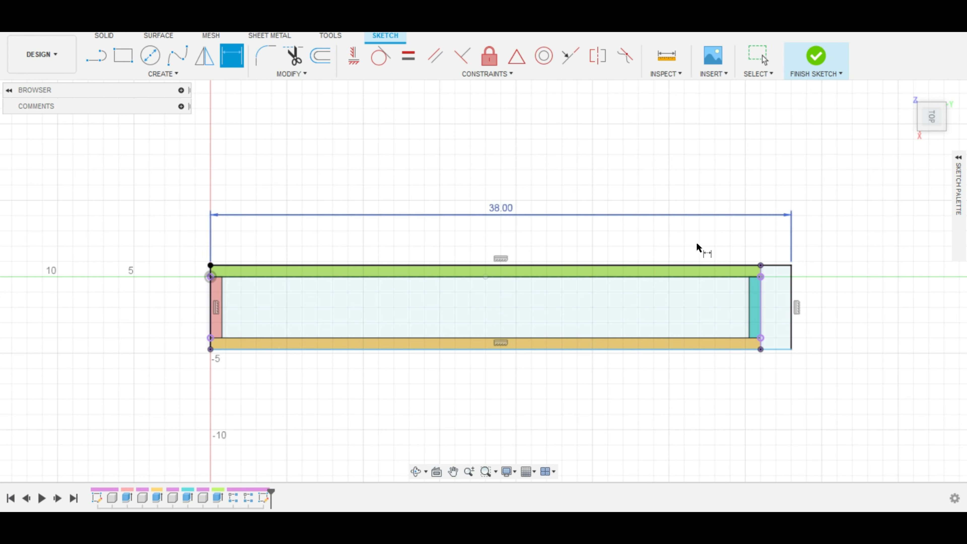
pyautogui.click(776, 265)
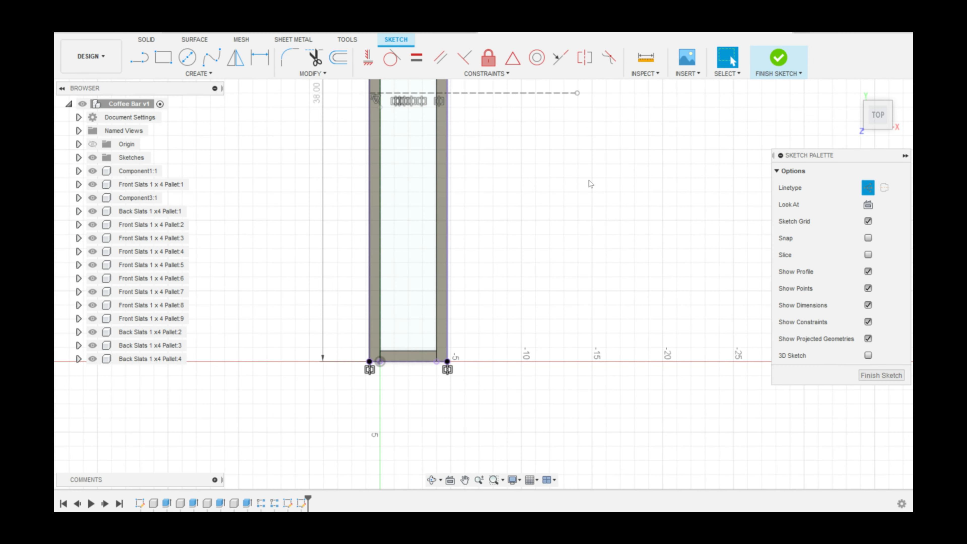
pyautogui.keyDown('shift'); pyautogui.moveTo(527, 237); pyautogui.dragTo(563, 191, button='middle'); pyautogui.keyUp('shift')
pyautogui.click(852, 90)
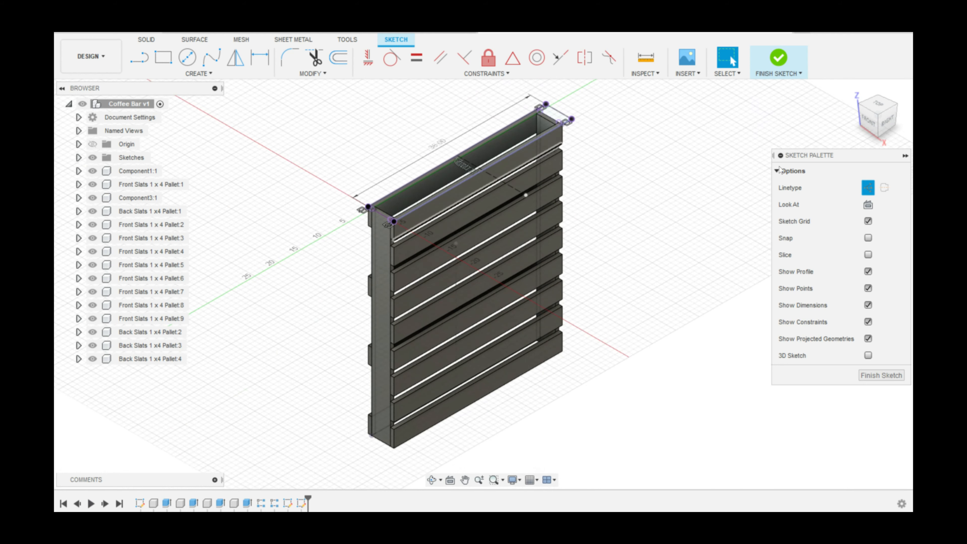
pyautogui.scroll(4, 442, 162)
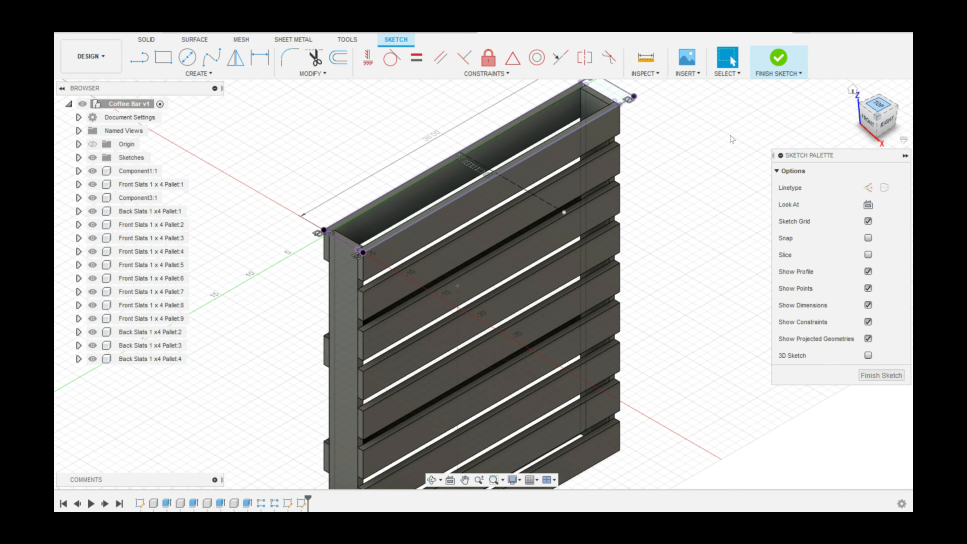
pyautogui.click(878, 105)
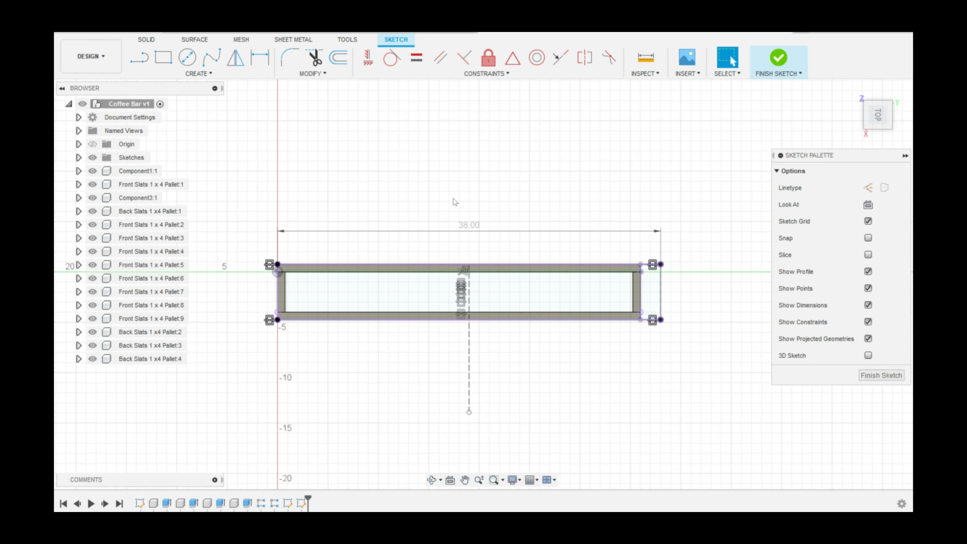
pyautogui.click(163, 57)
pyautogui.click(660, 265)
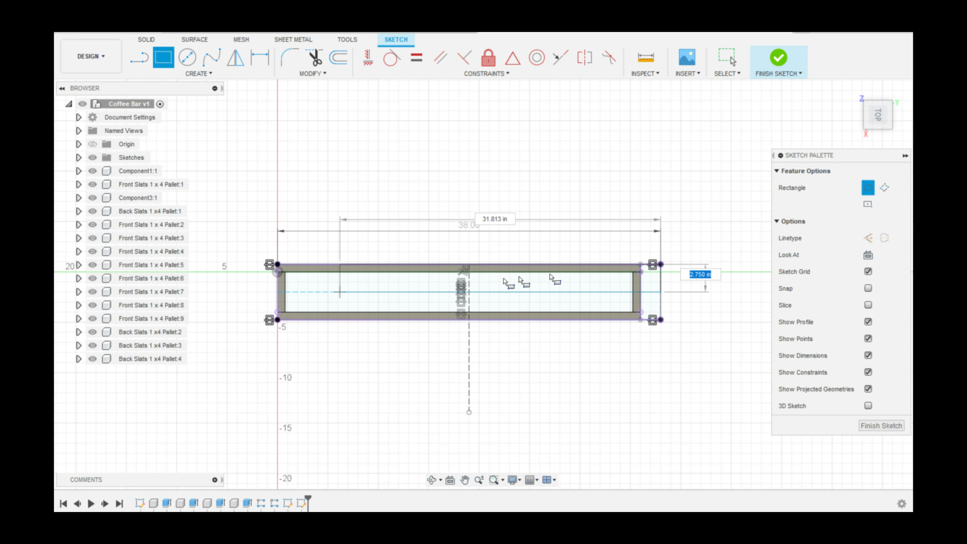
pyautogui.press('Escape')
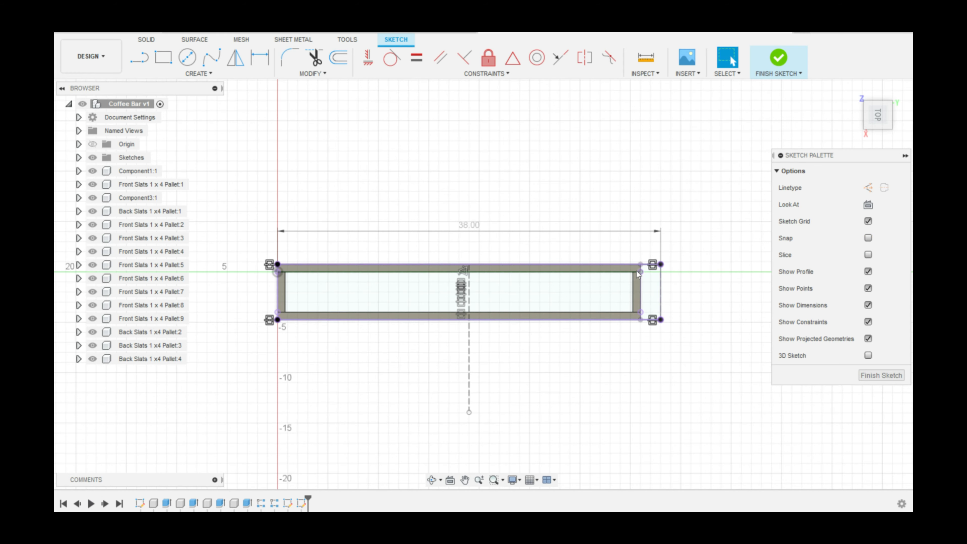
pyautogui.press('d')
pyautogui.scroll(4, 639, 268)
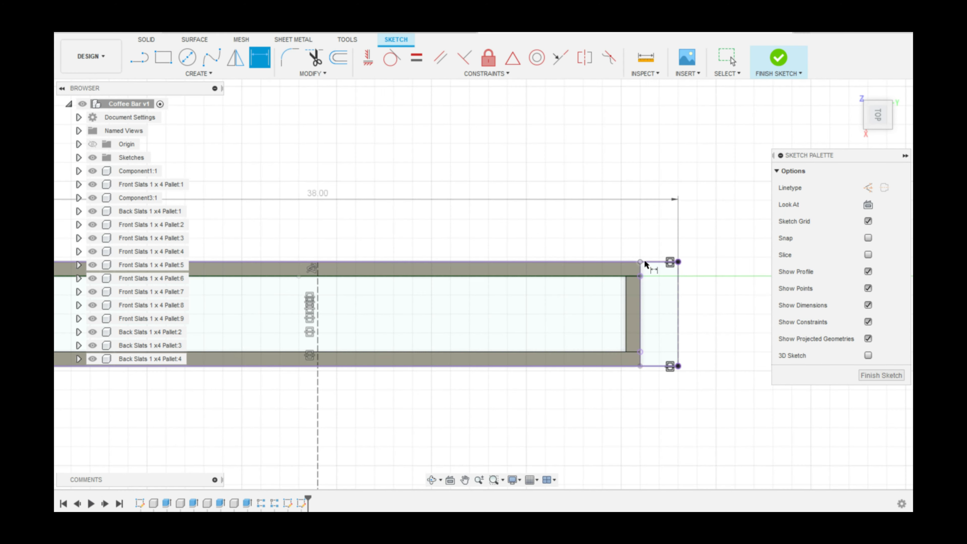
pyautogui.click(661, 262)
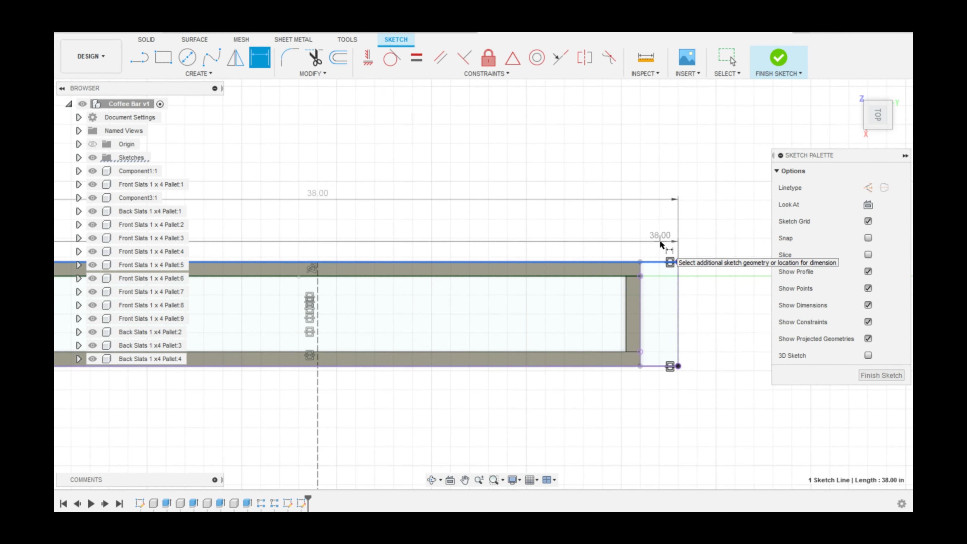
pyautogui.scroll(-5, 660, 242)
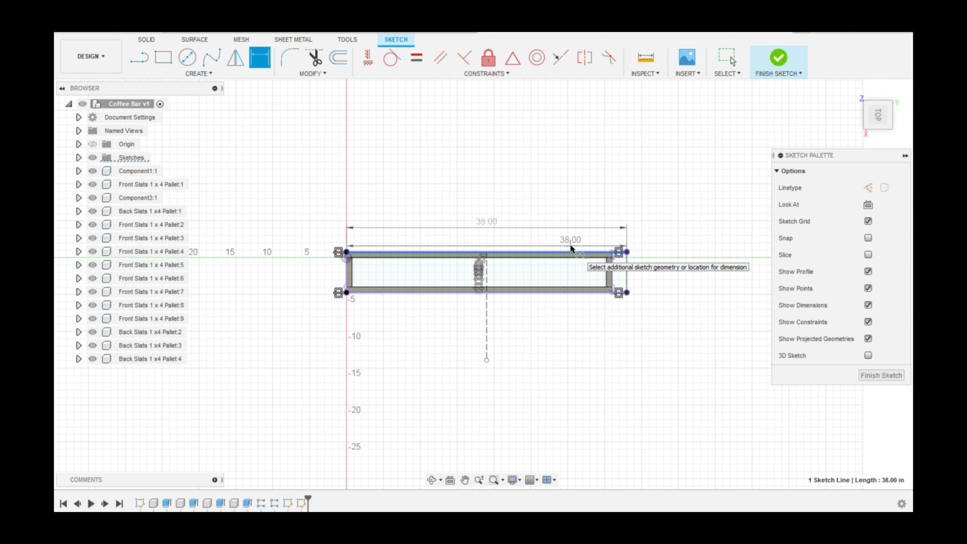
pyautogui.scroll(1, 571, 246)
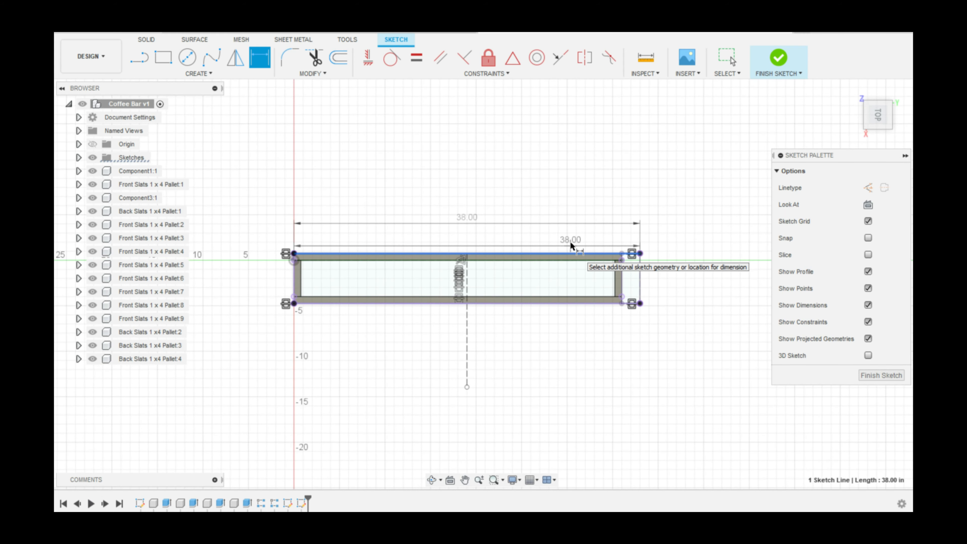
pyautogui.press('Escape')
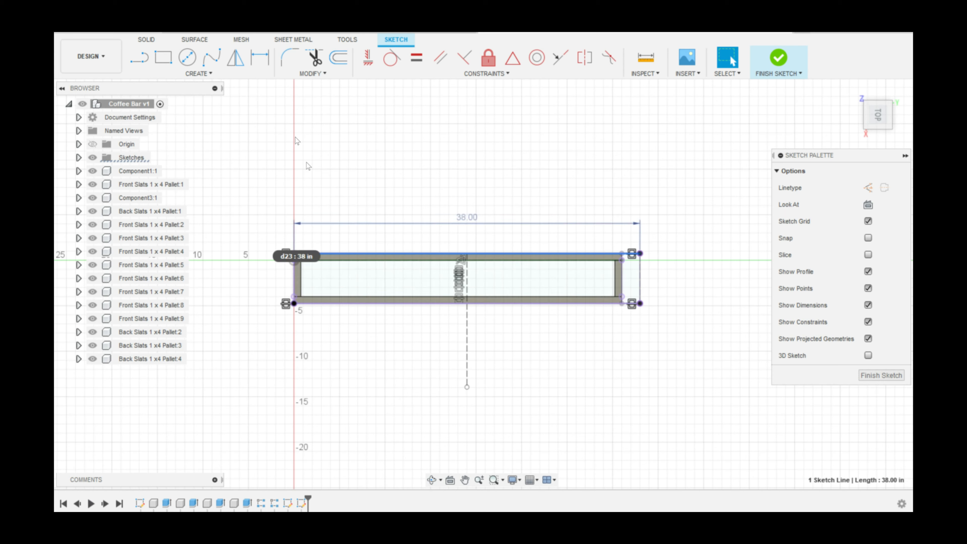
# - Draw a 2 in line outward from the board outline's back corner at the Component1 post, in line with the back edge
pyautogui.click(139, 57)
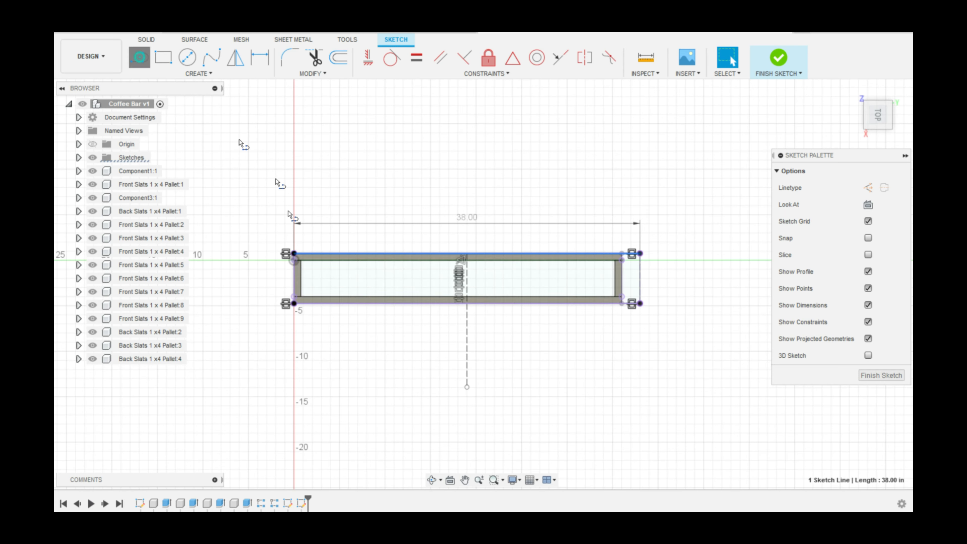
pyautogui.click(294, 255)
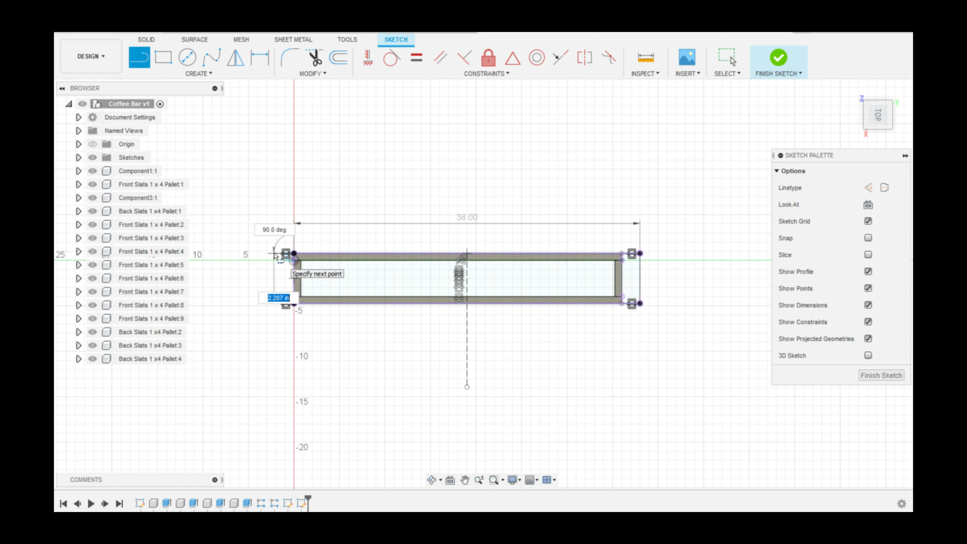
pyautogui.write('2')
pyautogui.press('Return')
pyautogui.press('Escape')
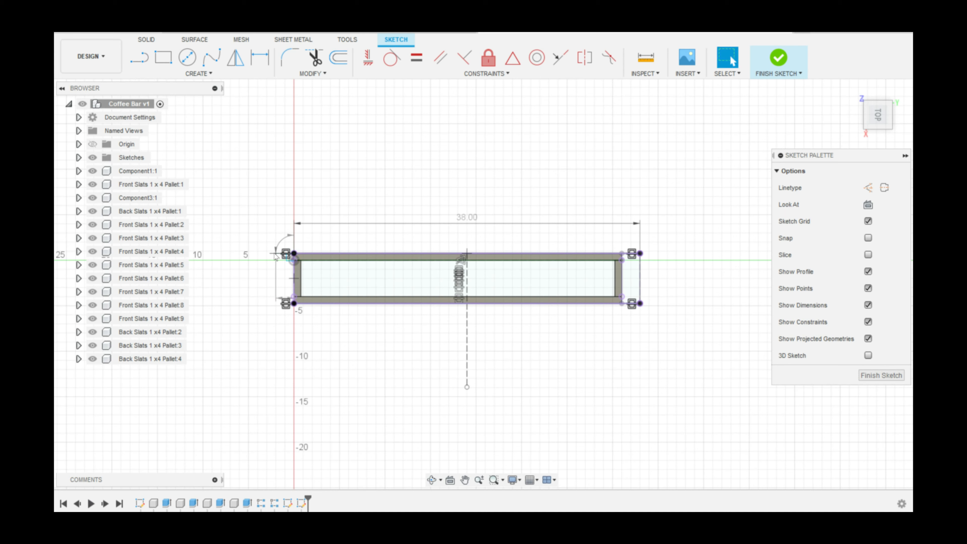
pyautogui.click(276, 254)
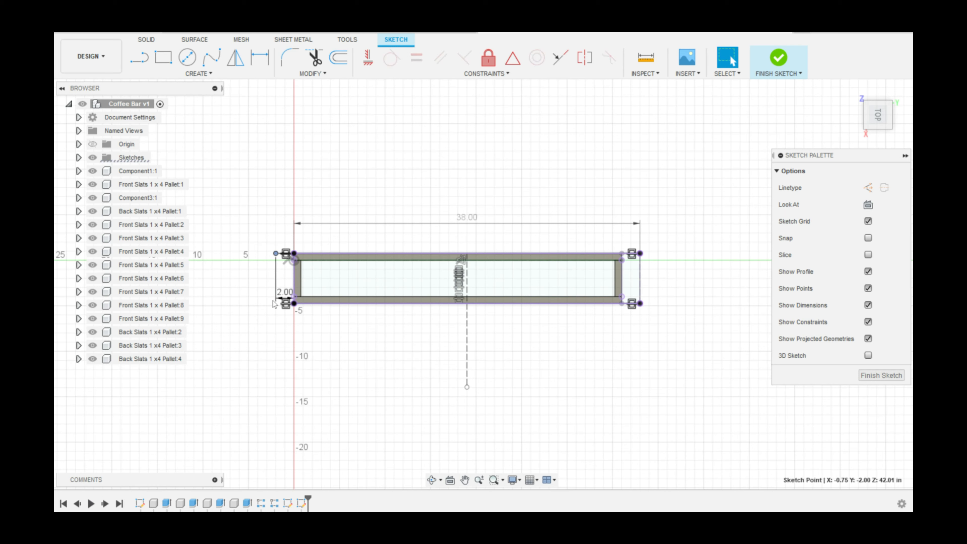
# - Close the end overhang with lines from the 2 in line's outer end to front-edge level and back to the front corner at the Component1 post
pyautogui.click(139, 56)
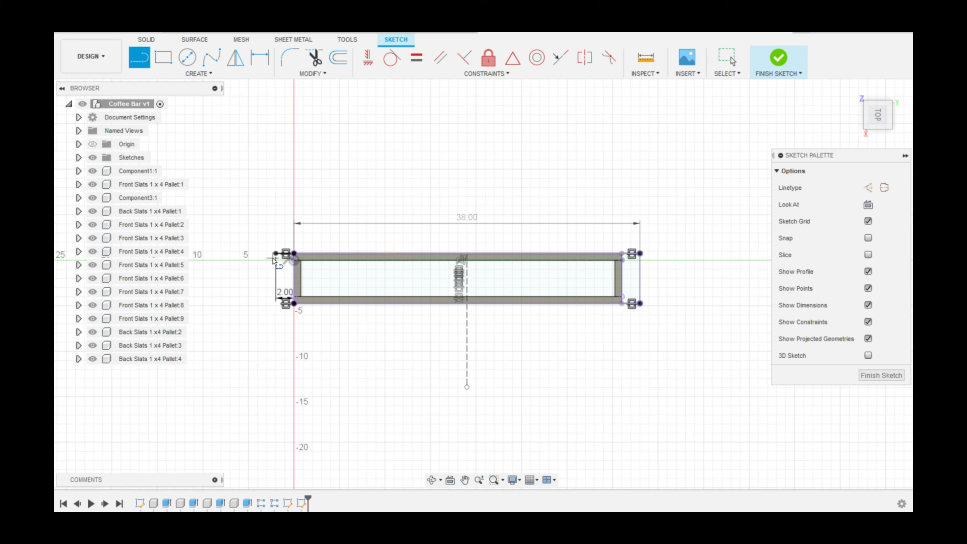
pyautogui.click(277, 262)
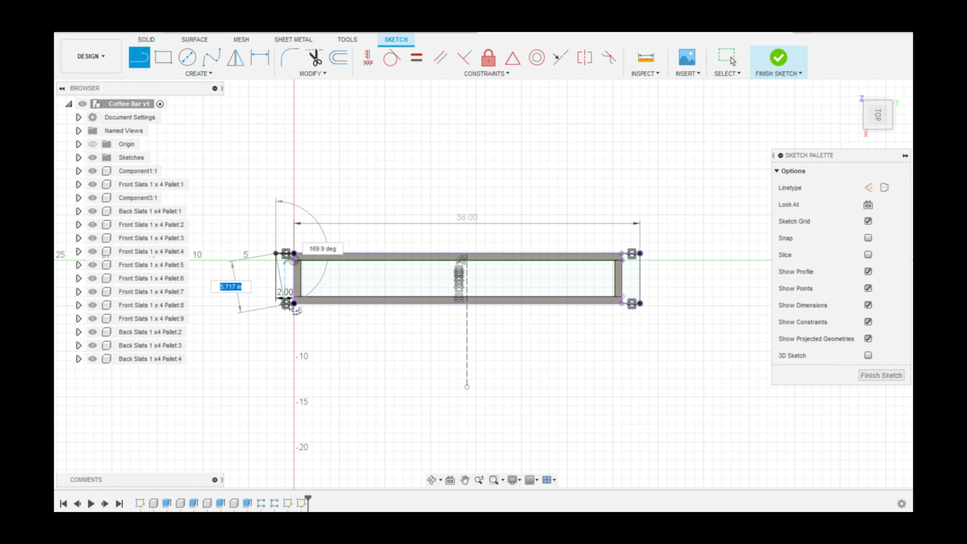
pyautogui.click(276, 303)
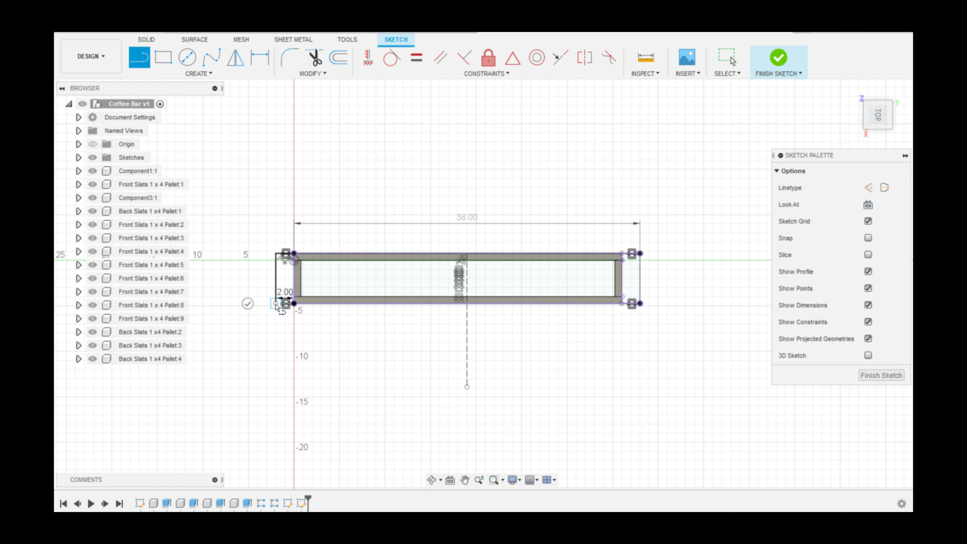
pyautogui.click(293, 304)
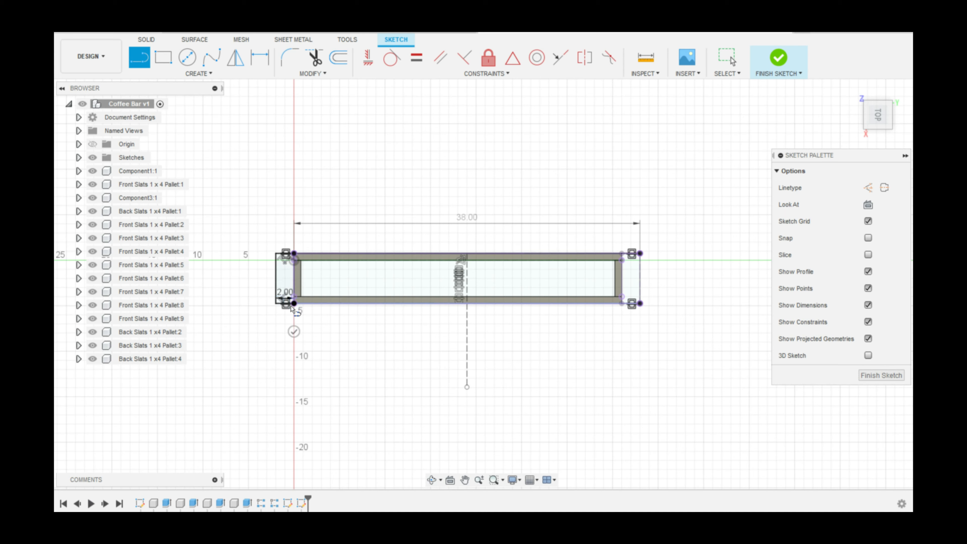
# - Draw a 2.5 in line forward from the end overhang's outer front corner, continuing its outer edge past the front slats
pyautogui.click(276, 304)
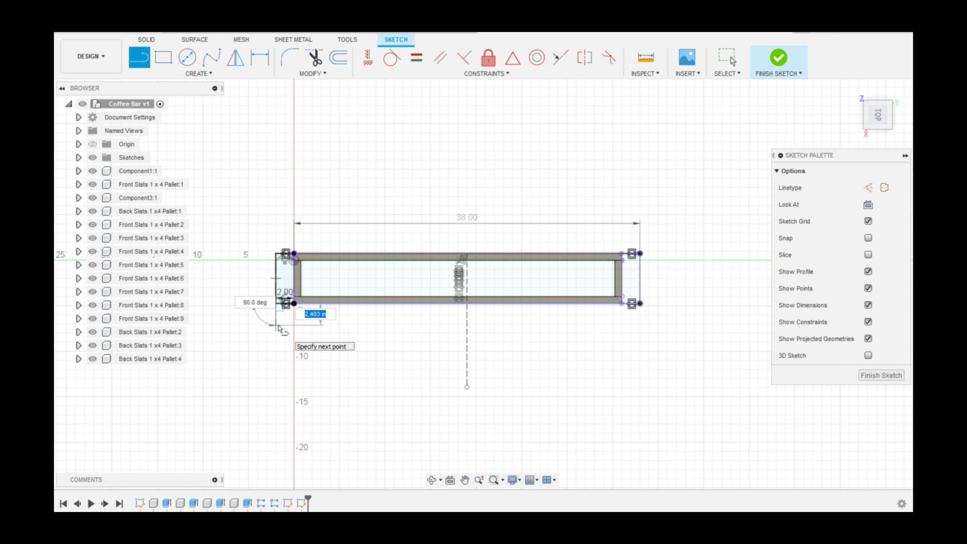
pyautogui.write('2.5')
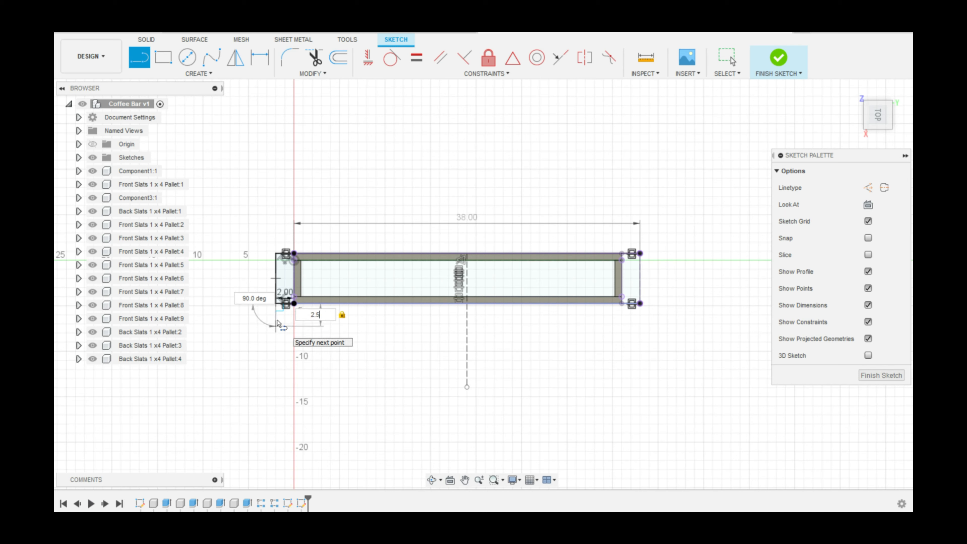
pyautogui.press('Return')
pyautogui.press('Escape')
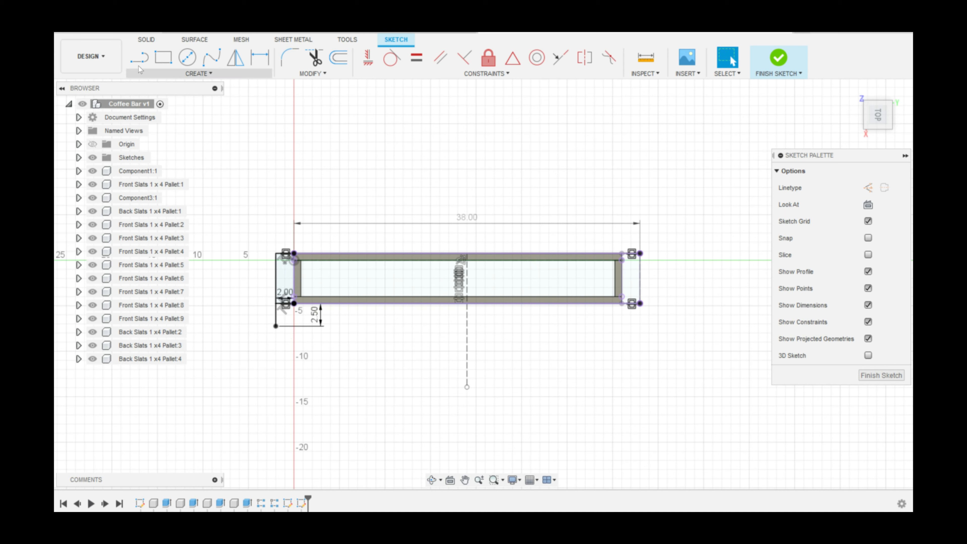
# - Draw the front overhang's long edge parallel to the front slats and join it to the outline's front corner beyond the Component3 post
pyautogui.click(139, 57)
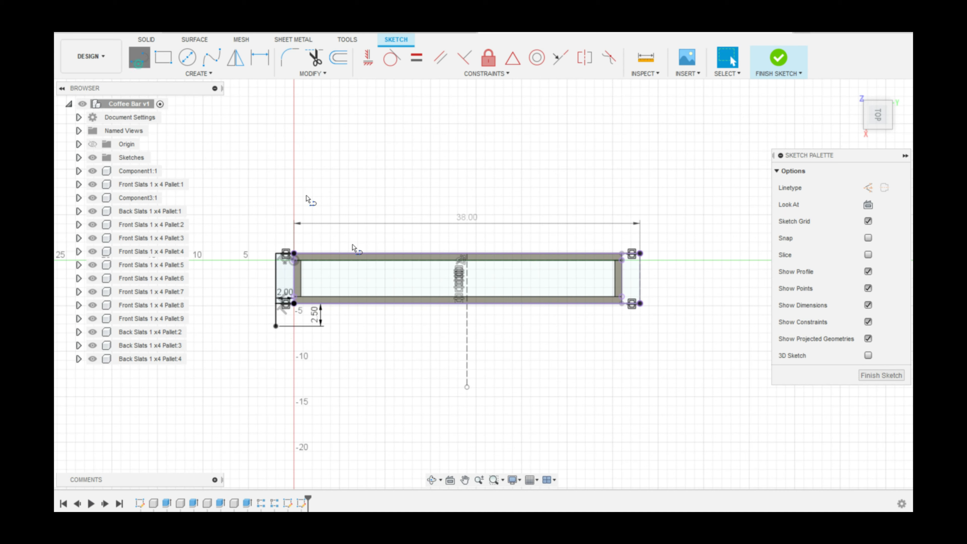
pyautogui.click(276, 326)
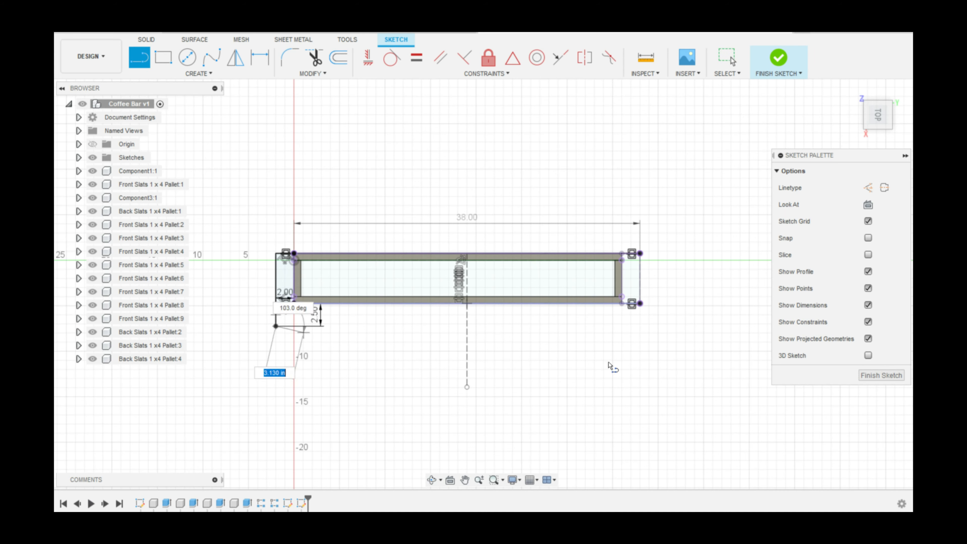
pyautogui.click(641, 329)
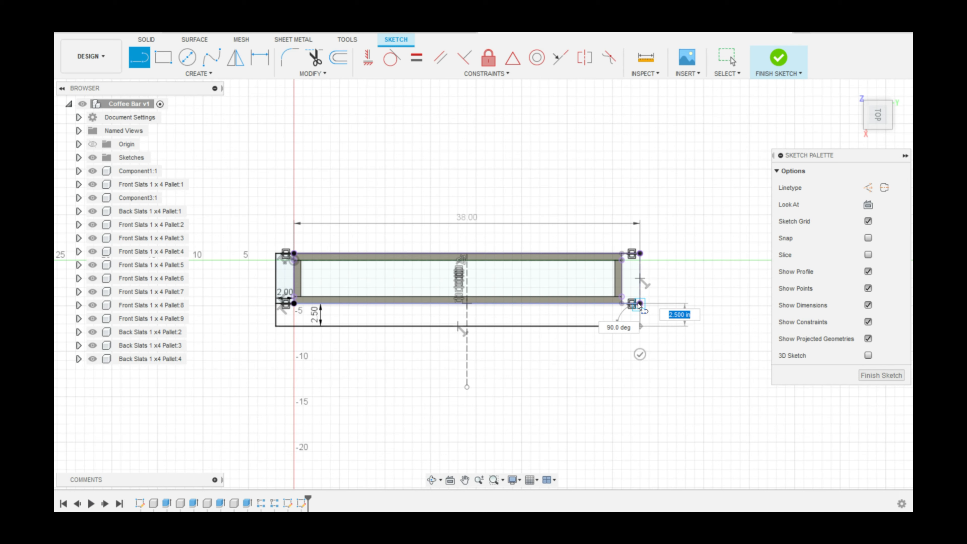
pyautogui.click(640, 303)
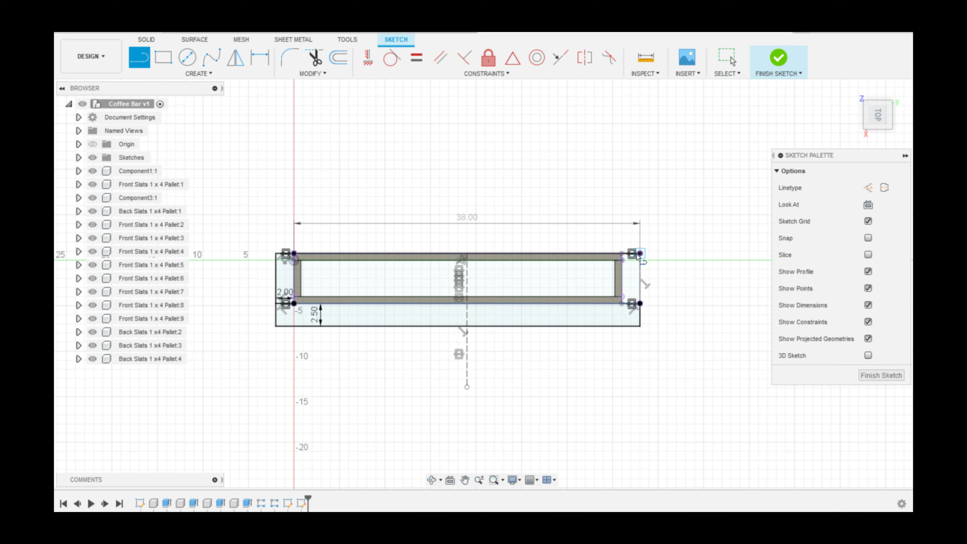
# - Draw a line along the outline's back edge from the corner beyond the Component3 post to the corner at the Component1 post
pyautogui.click(640, 253)
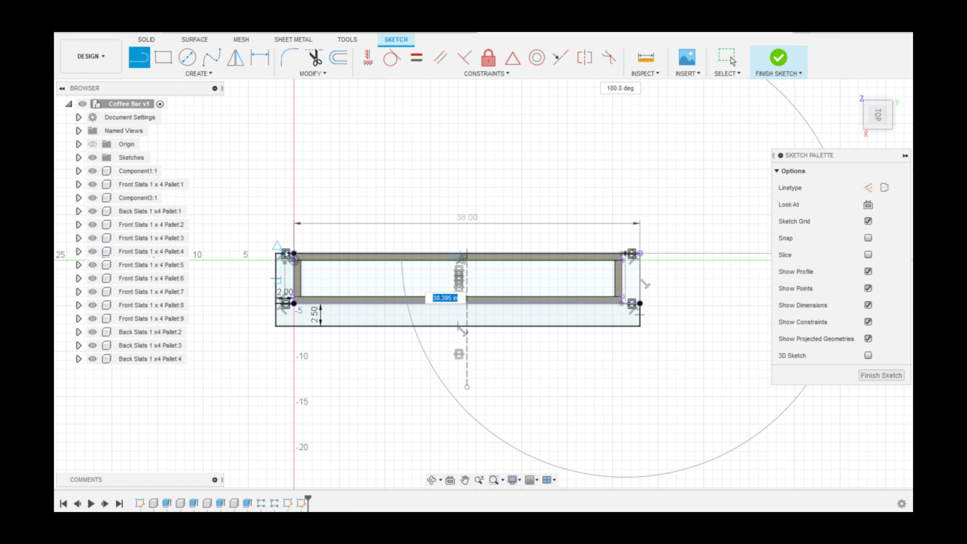
pyautogui.click(294, 253)
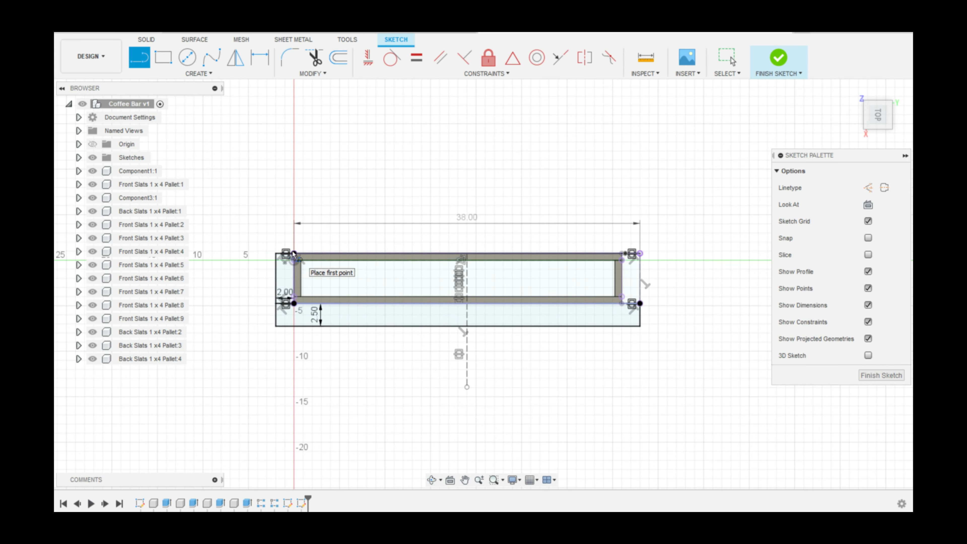
pyautogui.press('Escape')
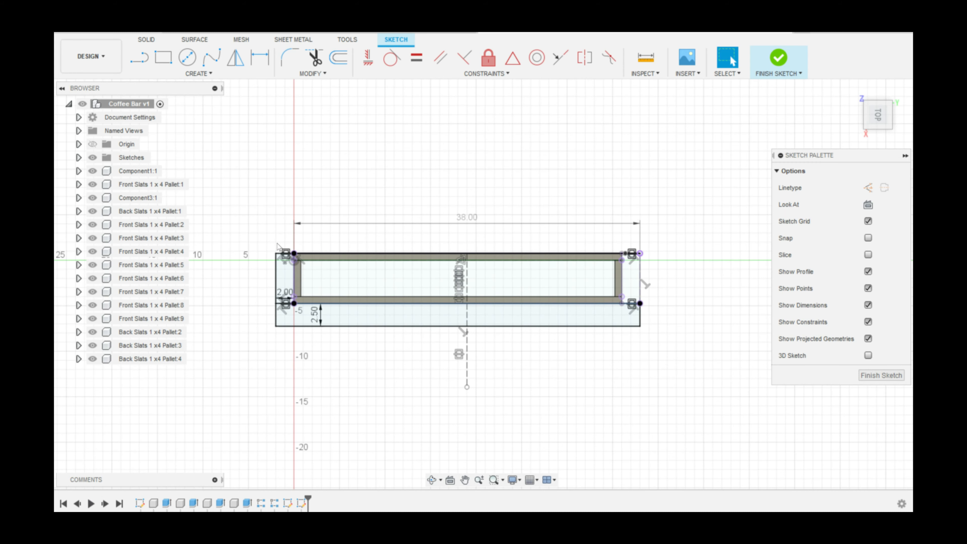
# - Extrude all five profiles of the top's outline, including both overhangs, upward 0.75 in as a new component
pyautogui.press('e')
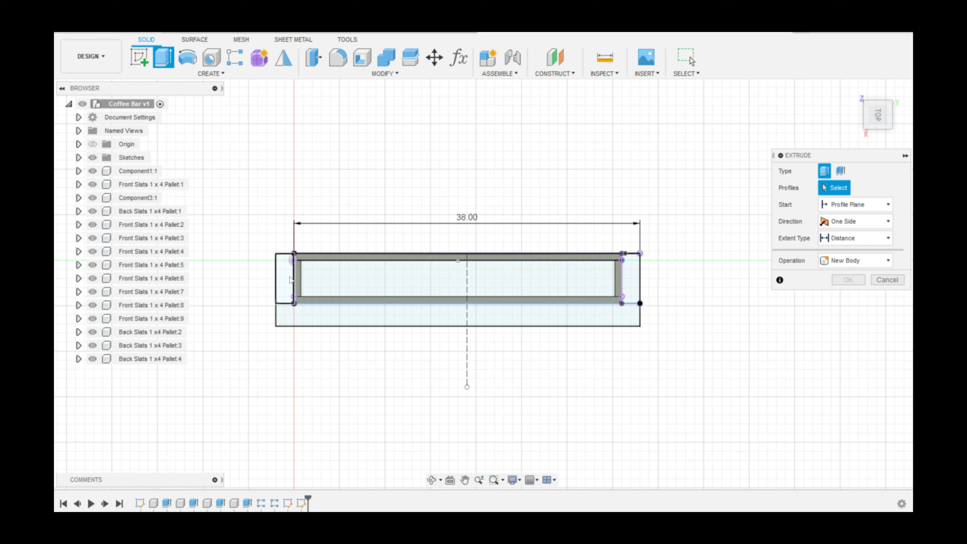
pyautogui.click(291, 280)
pyautogui.click(381, 288)
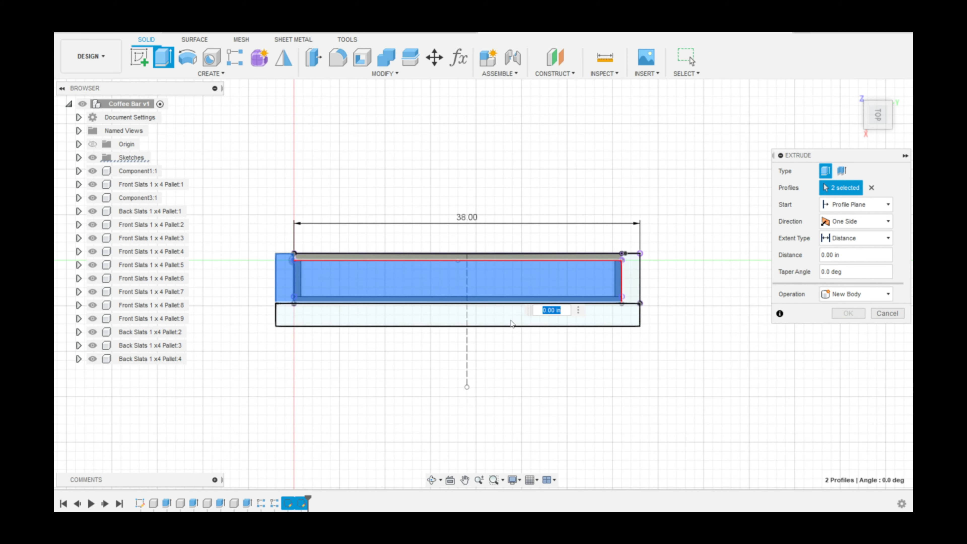
pyautogui.click(605, 315)
pyautogui.click(628, 275)
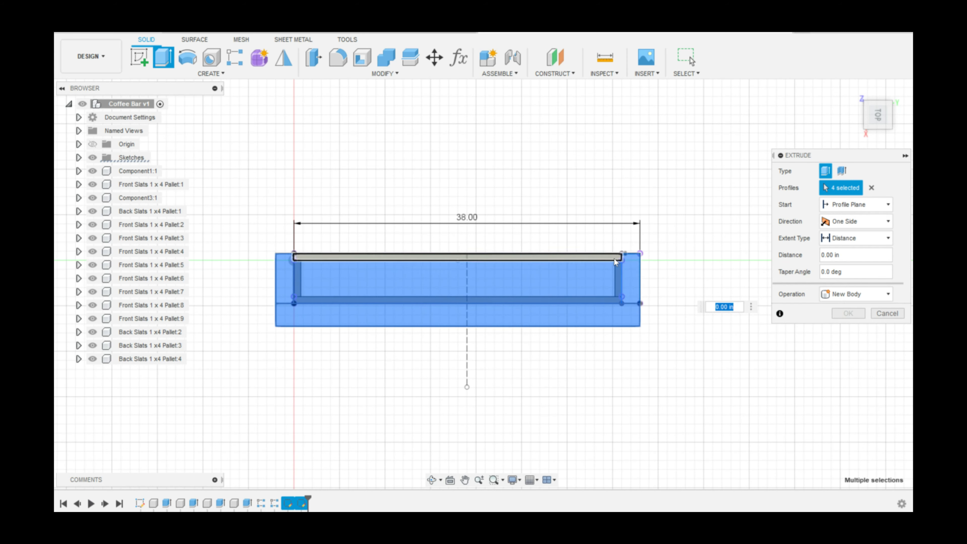
pyautogui.click(613, 259)
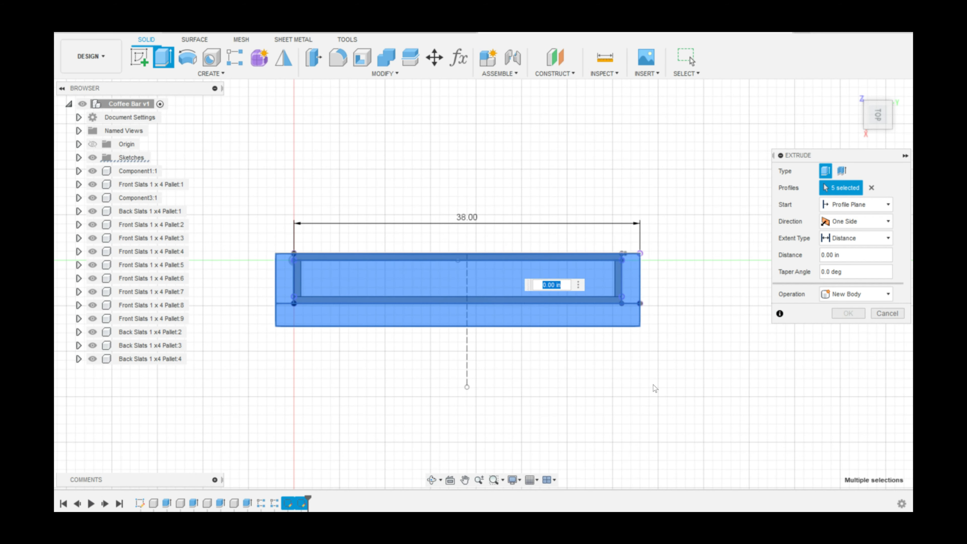
pyautogui.keyDown('shift'); pyautogui.moveTo(654, 389); pyautogui.dragTo(649, 356, button='middle'); pyautogui.keyUp('shift')
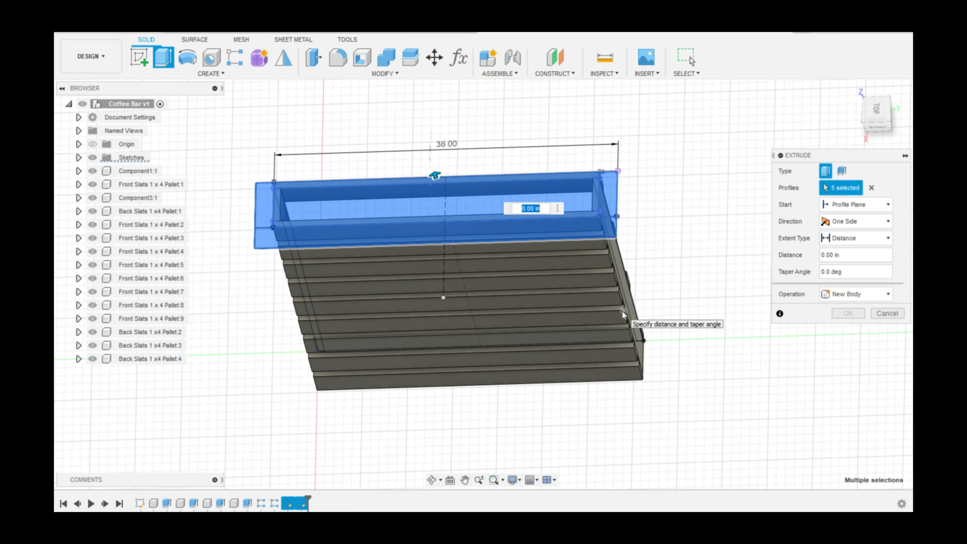
pyautogui.write('.75')
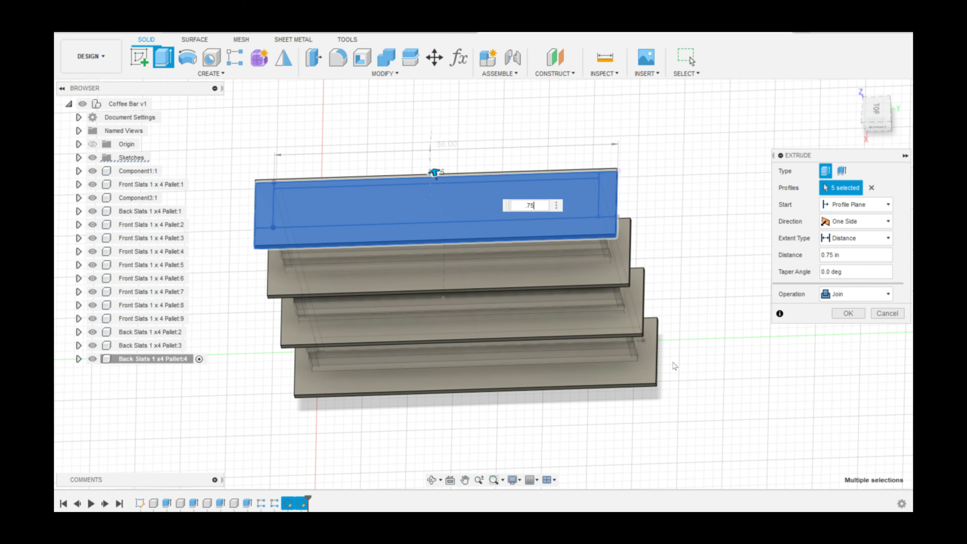
pyautogui.click(853, 294)
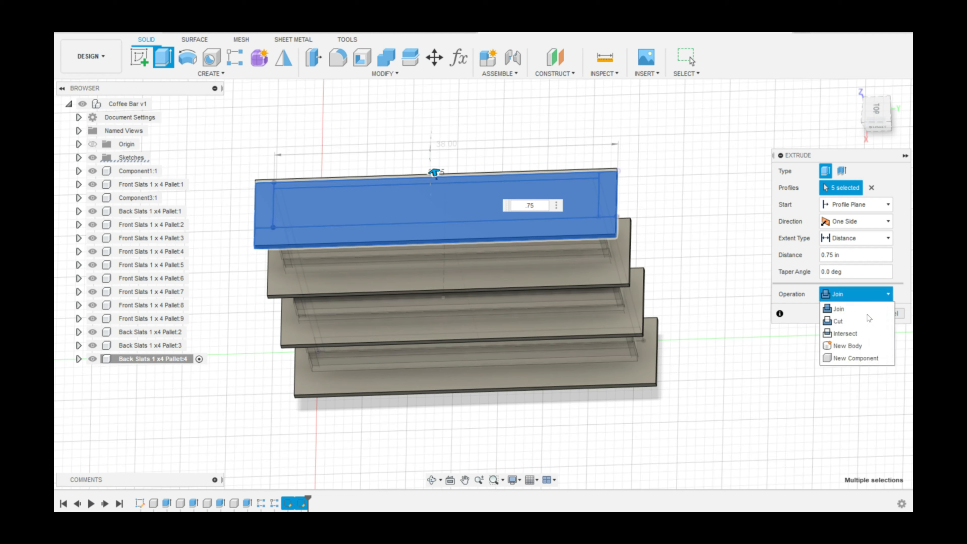
pyautogui.click(865, 358)
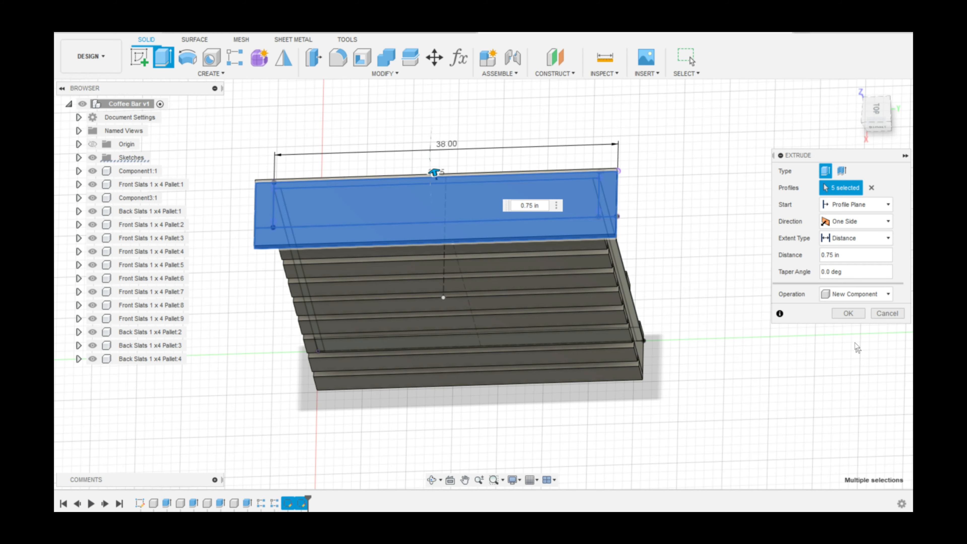
pyautogui.click(848, 314)
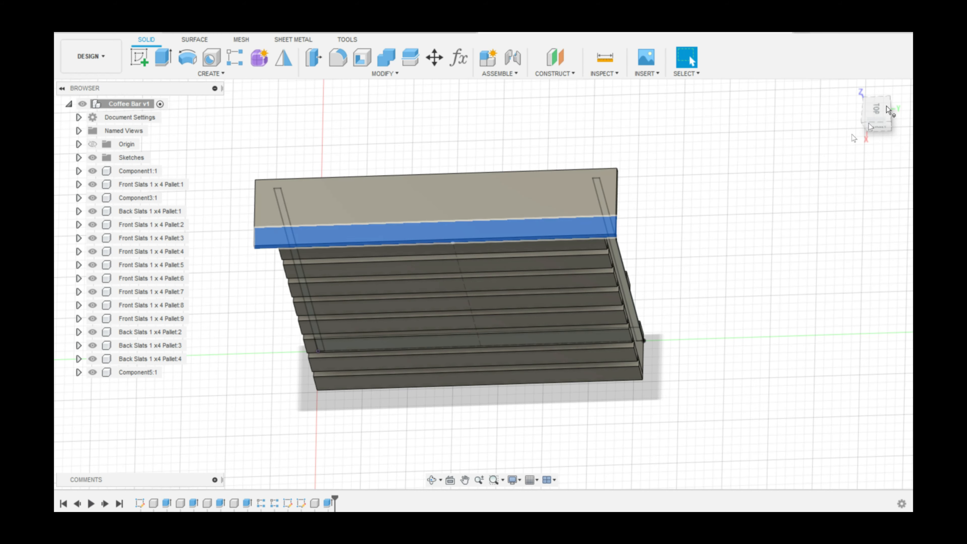
# - Hide all sketches so only the solid coffee bar parts are displayed
pyautogui.click(853, 90)
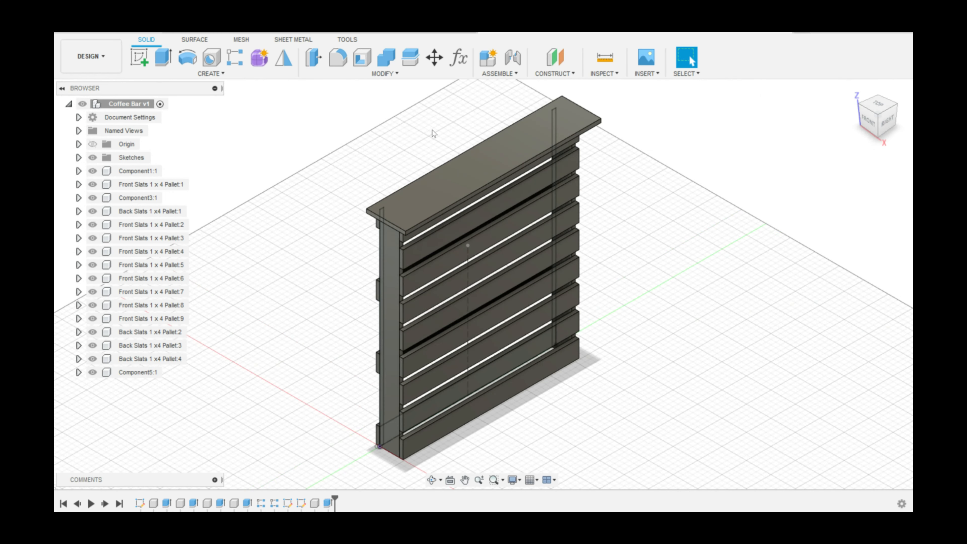
pyautogui.scroll(5, 464, 169)
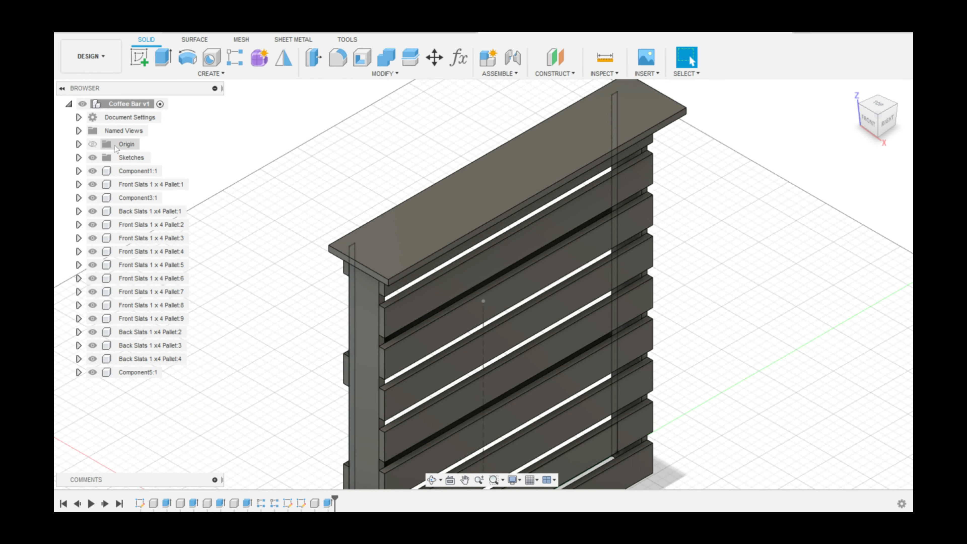
pyautogui.click(94, 158)
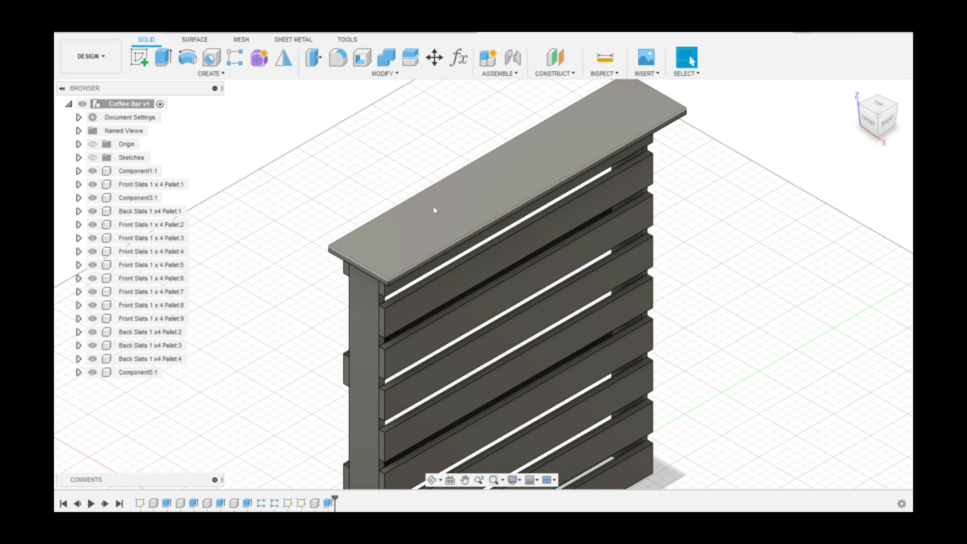
# - Fillet the upper front edge and both upper end edges of the top board with a 0.25 in radius
pyautogui.scroll(3, 534, 182)
pyautogui.scroll(2, 533, 178)
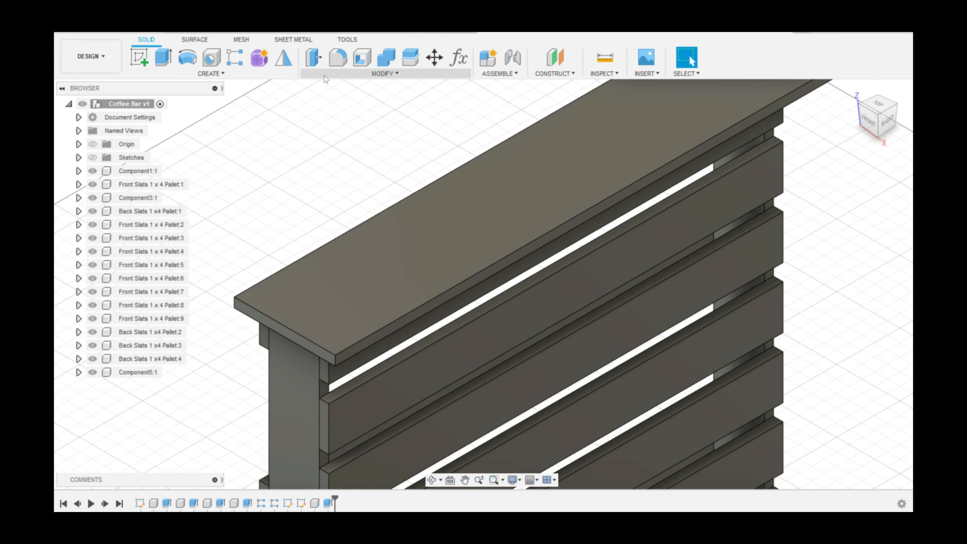
pyautogui.click(337, 67)
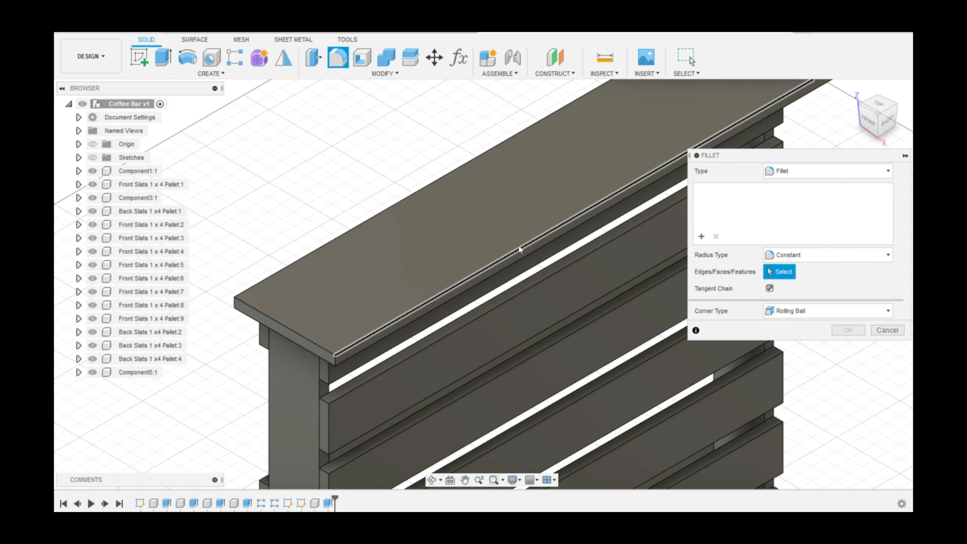
pyautogui.click(519, 246)
pyautogui.click(317, 343)
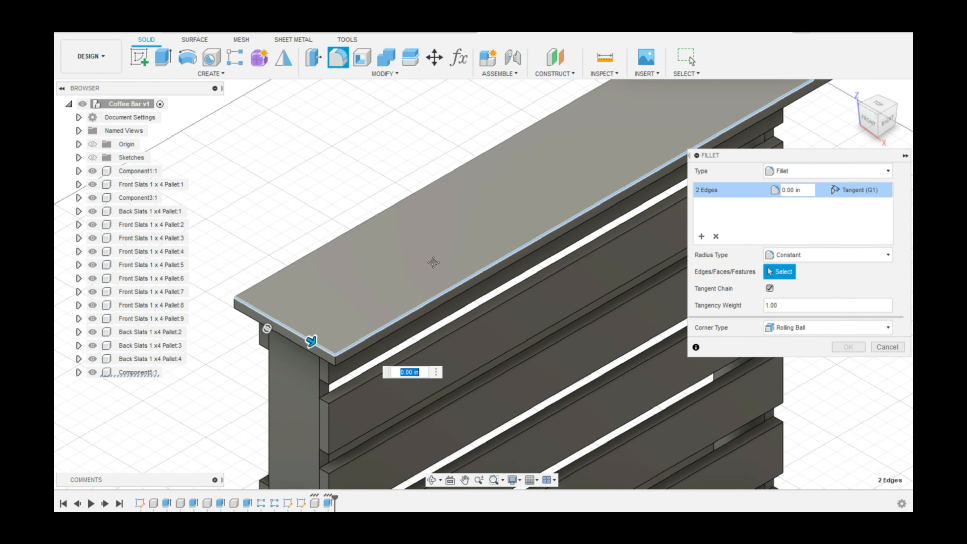
pyautogui.moveTo(432, 264); pyautogui.dragTo(214, 397, button='middle')
pyautogui.click(584, 178)
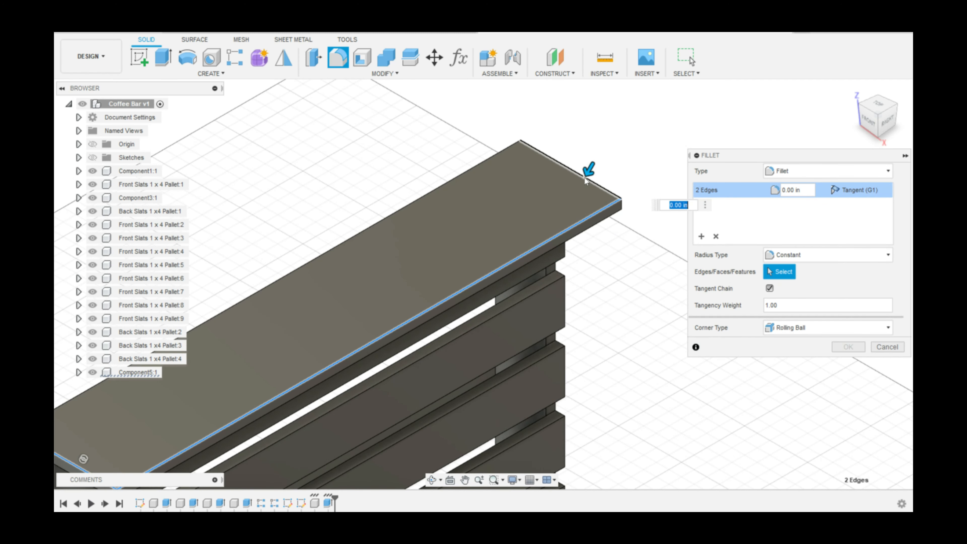
pyautogui.write('.2')
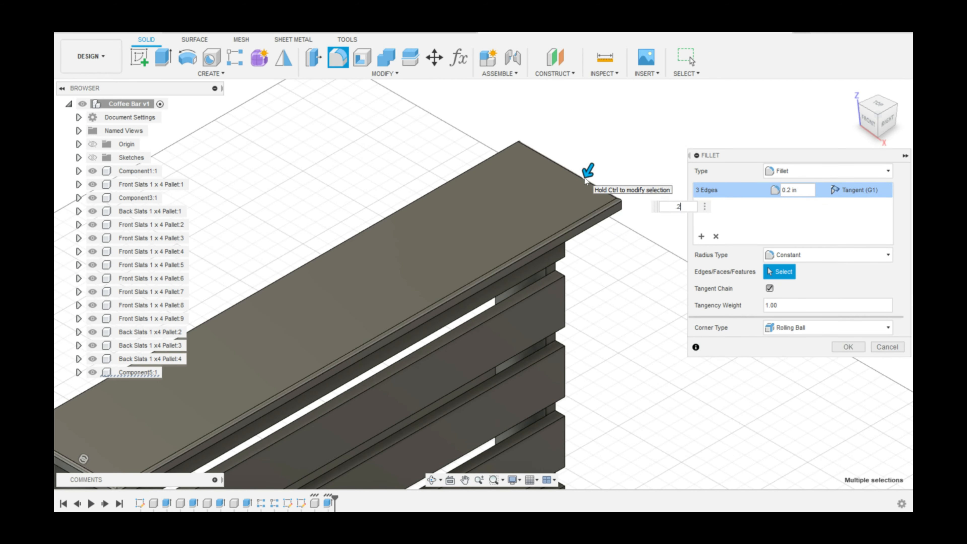
pyautogui.write('5')
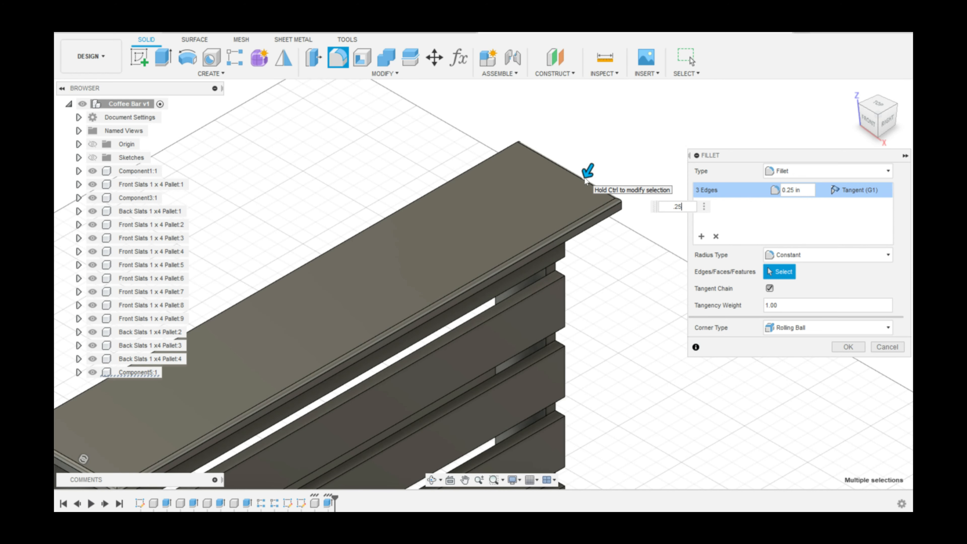
pyautogui.press('Return')
# - Rename the top board's component, Component5, as Top
pyautogui.scroll(-5, 685, 366)
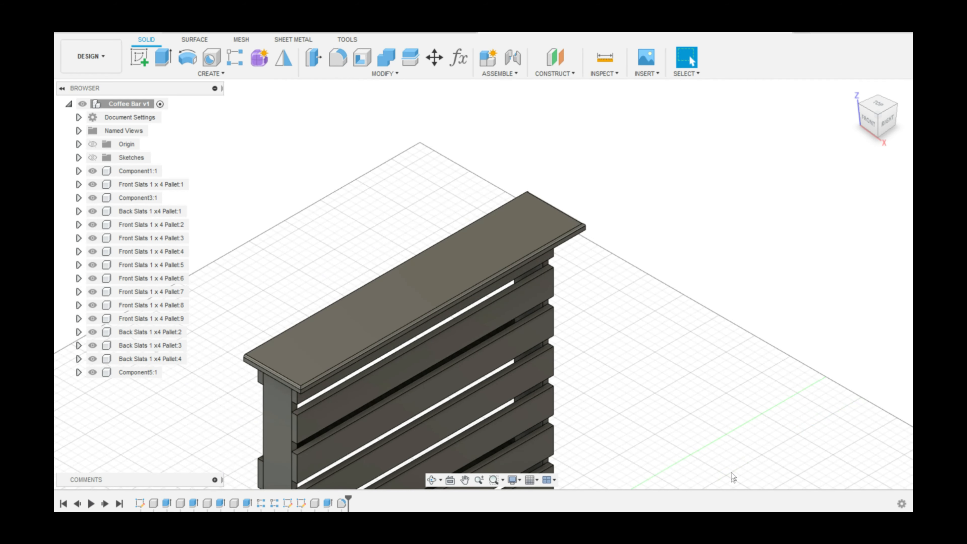
pyautogui.moveTo(726, 468); pyautogui.dragTo(732, 309, button='middle')
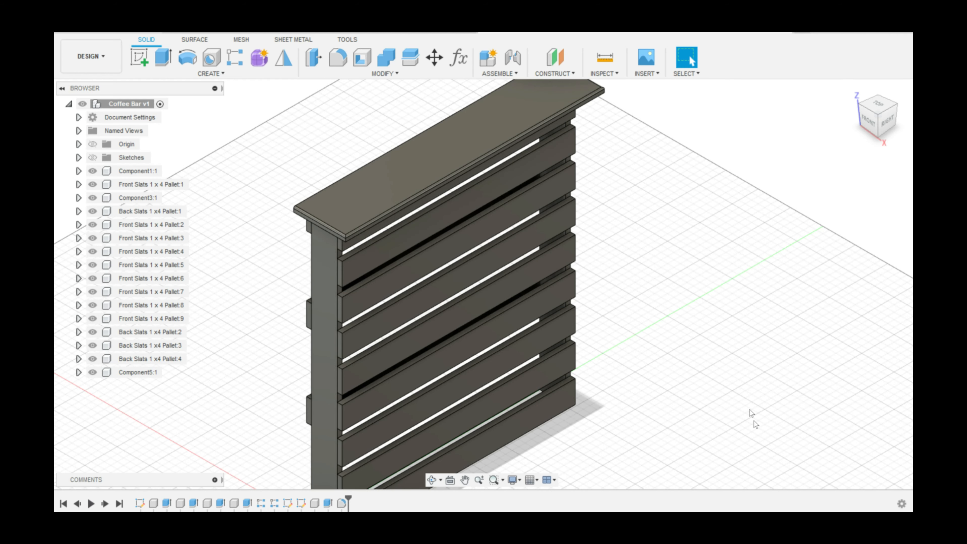
pyautogui.moveTo(667, 423)
pyautogui.mouseDown(button='middle')
pyautogui.moveTo(672, 341)
pyautogui.moveTo(664, 426)
pyautogui.mouseUp(button='middle')
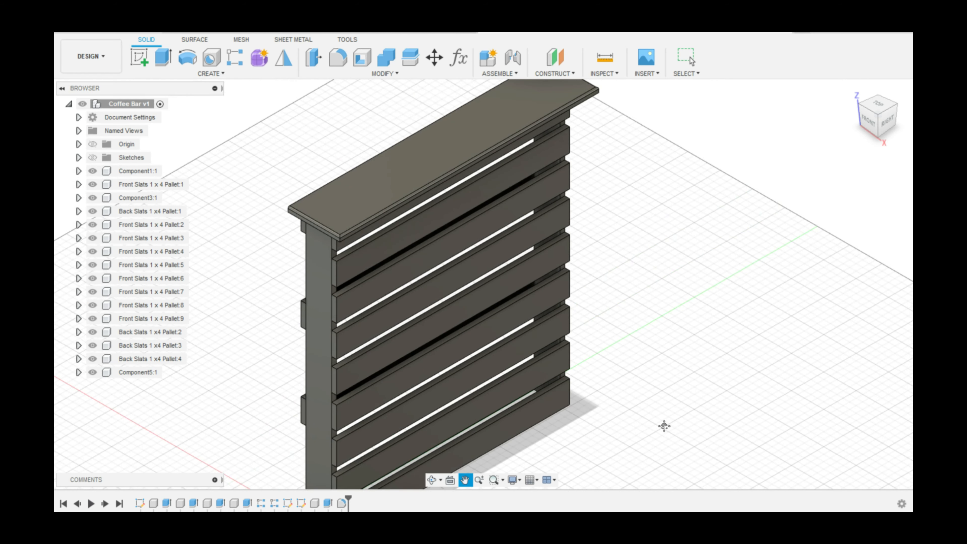
pyautogui.scroll(-2, 665, 426)
pyautogui.doubleClick(137, 372)
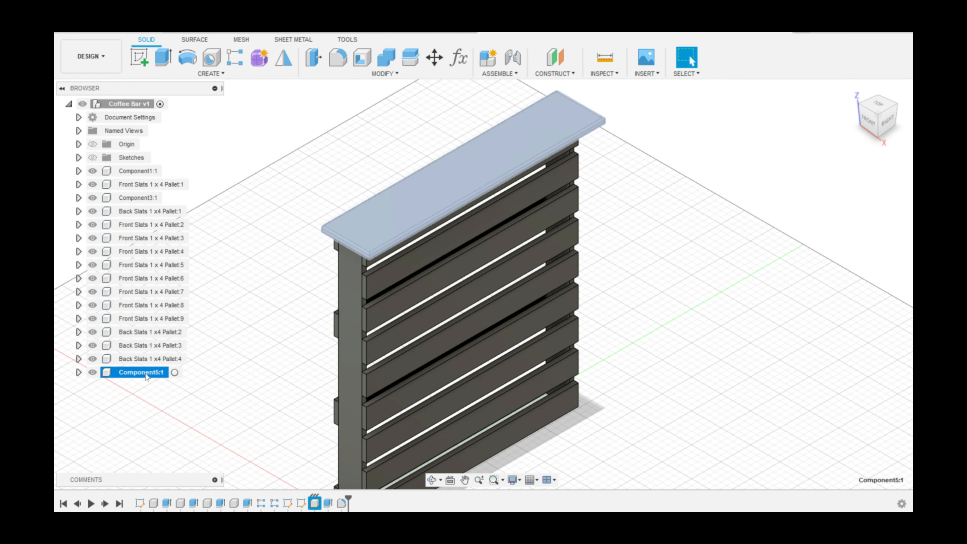
pyautogui.write('Top')
pyautogui.click(716, 317)
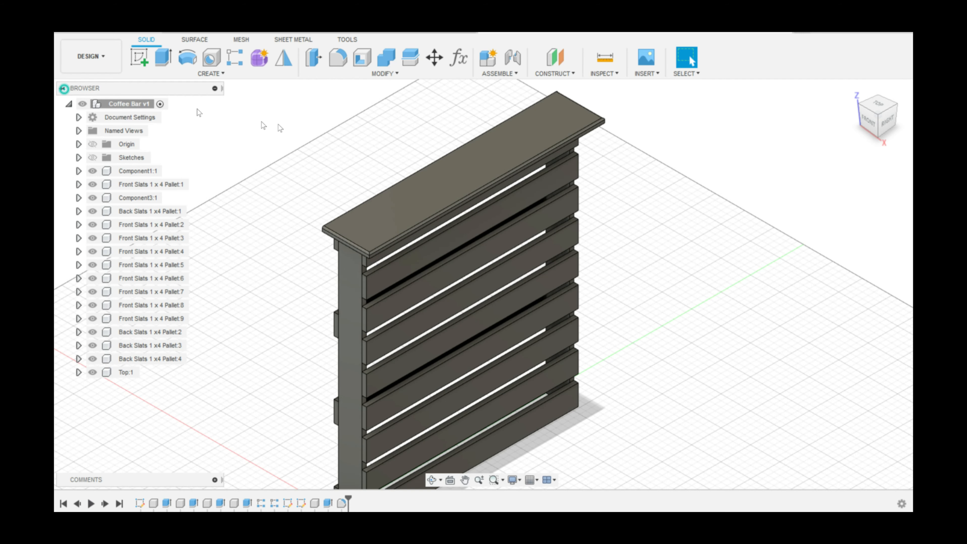
# - Collapse the model browser and turn off the layout grid for an uncluttered view of the coffee bar
pyautogui.click(62, 88)
pyautogui.scroll(-2, 738, 249)
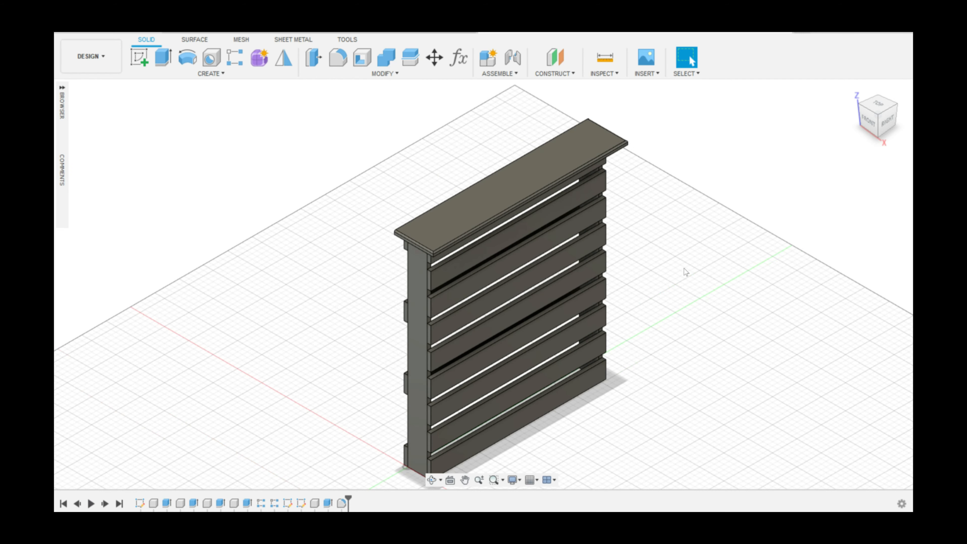
pyautogui.click(532, 480)
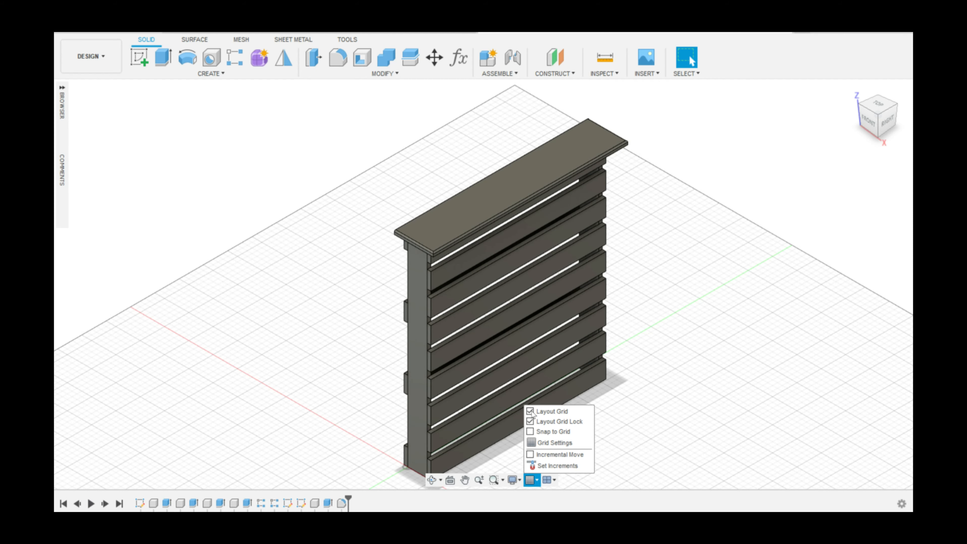
pyautogui.click(532, 412)
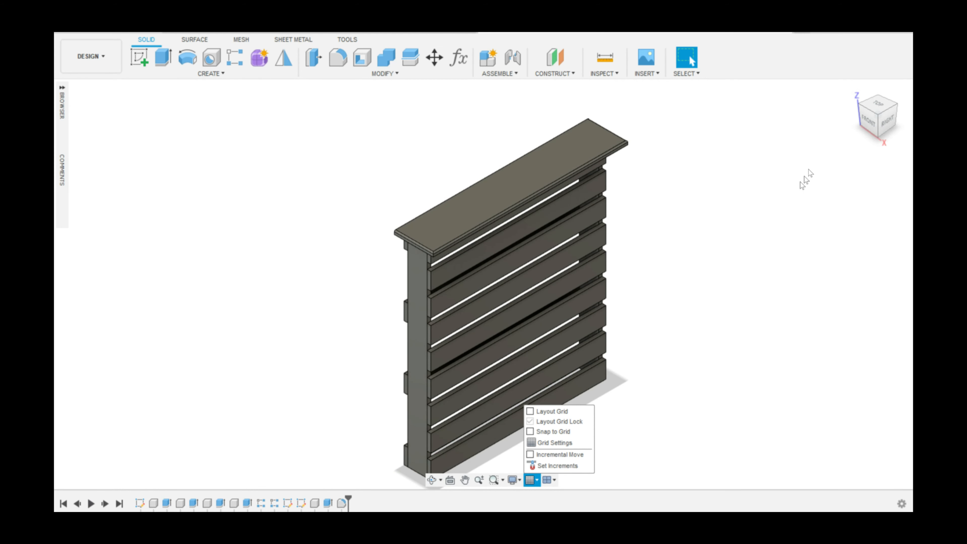
pyautogui.click(878, 114)
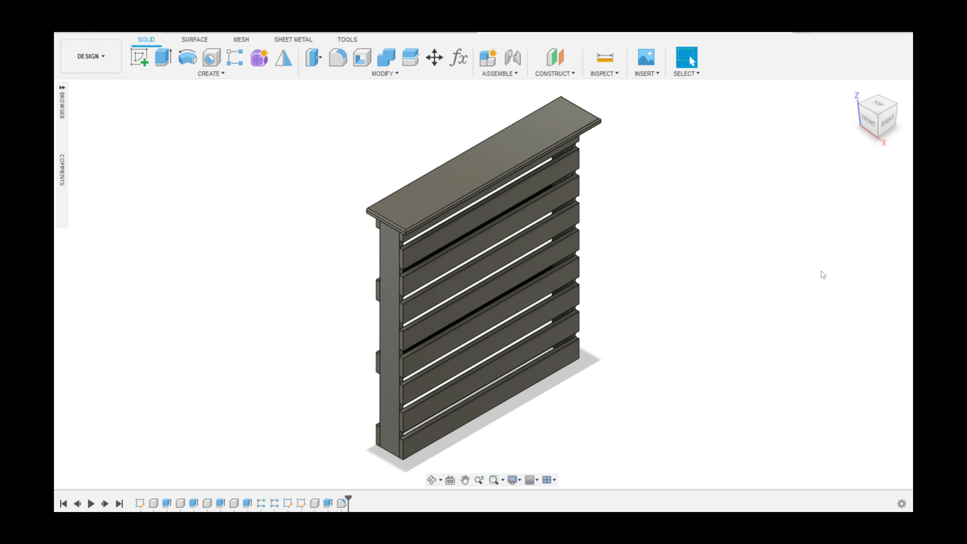
# - Apply the white glossy enamel paint appearance from the Paint library to the coffee bar's top board
pyautogui.press('a')
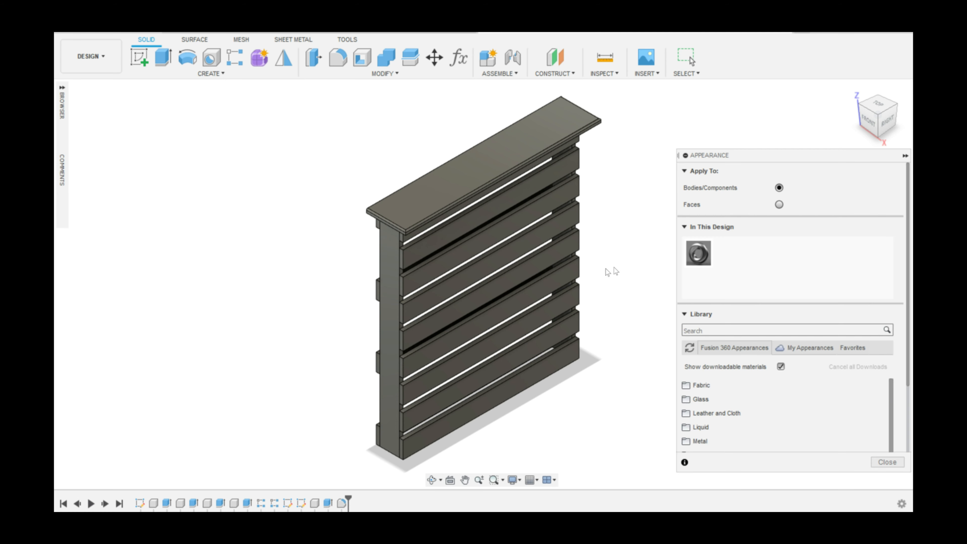
pyautogui.scroll(-4, 700, 405)
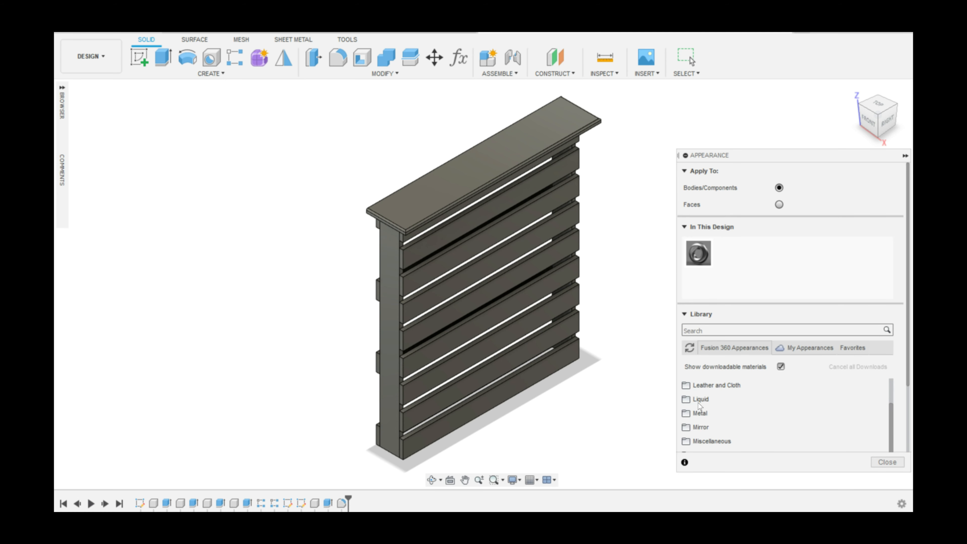
pyautogui.scroll(-2, 699, 407)
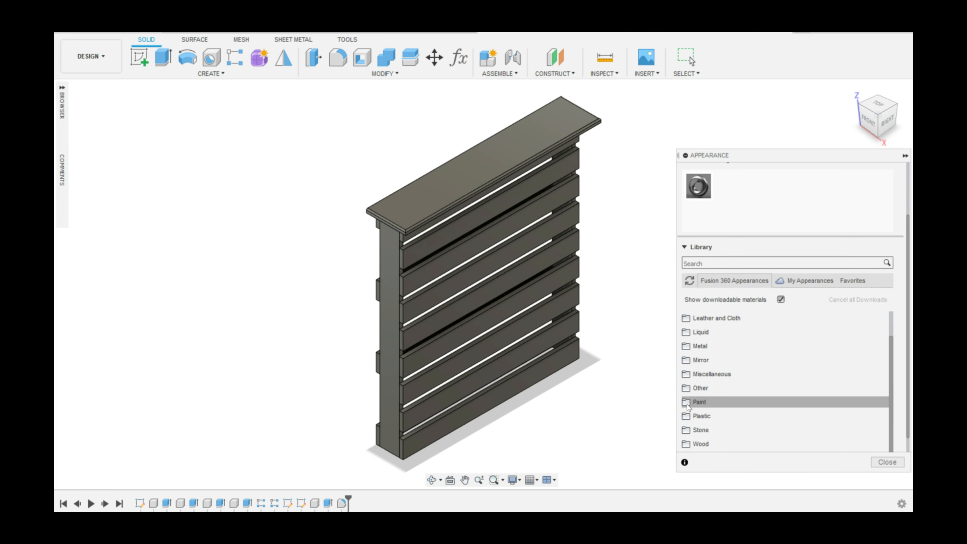
pyautogui.scroll(-1, 708, 399)
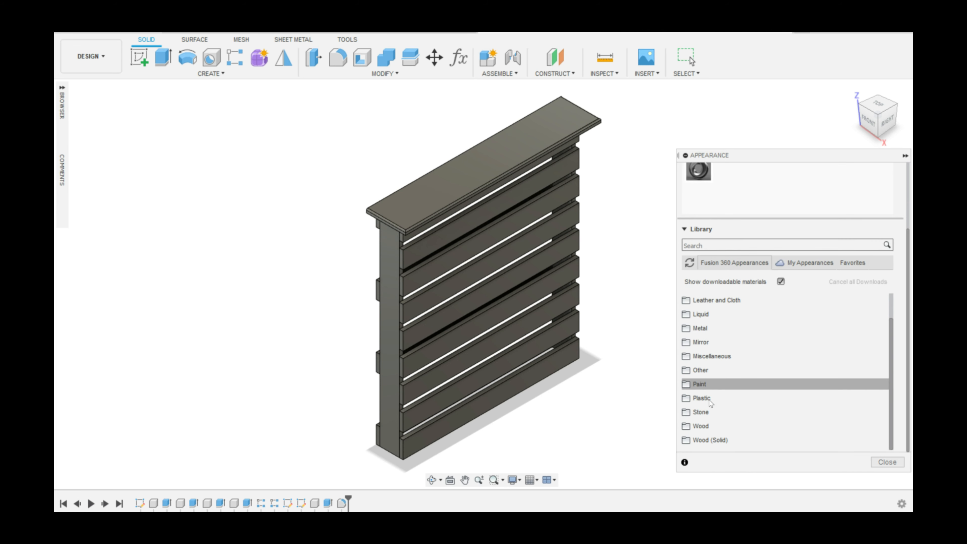
pyautogui.click(690, 385)
pyautogui.scroll(-4, 697, 381)
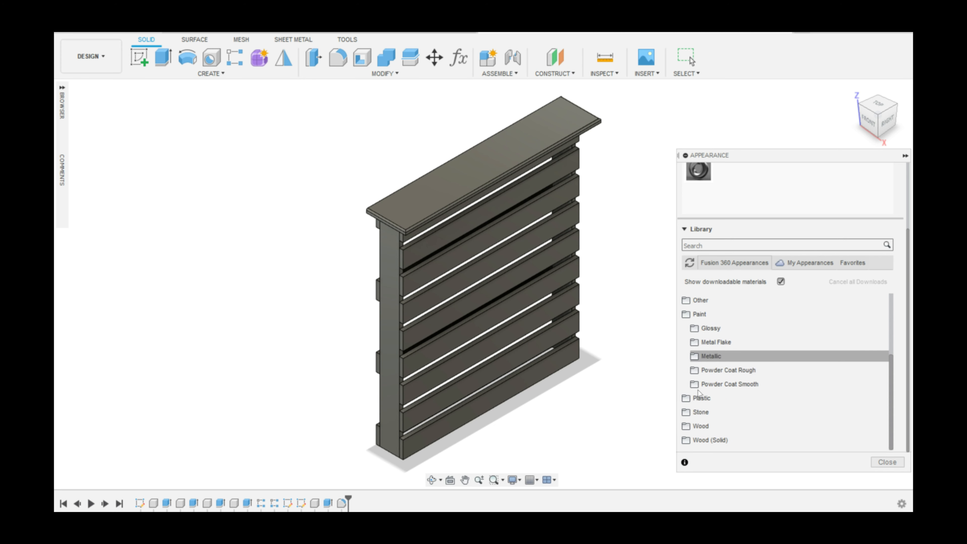
pyautogui.click(708, 328)
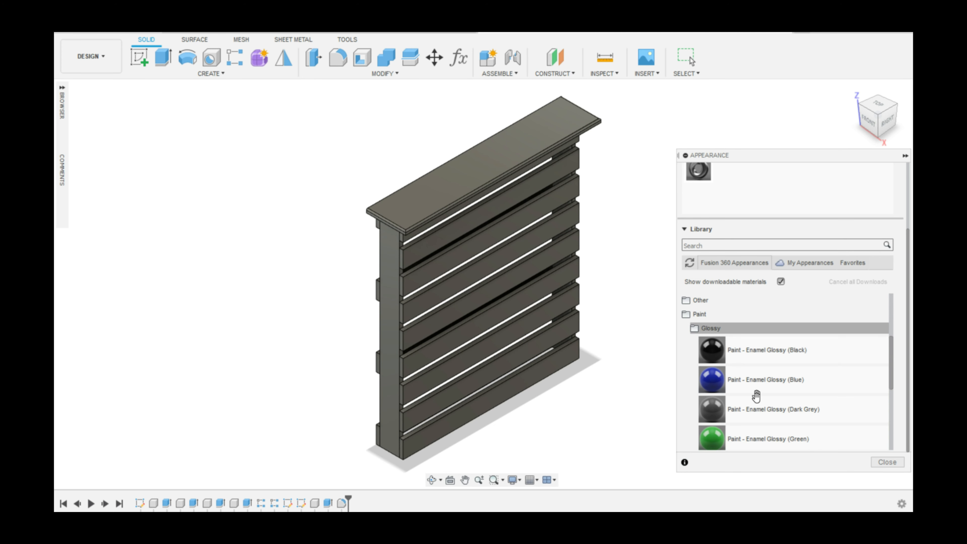
pyautogui.scroll(-10, 752, 382)
pyautogui.moveTo(716, 311); pyautogui.dragTo(522, 153)
# - Apply the Pine appearance from the Wood library to the coffee bar's horizontal front slats
pyautogui.scroll(-1, 714, 394)
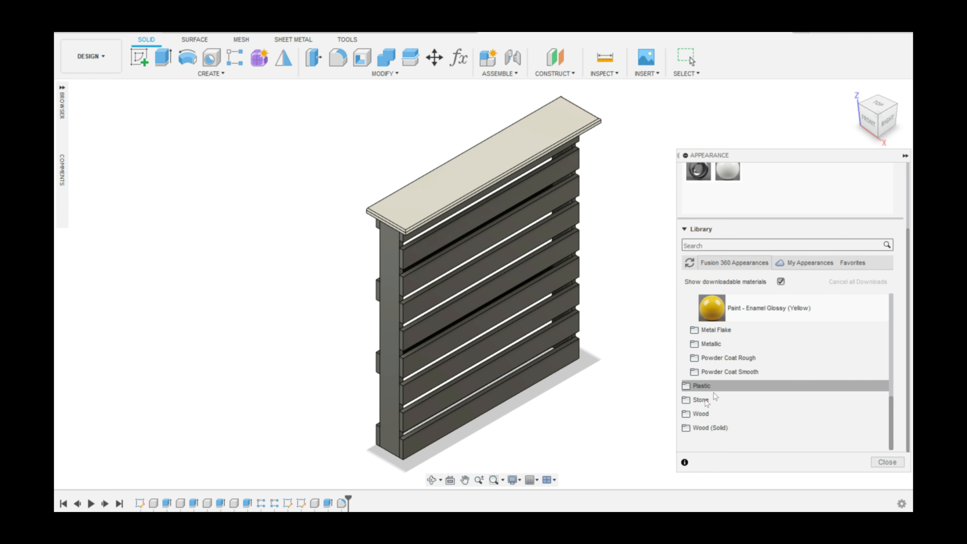
pyautogui.click(686, 415)
pyautogui.scroll(-5, 704, 411)
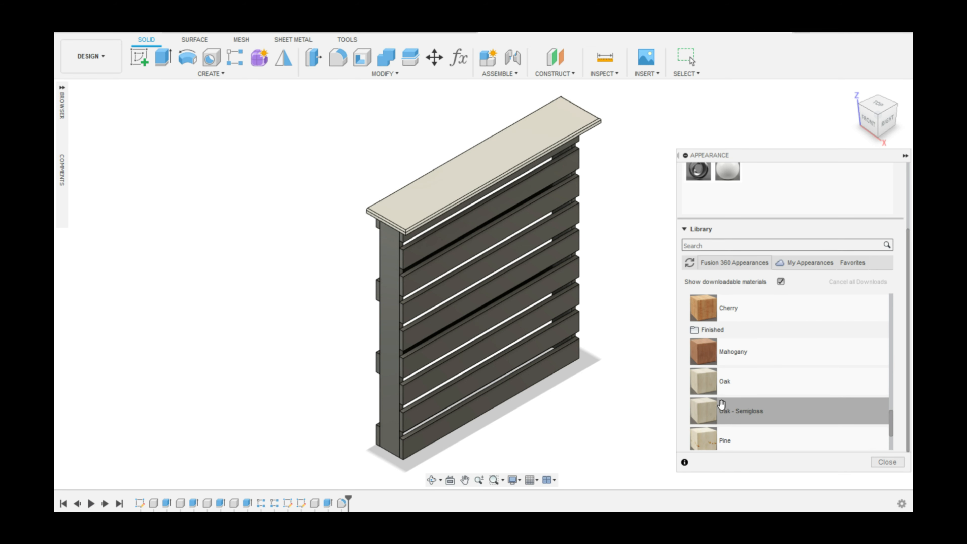
pyautogui.scroll(-2, 722, 404)
pyautogui.moveTo(716, 367); pyautogui.dragTo(537, 239)
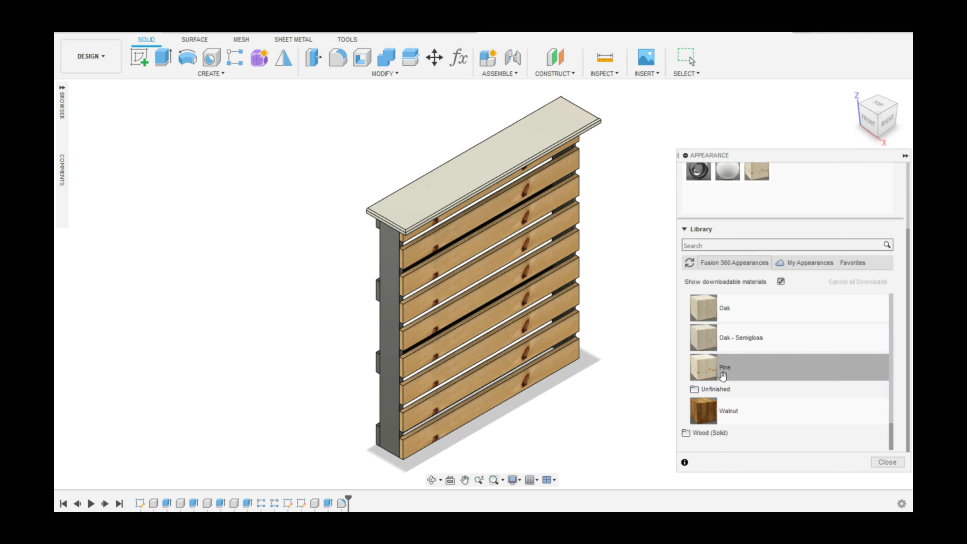
# - Apply the design's Pine appearance to the coffee bar's two upright side posts and its horizontal back rails
pyautogui.scroll(3, 762, 225)
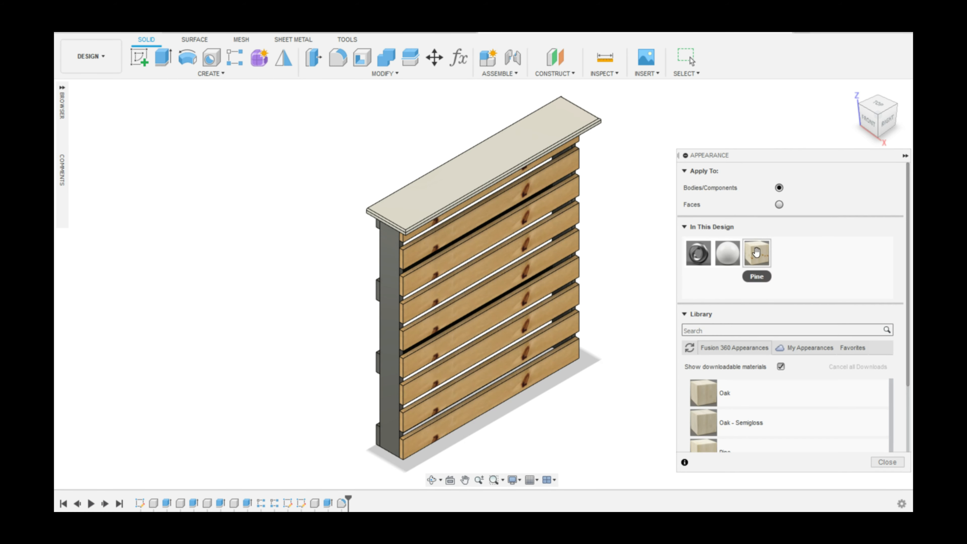
pyautogui.moveTo(756, 253); pyautogui.dragTo(392, 276)
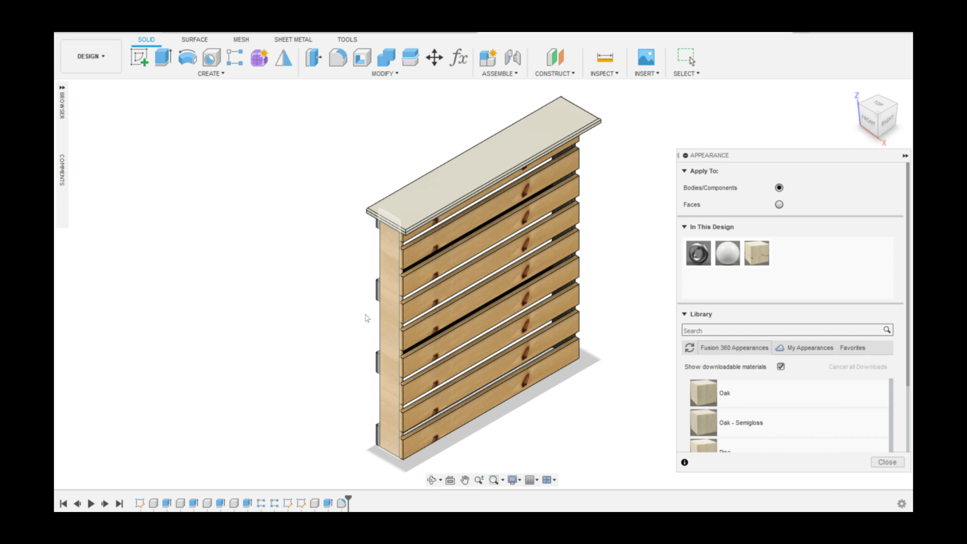
pyautogui.press('Escape')
pyautogui.keyDown('shift'); pyautogui.moveTo(427, 292); pyautogui.dragTo(676, 275, button='middle'); pyautogui.keyUp('shift')
pyautogui.press('a')
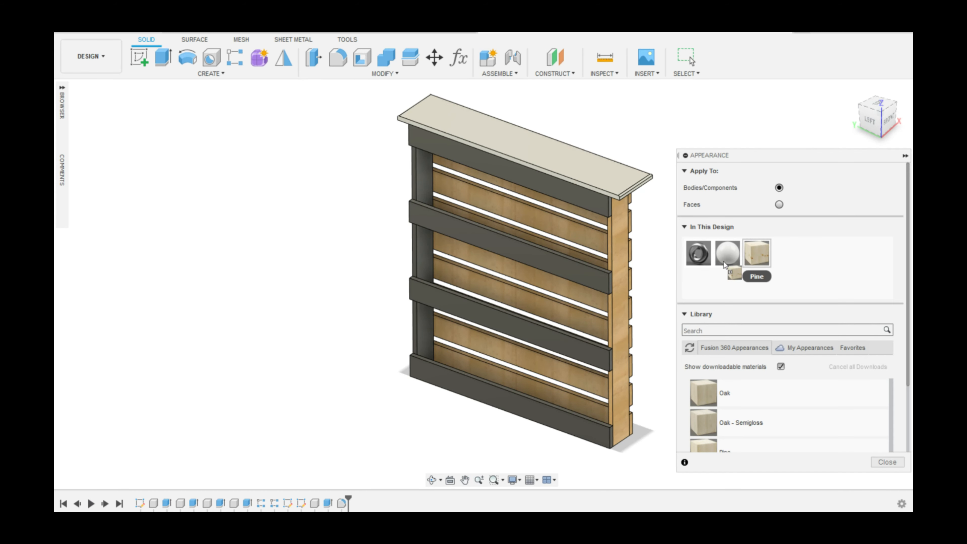
pyautogui.moveTo(757, 255); pyautogui.dragTo(581, 206)
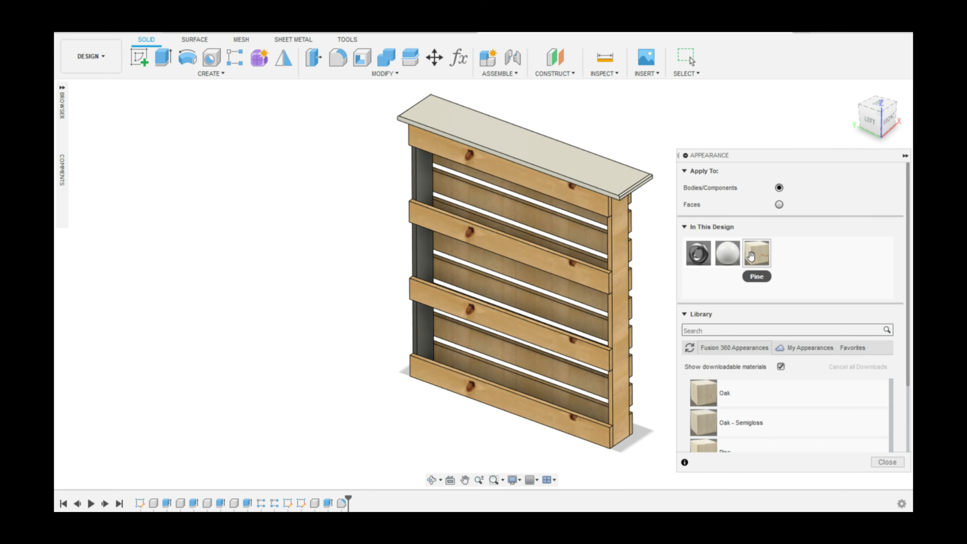
pyautogui.moveTo(757, 252); pyautogui.dragTo(439, 182)
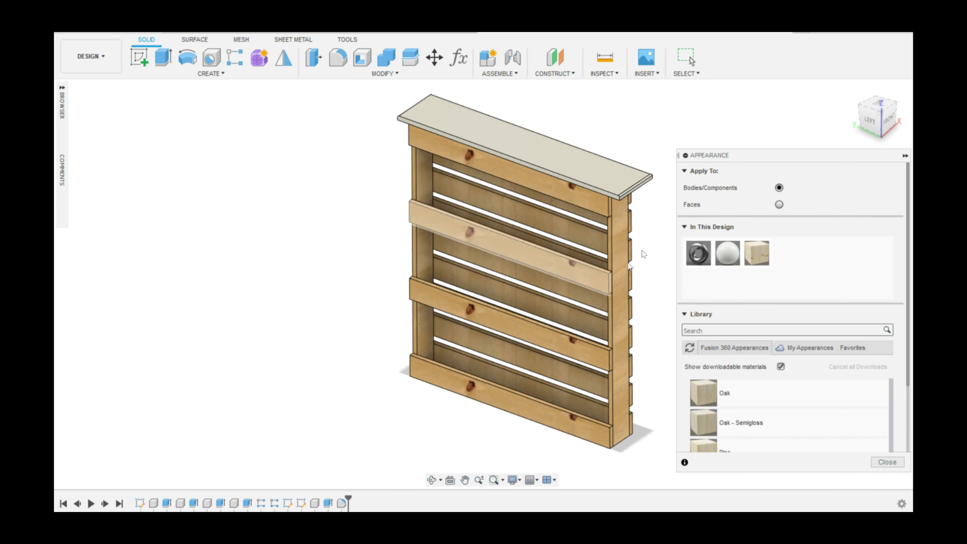
# - Try the yellow glossy enamel paint appearance on the coffee bar's front slats and undo it
pyautogui.keyDown('shift'); pyautogui.moveTo(640, 118); pyautogui.dragTo(538, 98, button='middle'); pyautogui.keyUp('shift')
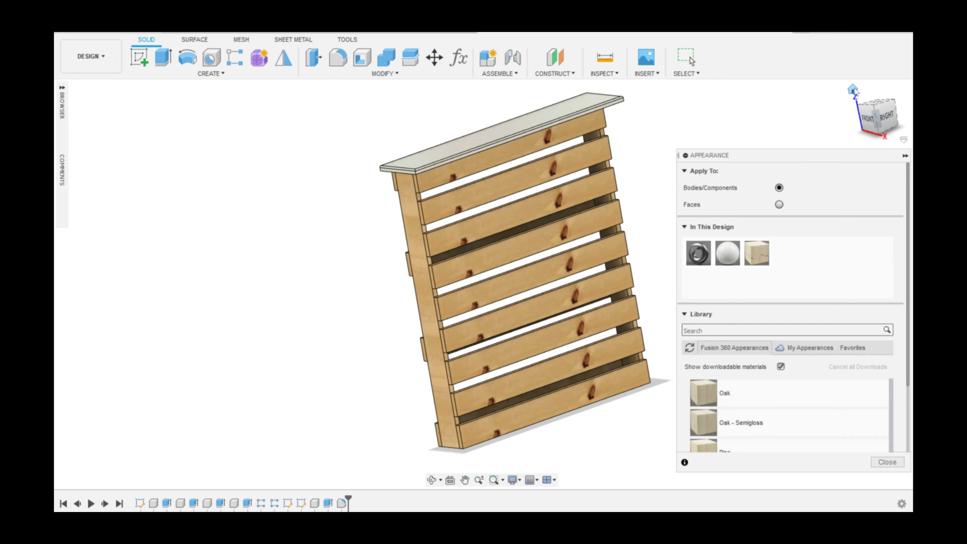
pyautogui.click(852, 91)
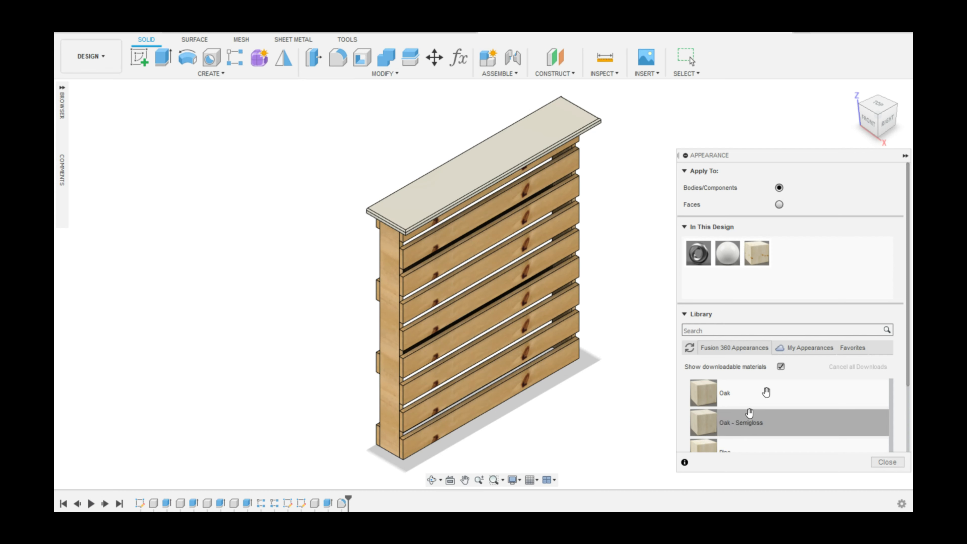
pyautogui.scroll(-3, 792, 396)
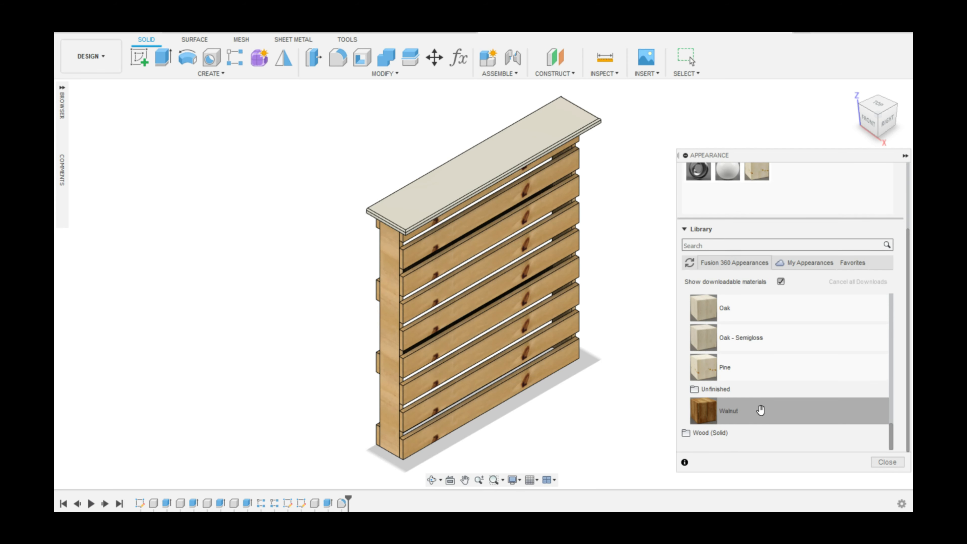
pyautogui.scroll(-10, 761, 410)
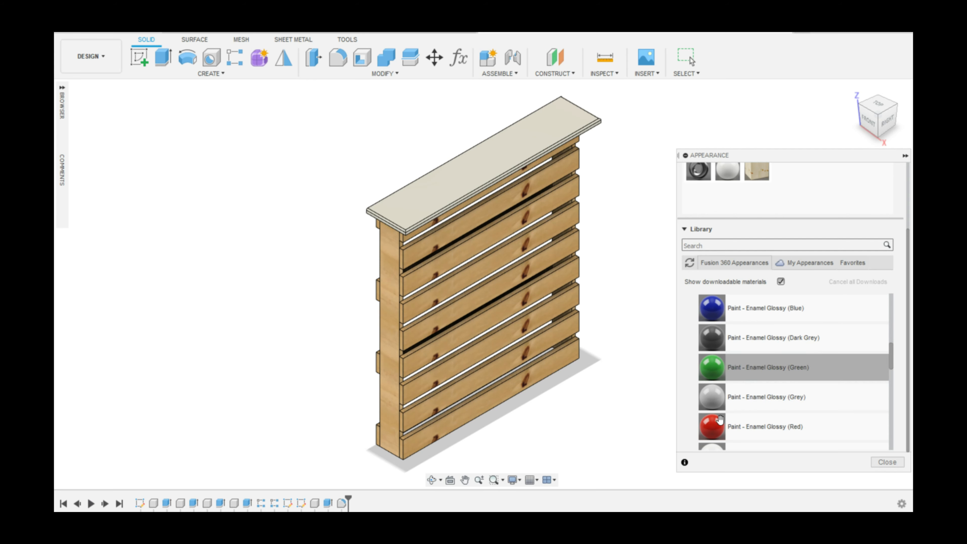
pyautogui.scroll(-1, 716, 391)
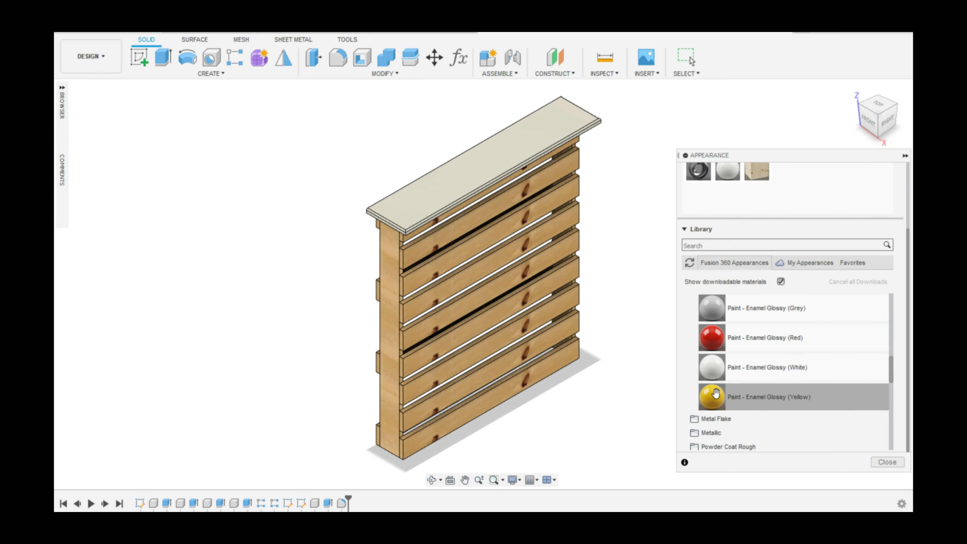
pyautogui.moveTo(716, 394); pyautogui.dragTo(545, 244)
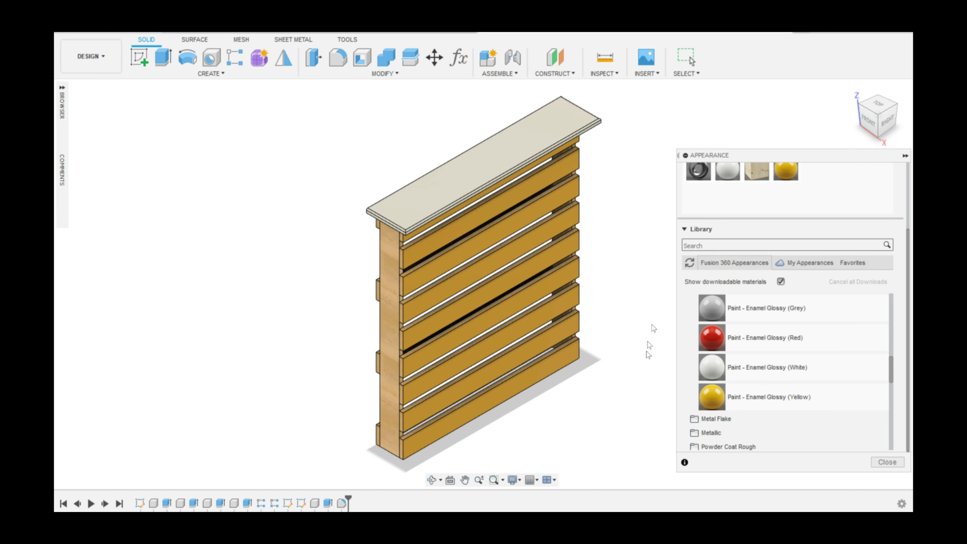
pyautogui.click(690, 58)
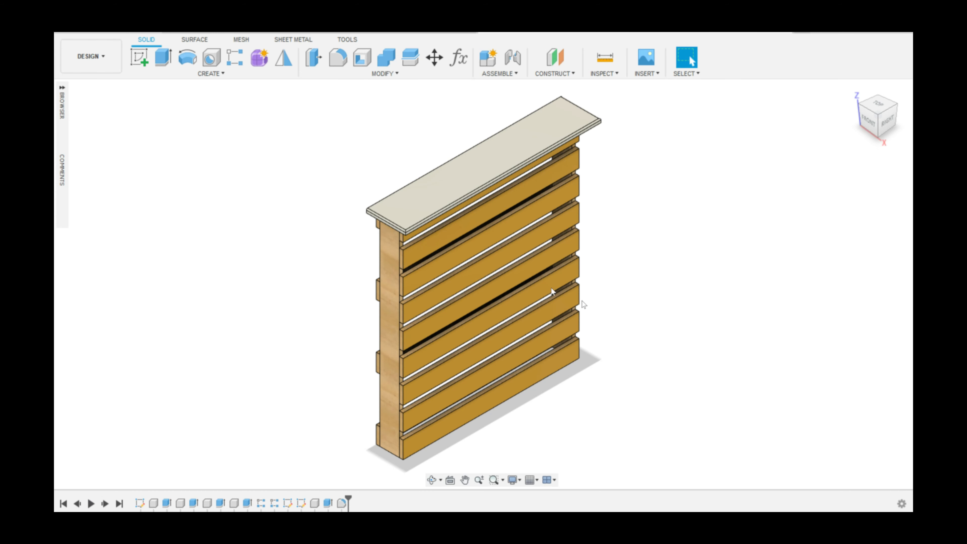
pyautogui.click(121, 33)
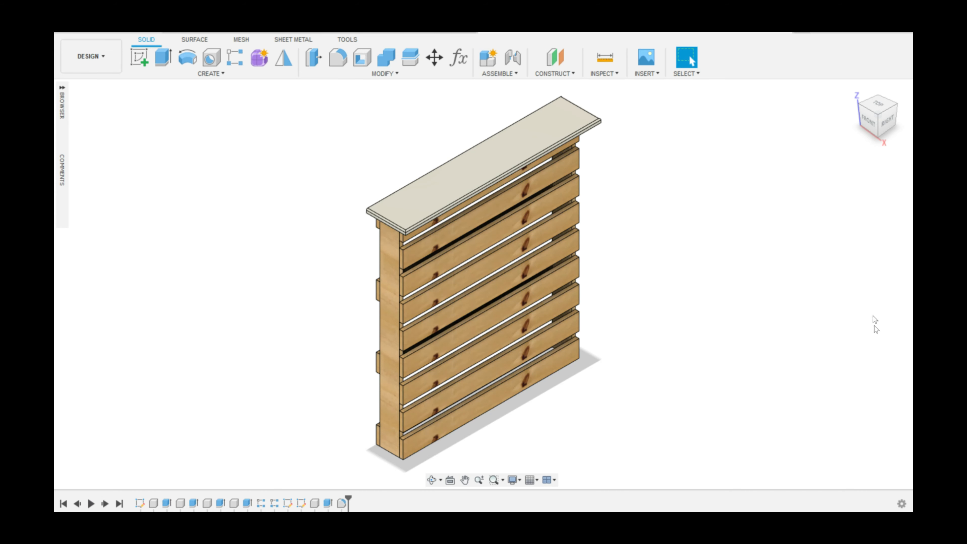
# - Apply the red glossy enamel paint appearance to the coffee bar's front slats
pyautogui.press('a')
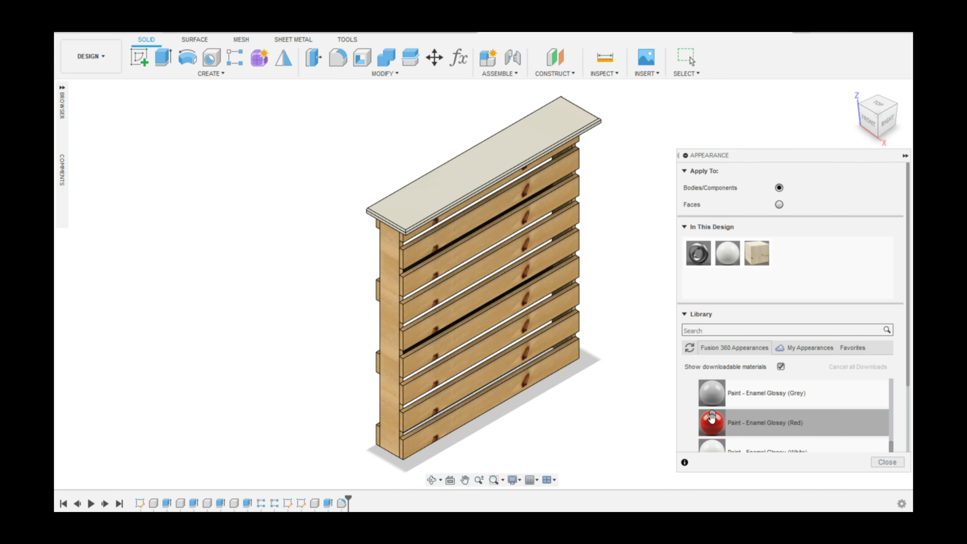
pyautogui.moveTo(712, 422); pyautogui.dragTo(527, 271)
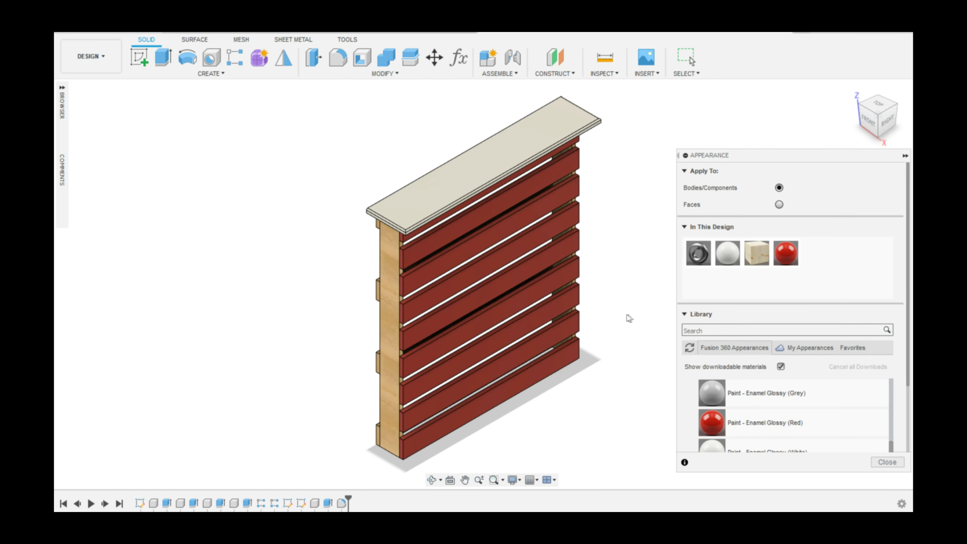
pyautogui.keyDown('shift'); pyautogui.moveTo(595, 308); pyautogui.dragTo(661, 318, button='middle'); pyautogui.keyUp('shift')
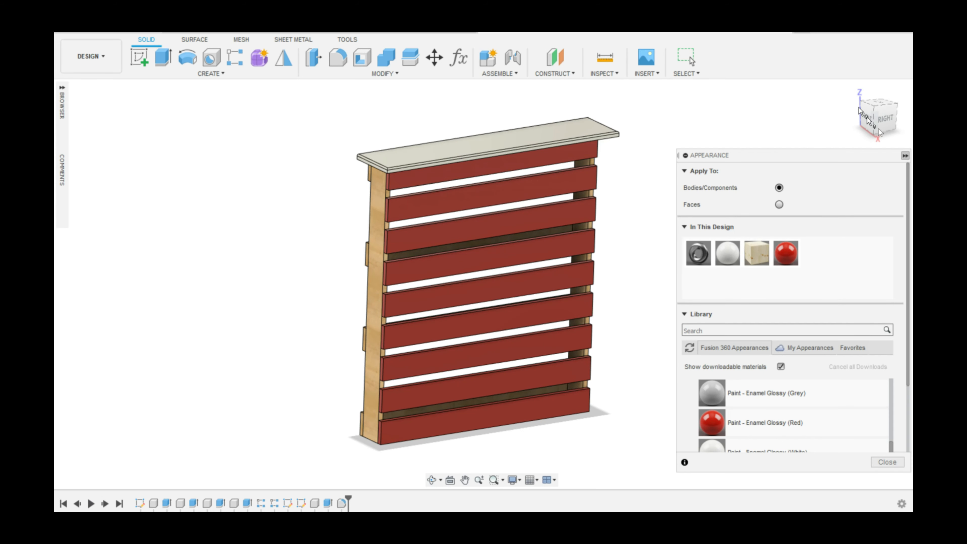
# - Collapse the appearance settings and examine the painted coffee bar from an angled front view
pyautogui.click(905, 155)
pyautogui.click(853, 88)
pyautogui.moveTo(707, 281); pyautogui.dragTo(700, 248, button='middle')
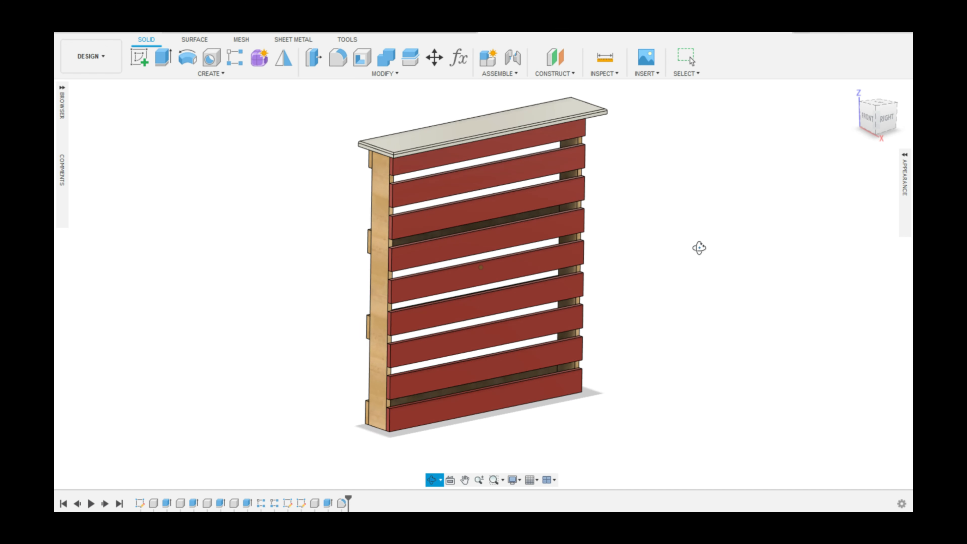
pyautogui.moveTo(713, 281); pyautogui.dragTo(731, 295, button='middle')
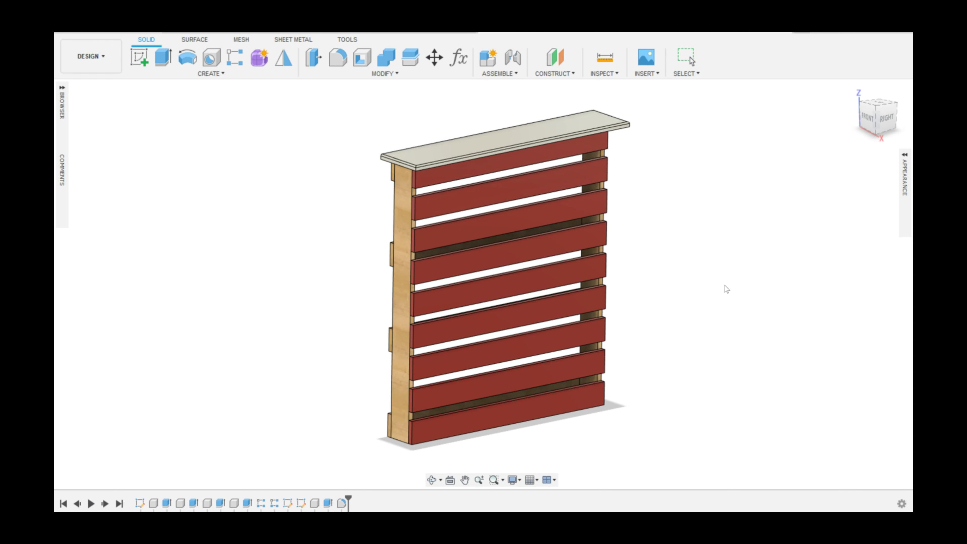